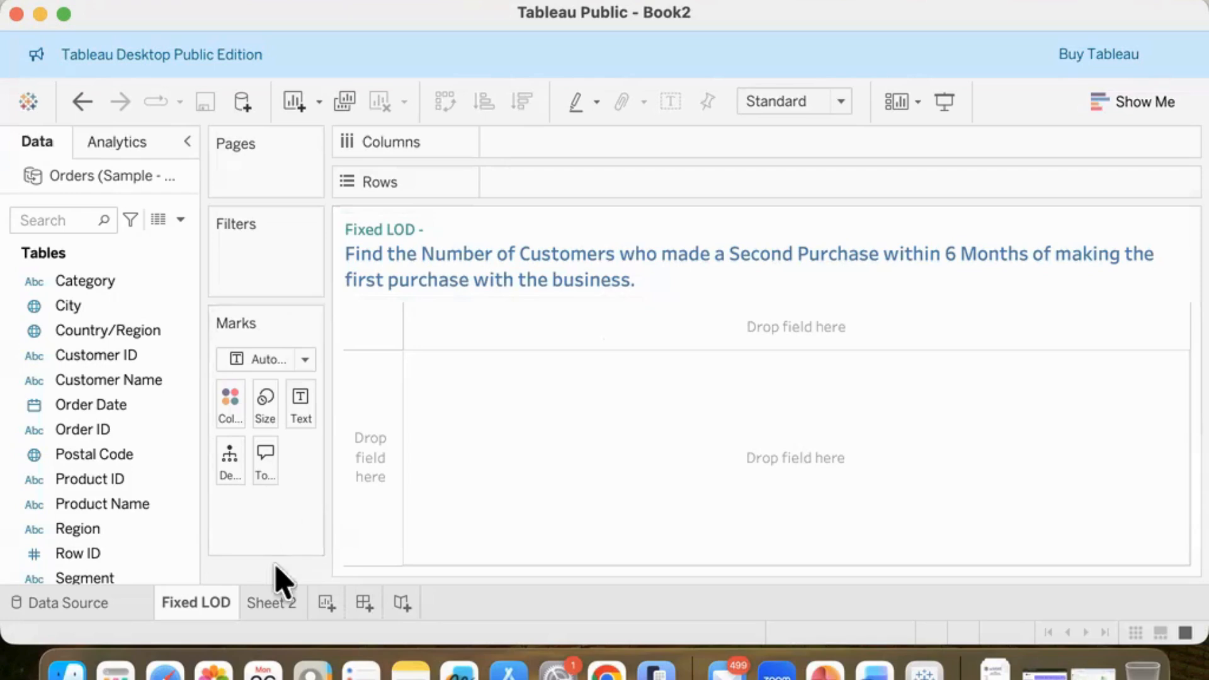
Step: Read the six-part analysis outline on Sheet 2, and return to the Fixed LOD sheet in an enlarged window
left_click(289, 602)
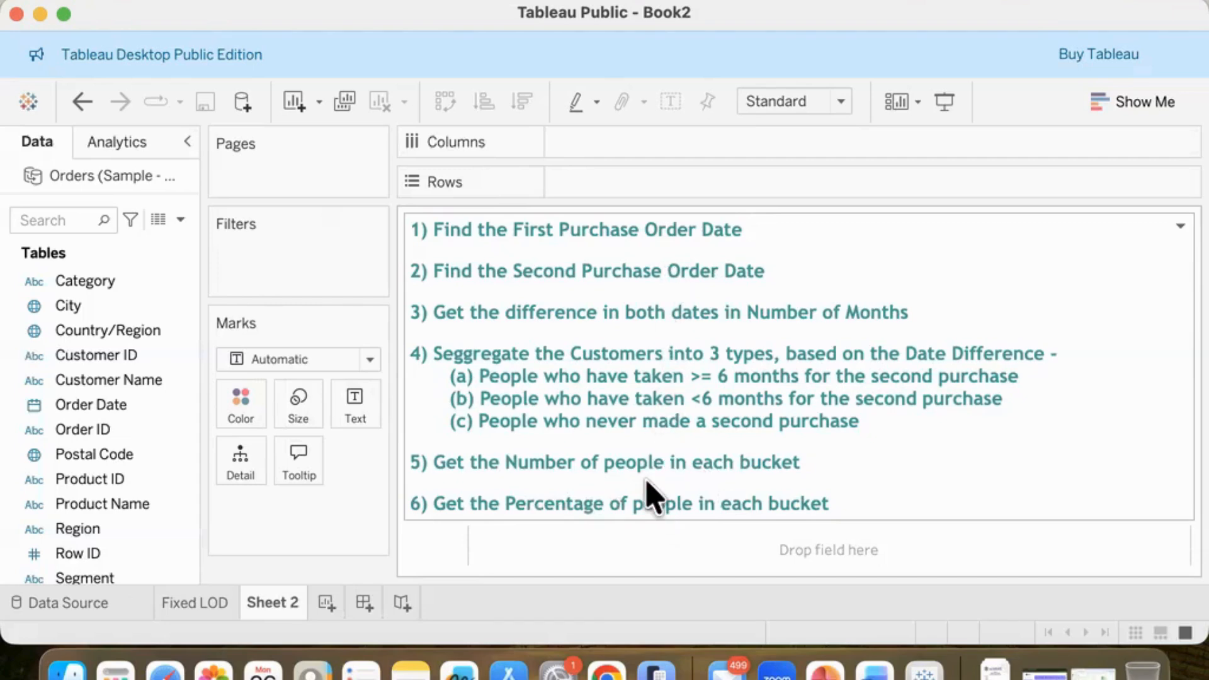
left_click(181, 606)
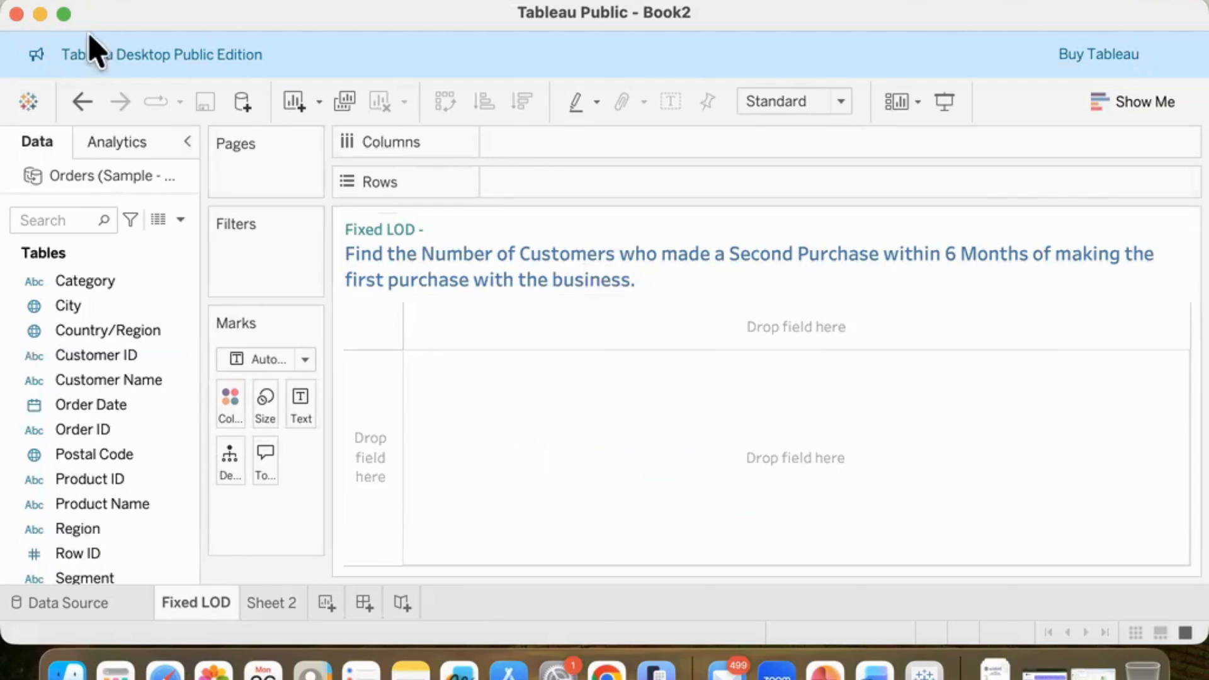
left_click(63, 14)
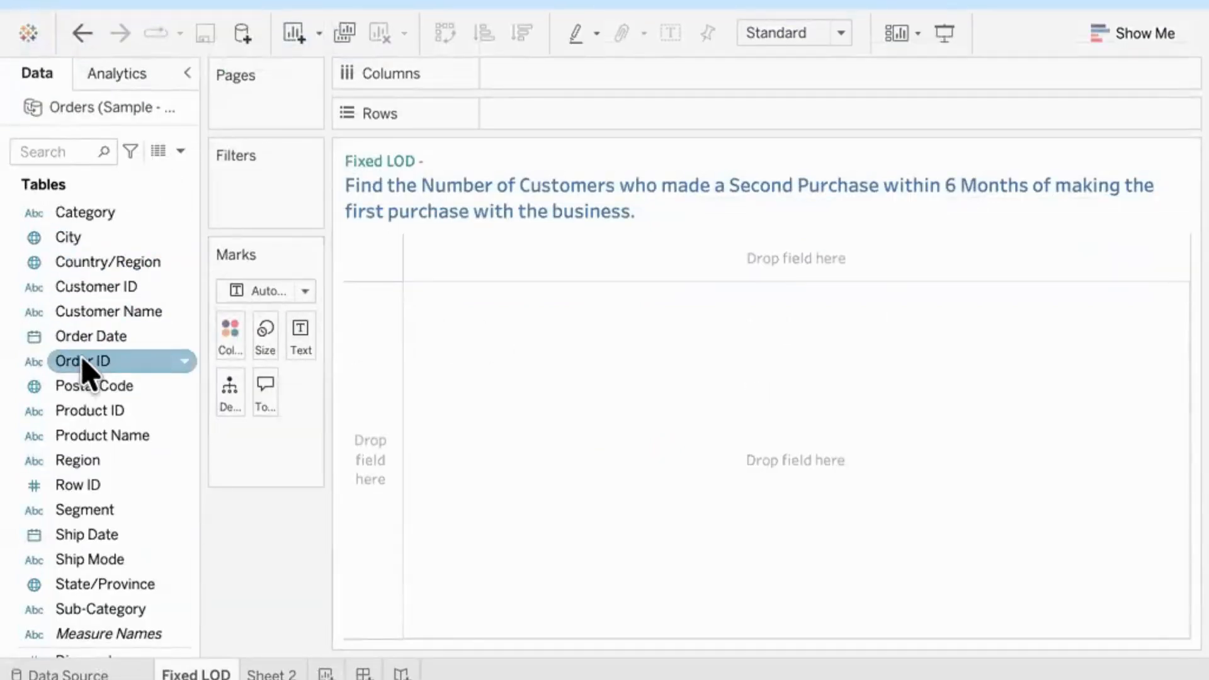
Step: Add all members of Customer Name to Rows, followed by Order Date as a discrete exact date
left_click_drag(95, 311, 532, 126)
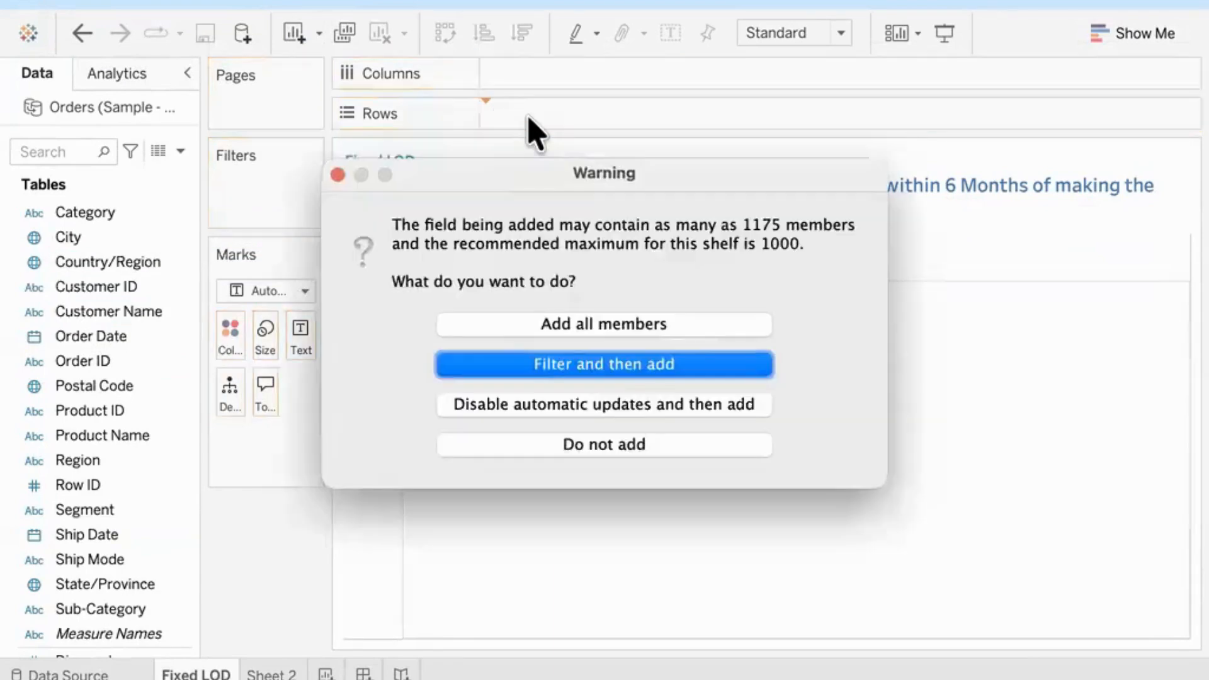
left_click(565, 324)
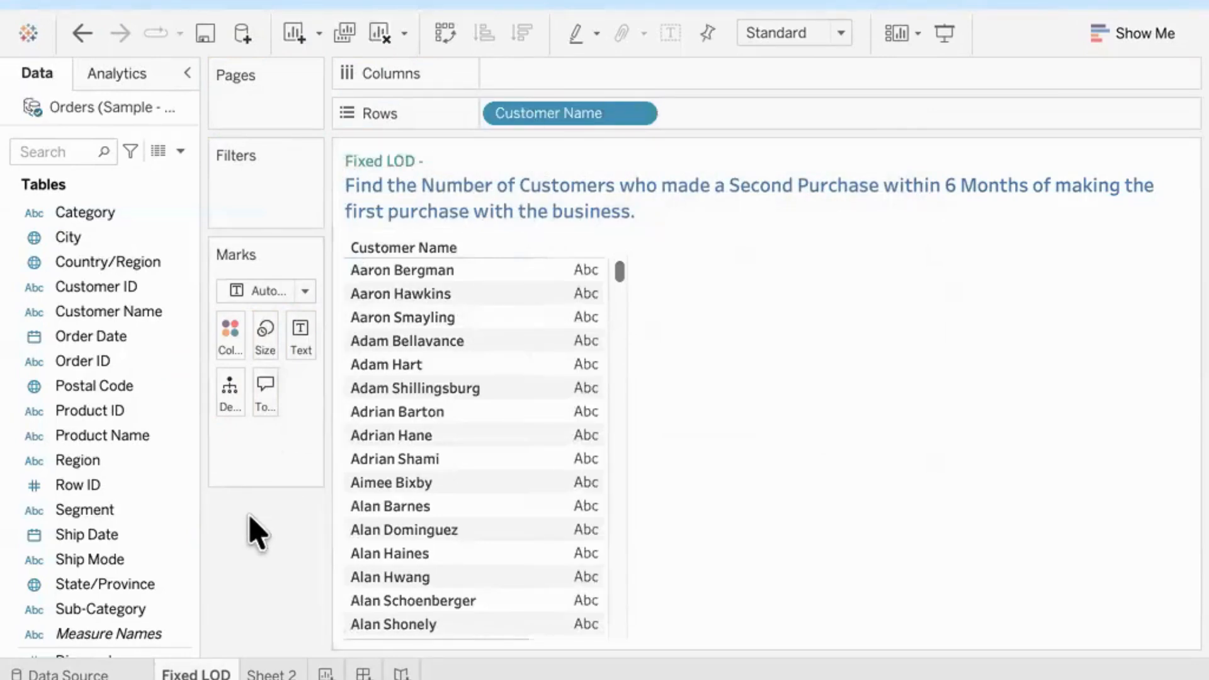
left_click_drag(103, 351, 742, 121)
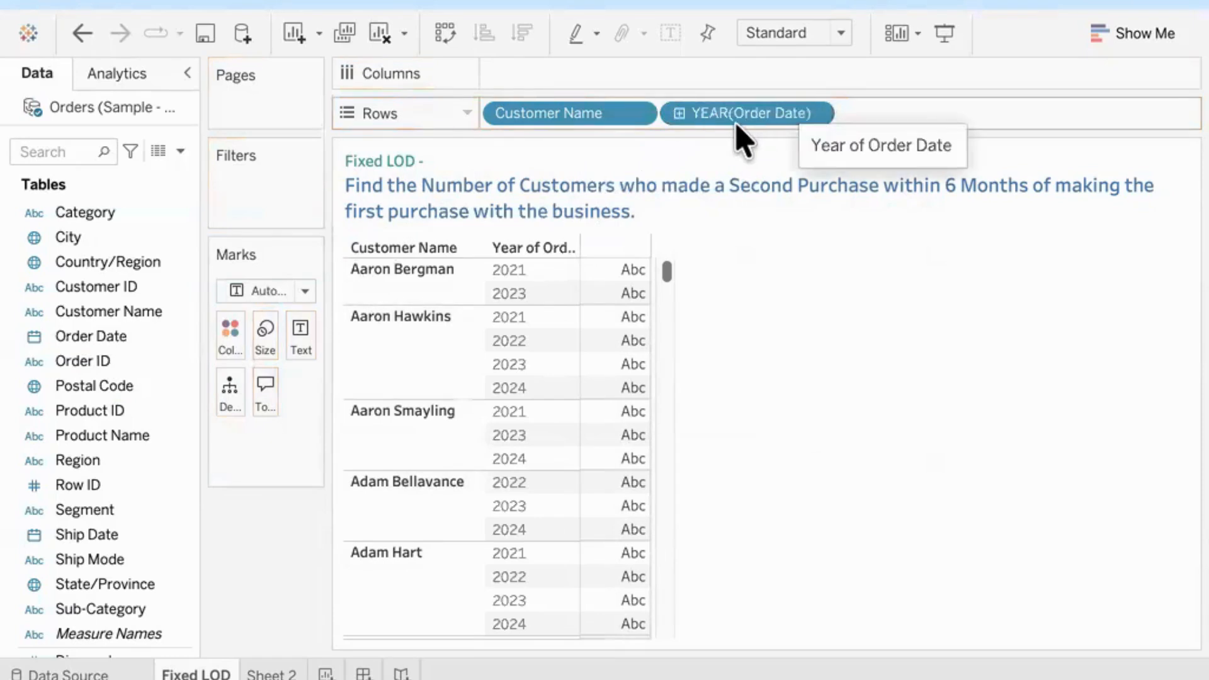
left_click(815, 119)
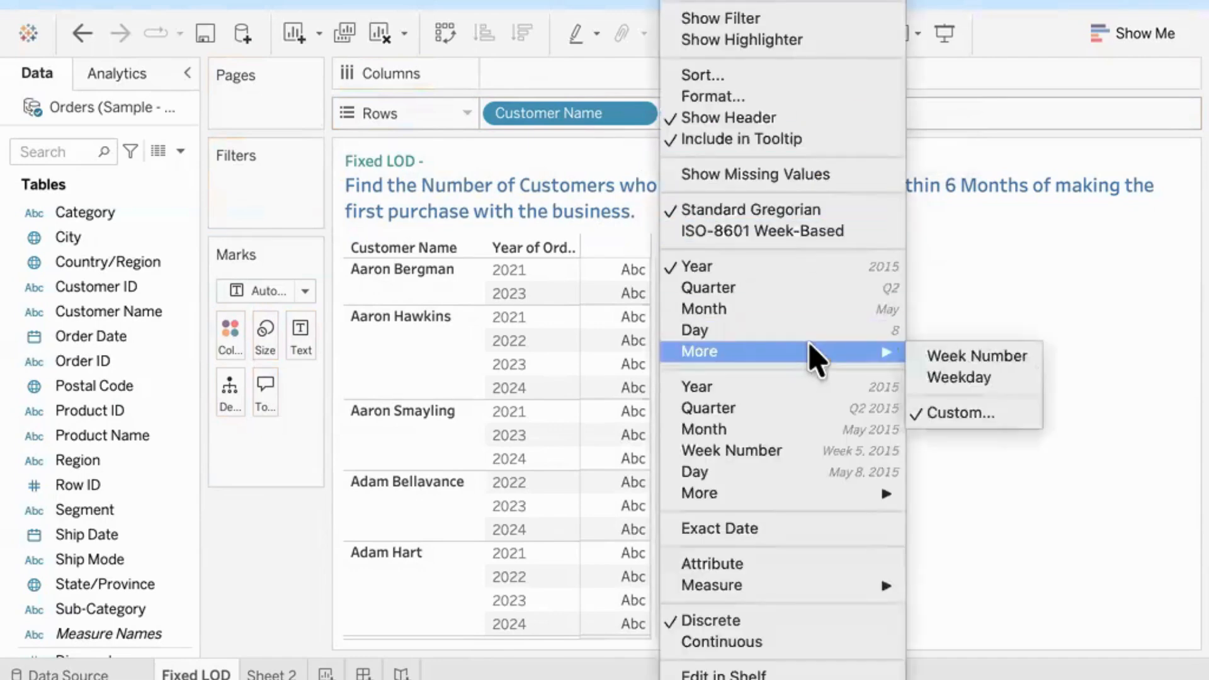
left_click(784, 532)
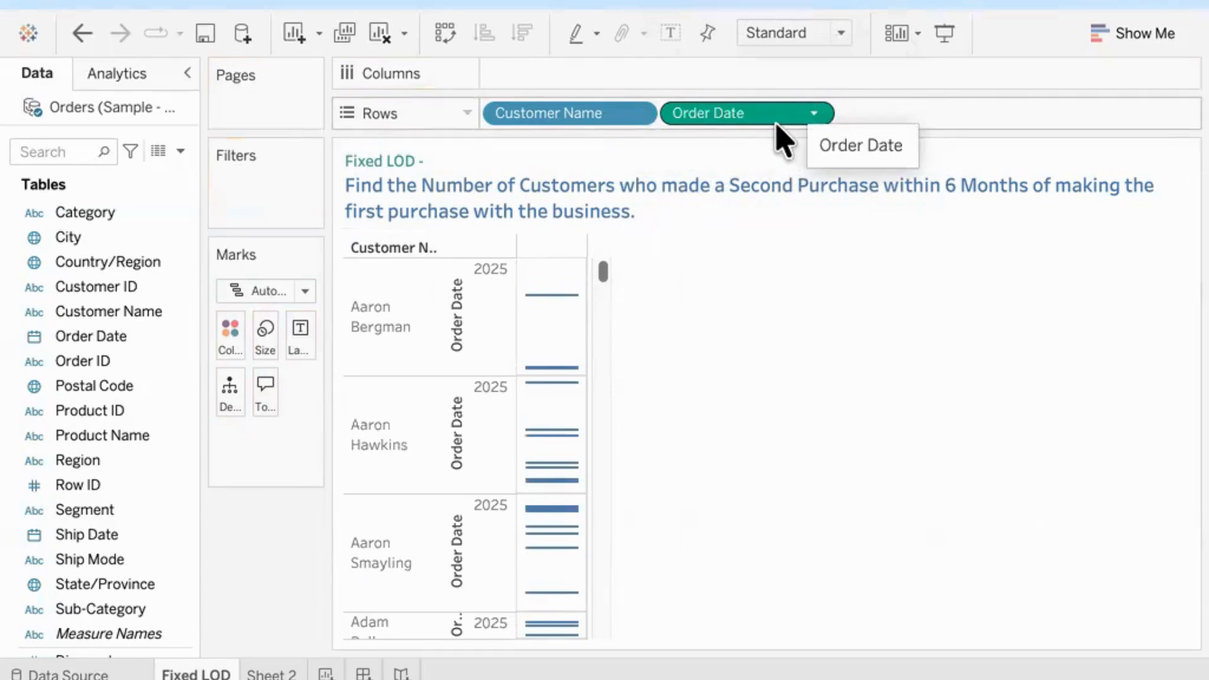
left_click(813, 114)
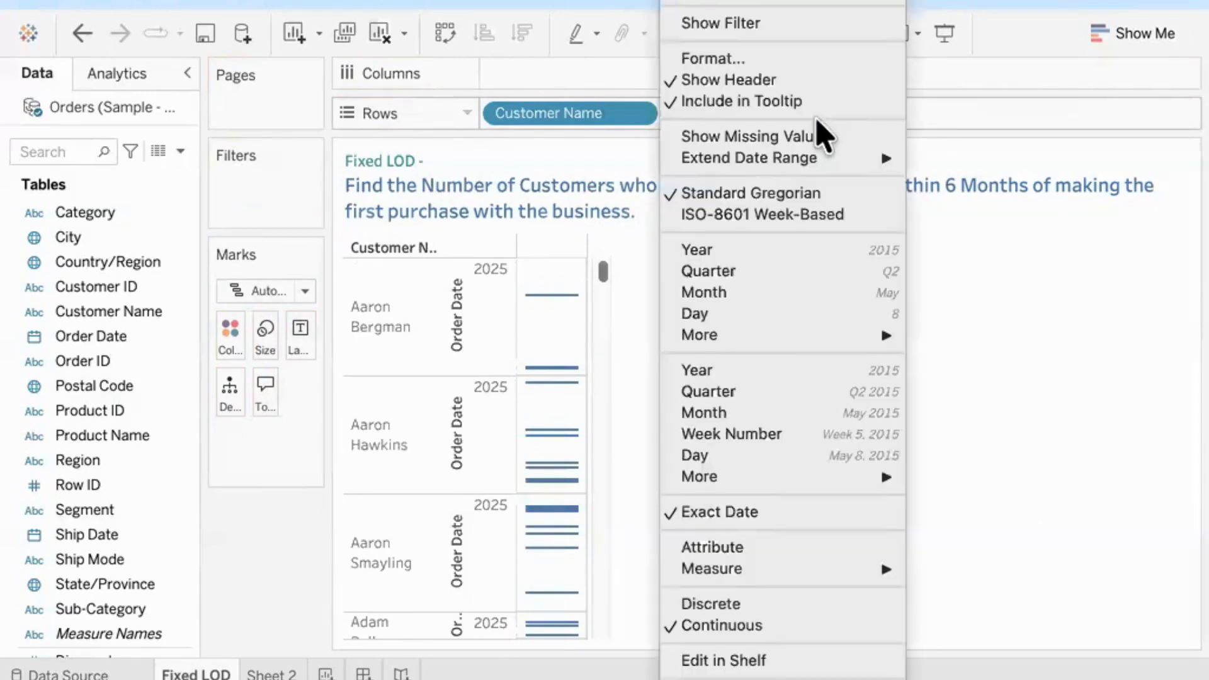
left_click(756, 605)
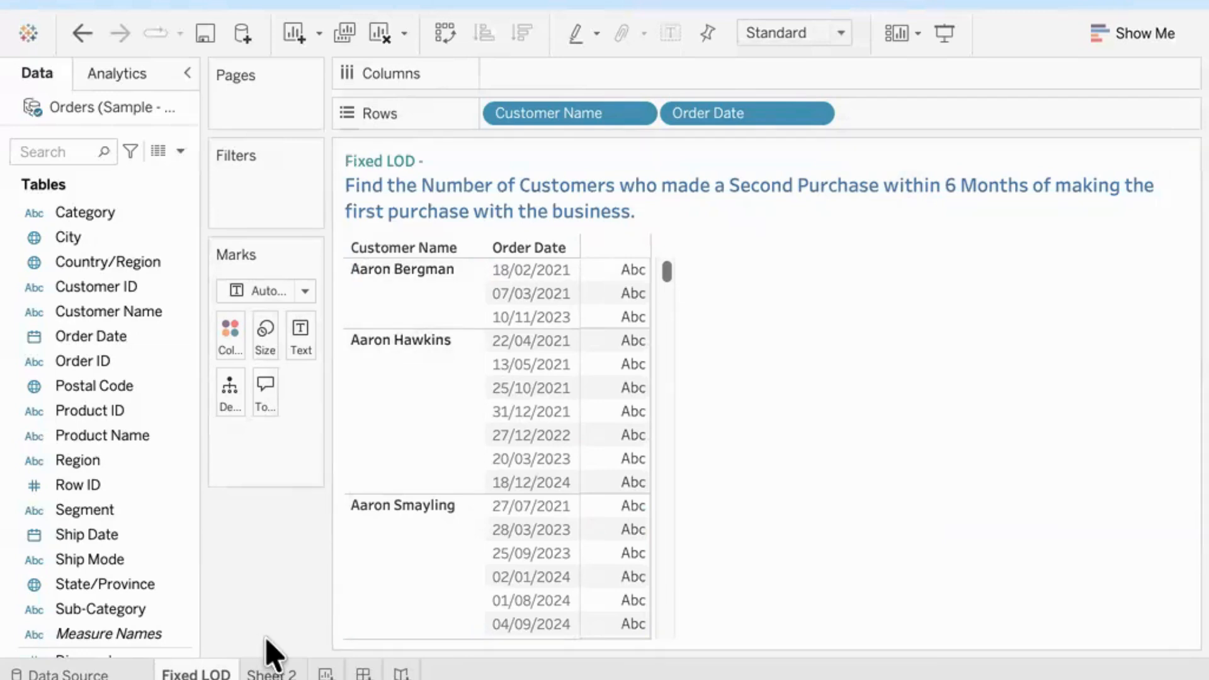
Step: Check the outline on Sheet 2, and start a calculated field named First Order Date from the Fixed LOD sheet
left_click(269, 669)
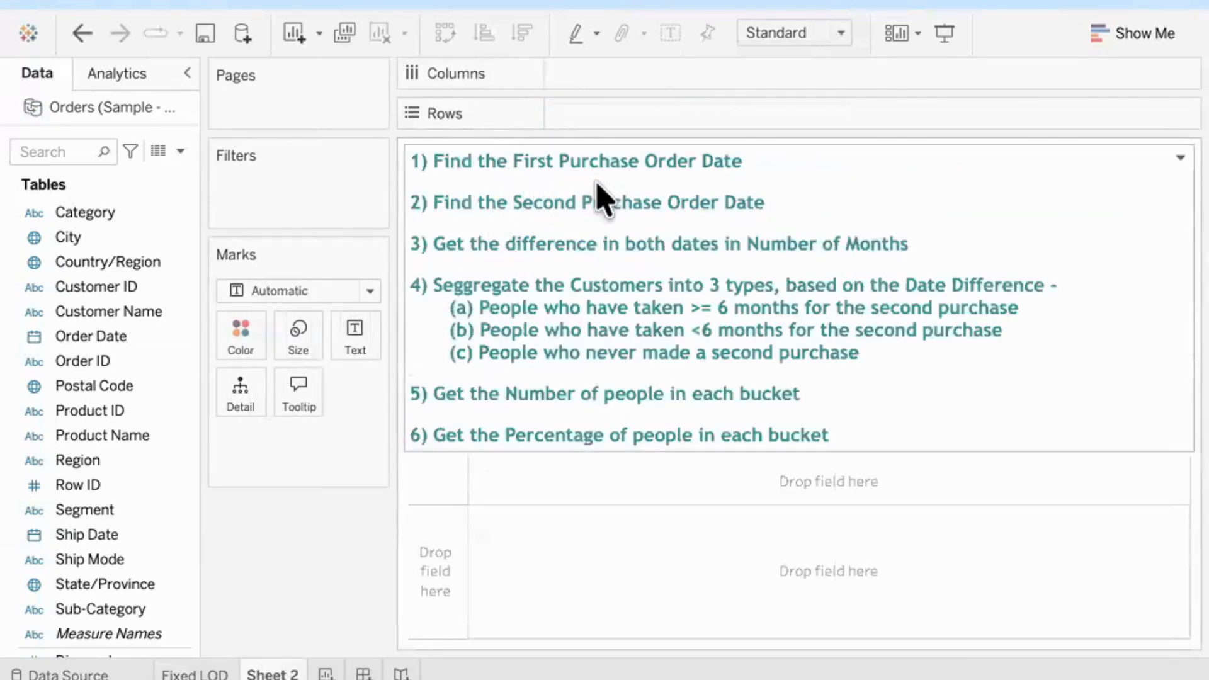
left_click(198, 669)
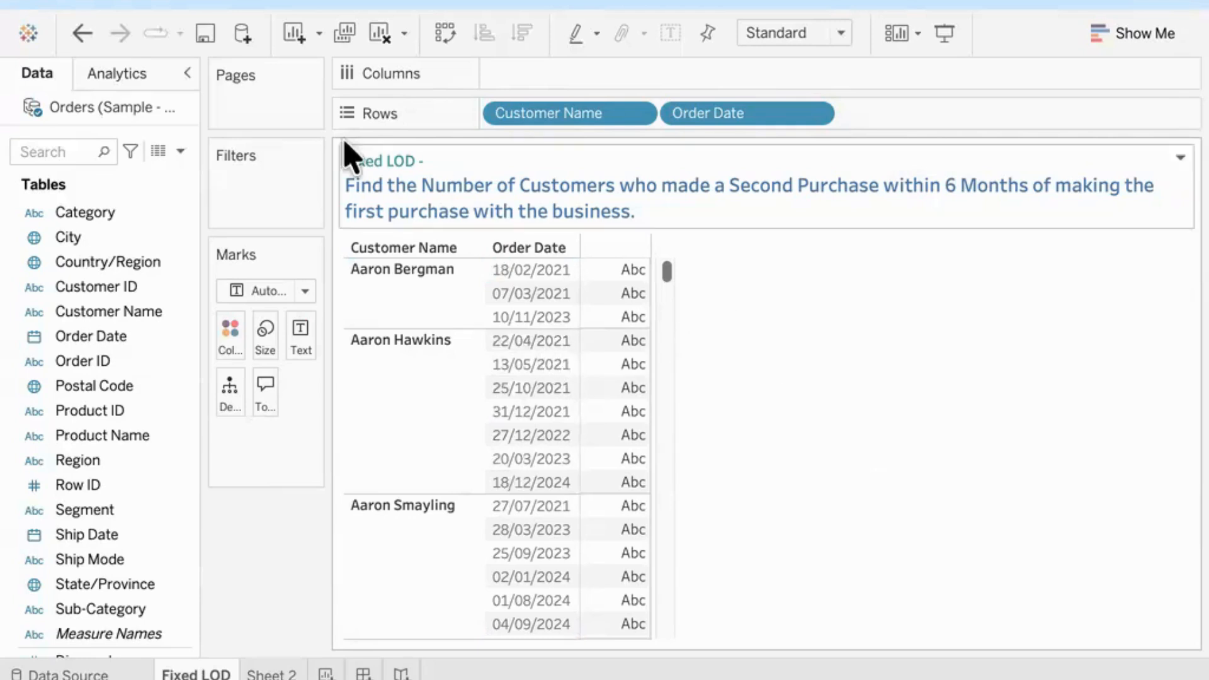
left_click(180, 151)
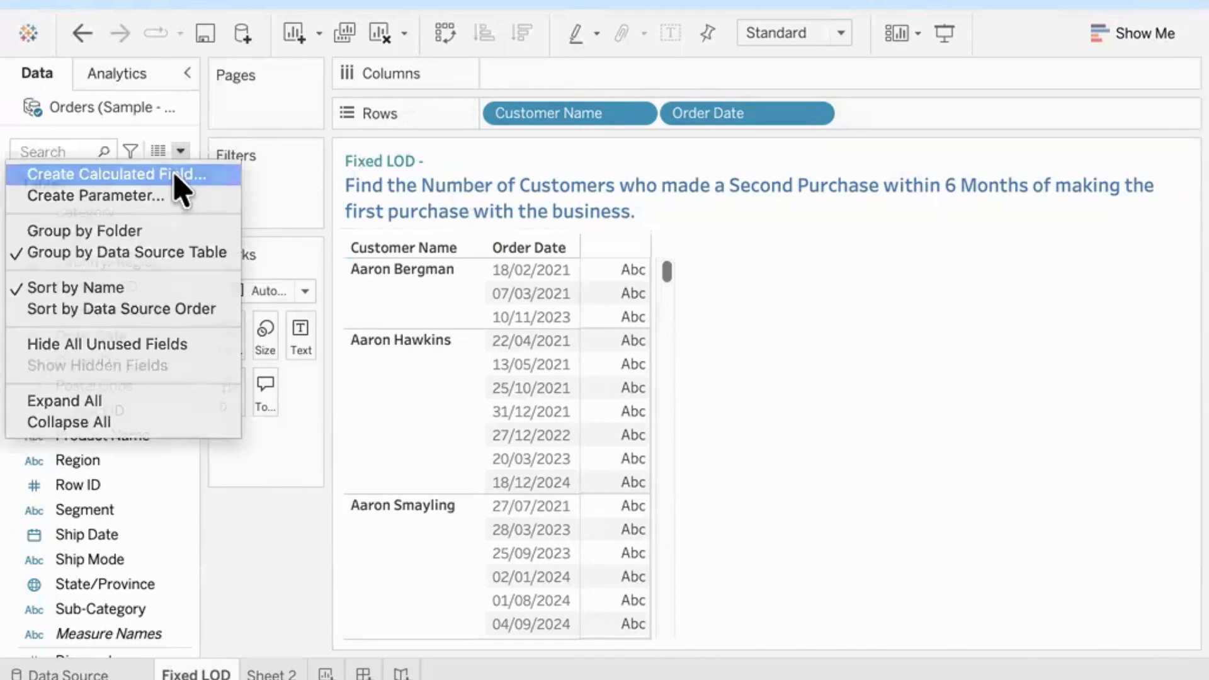
left_click(176, 180)
type("First Order Date")
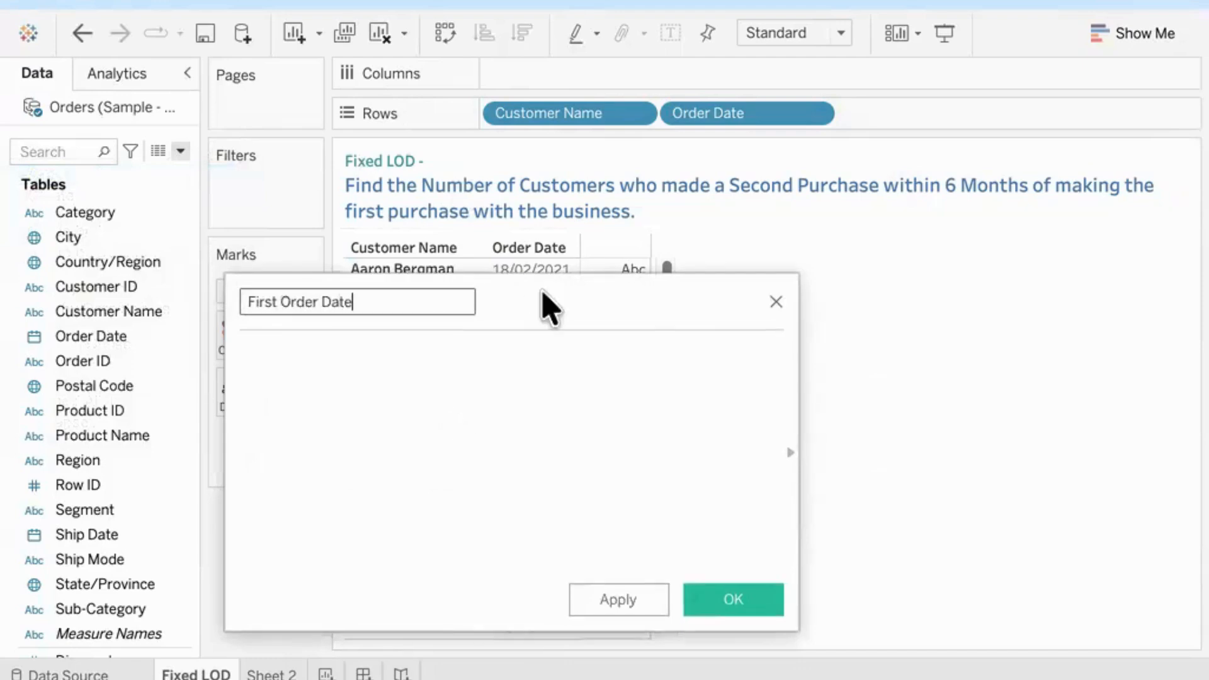
left_click_drag(548, 305, 751, 277)
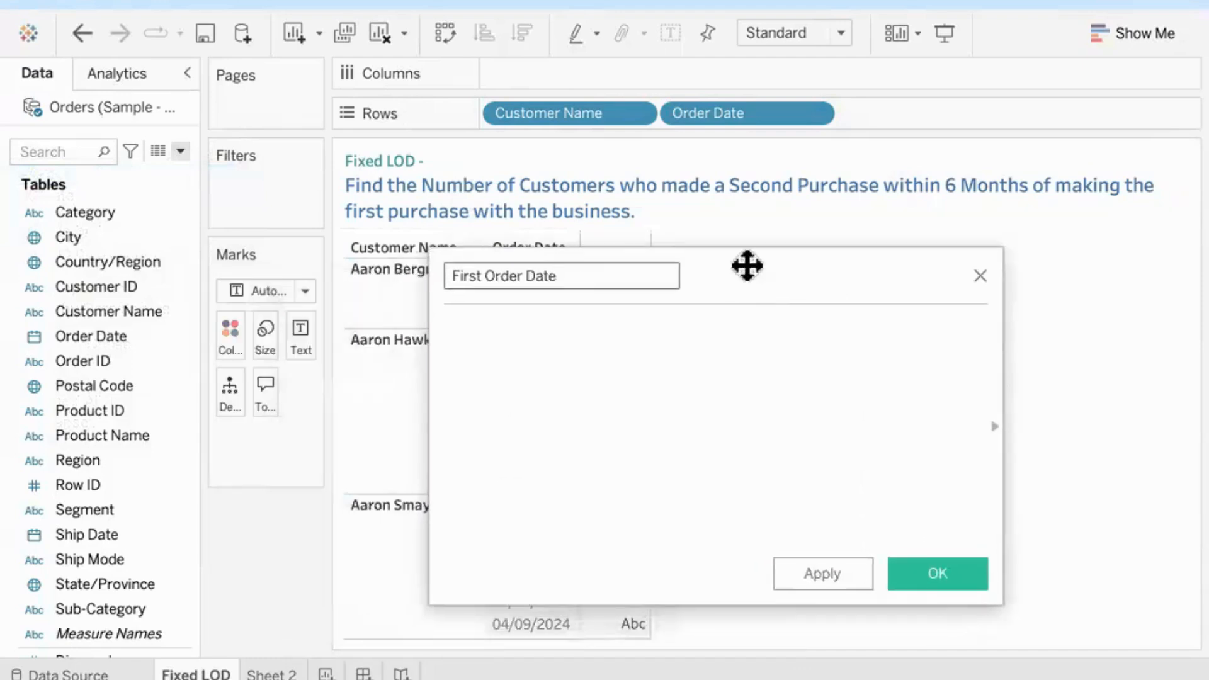
Step: Enter MIN([Order Date]) as the formula of the First Order Date calculation
left_click(562, 374)
type("mi")
key("Return")
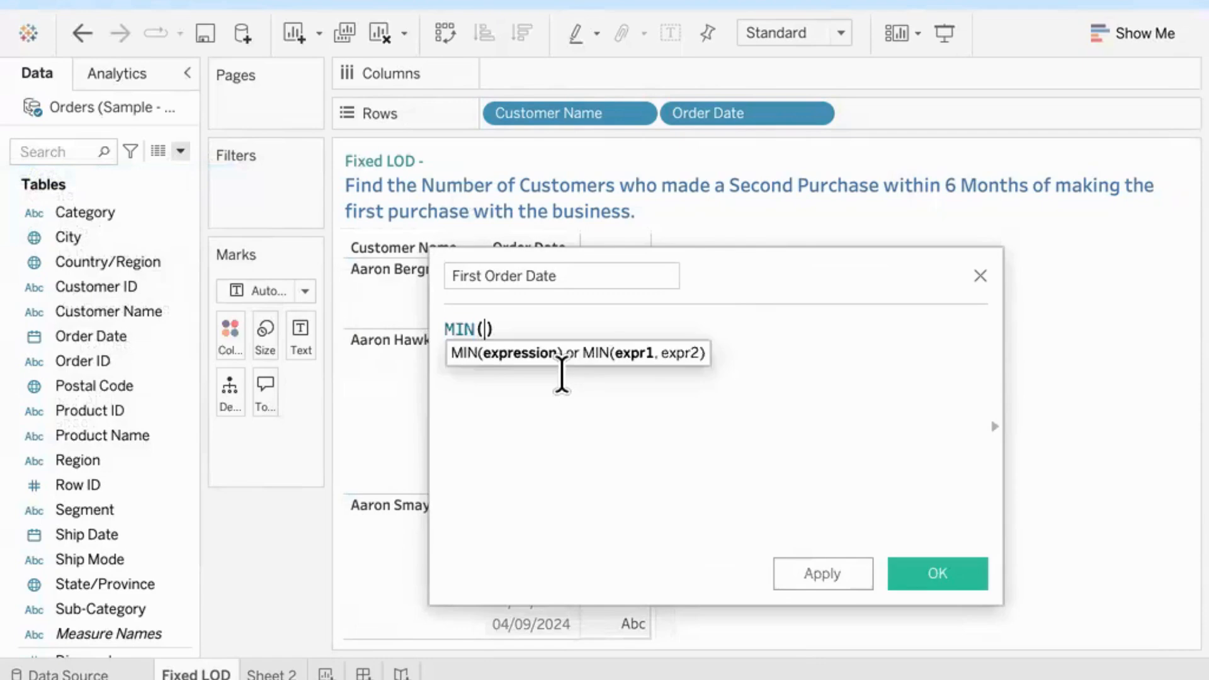
type("pord")
key("BackSpace")
key("BackSpace")
key("BackSpace")
key("BackSpace")
type("or")
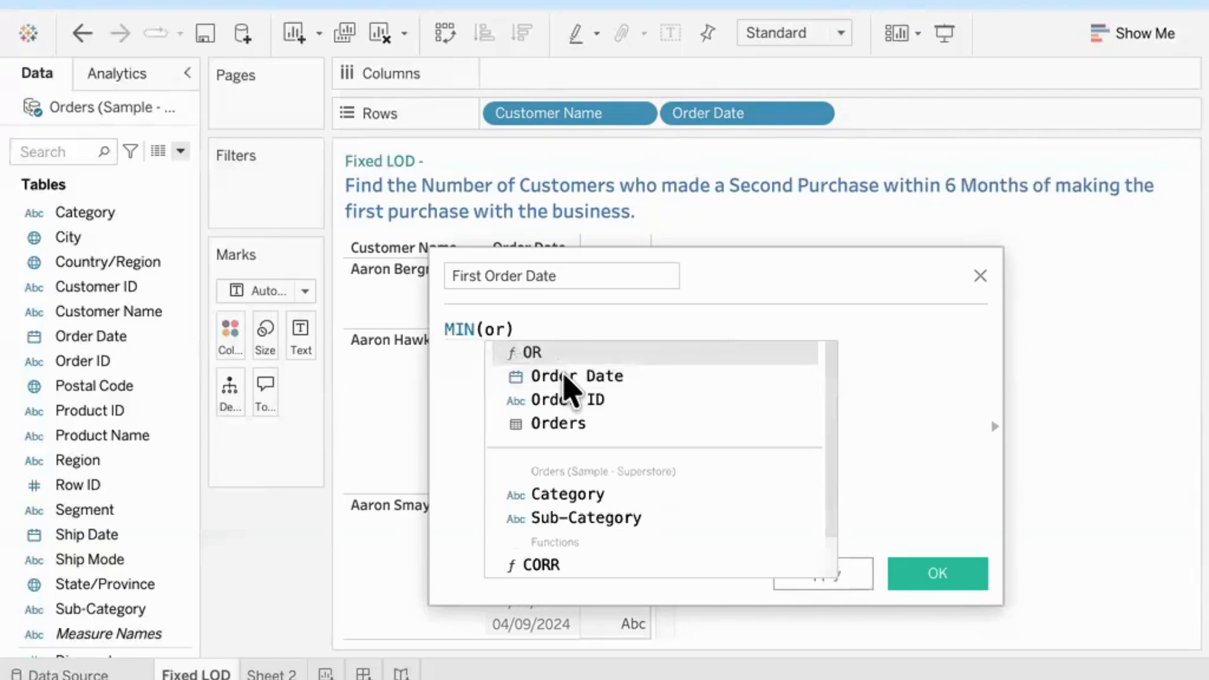
left_click(567, 378)
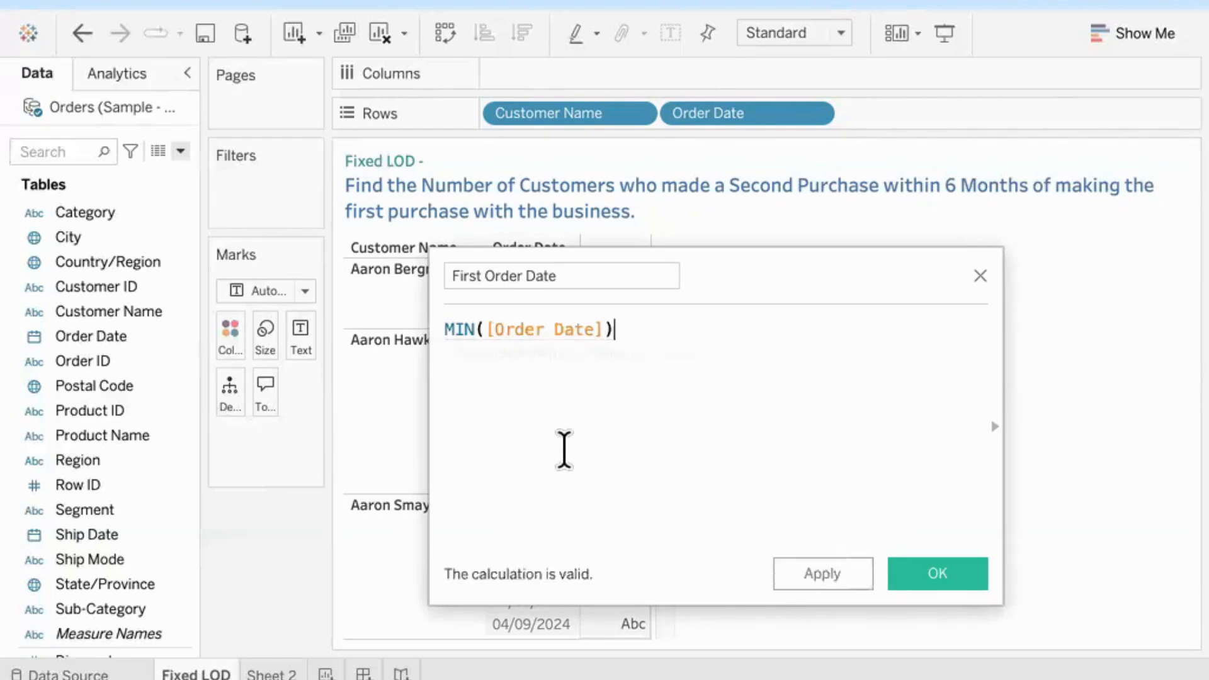
left_click_drag(769, 289, 843, 288)
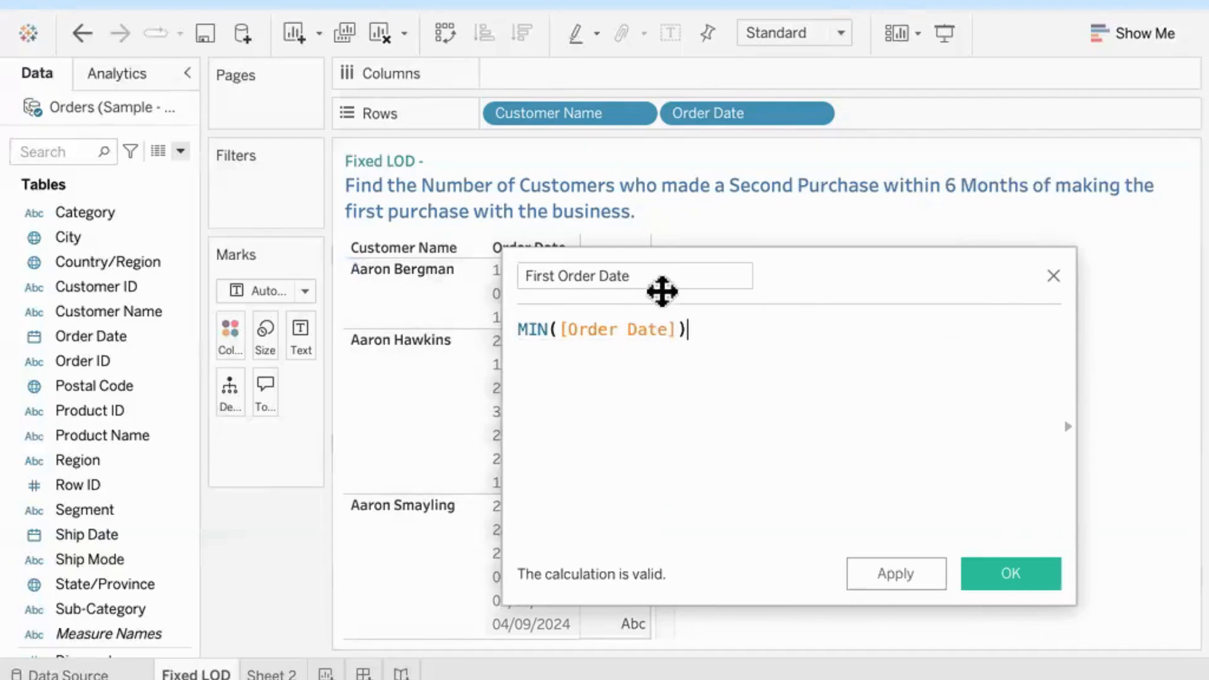
Step: Extend the formula to { FIXED [Customer Name] : MIN([Order Date]) } and save the First Order Date field
left_click(723, 337)
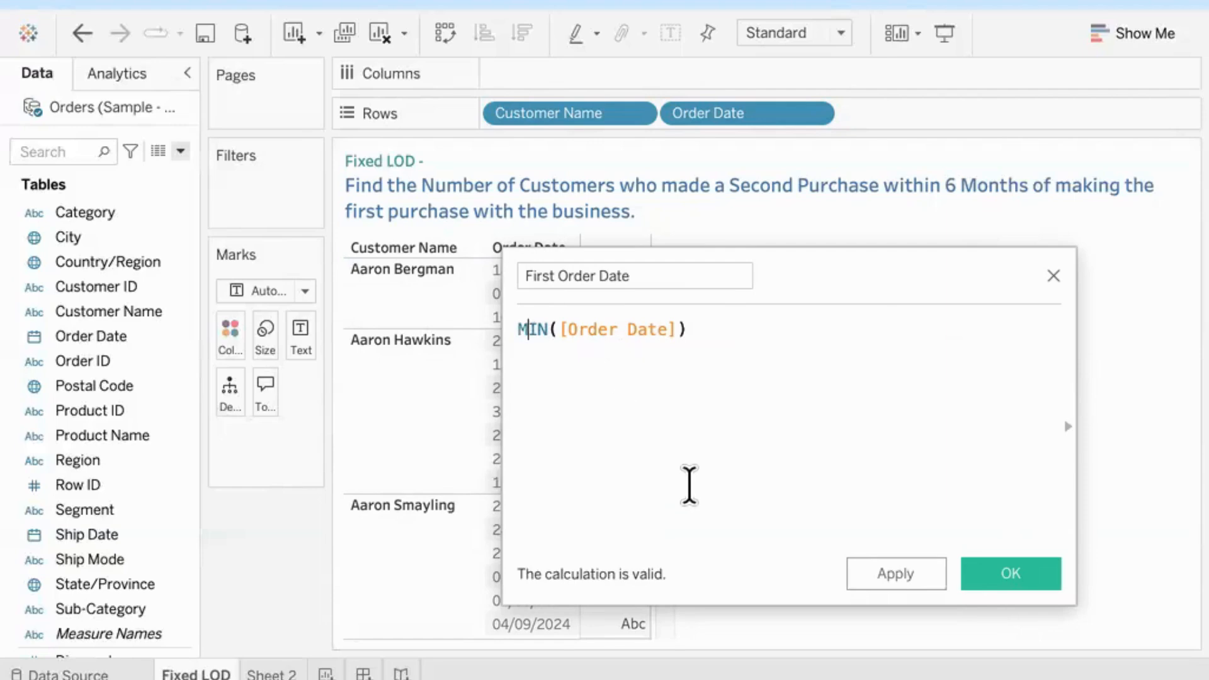
key("Left")
type("fi")
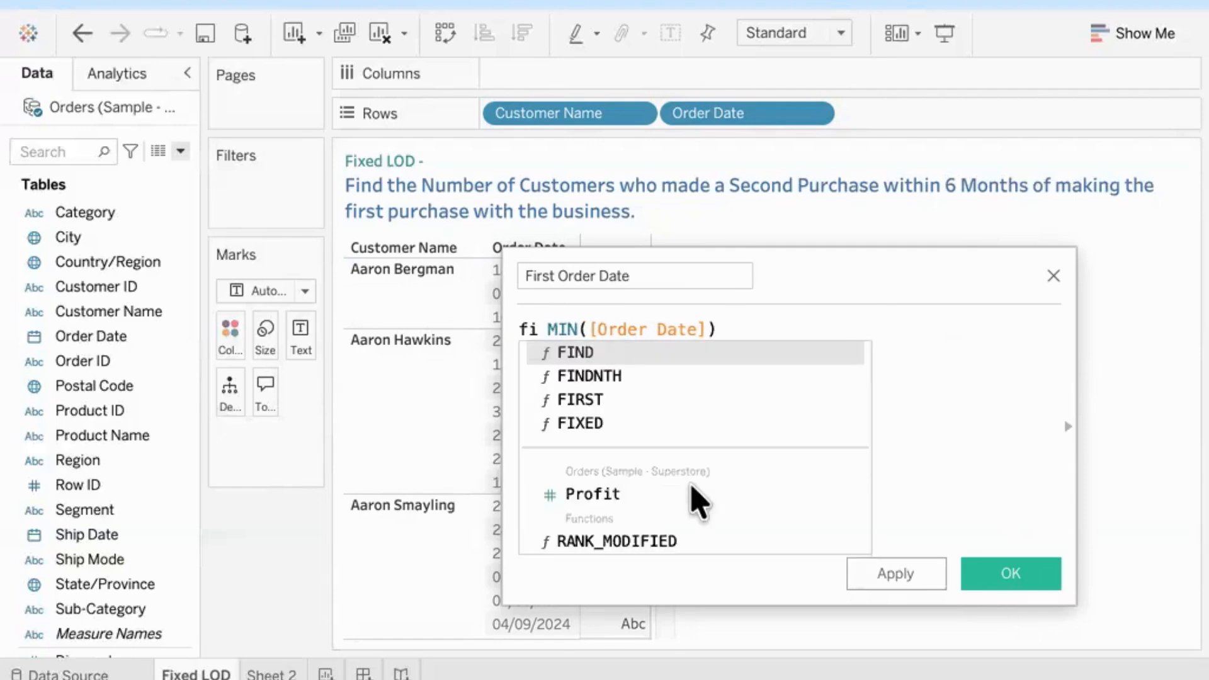
key("Down")
key("Down")
key("Down")
key("Return")
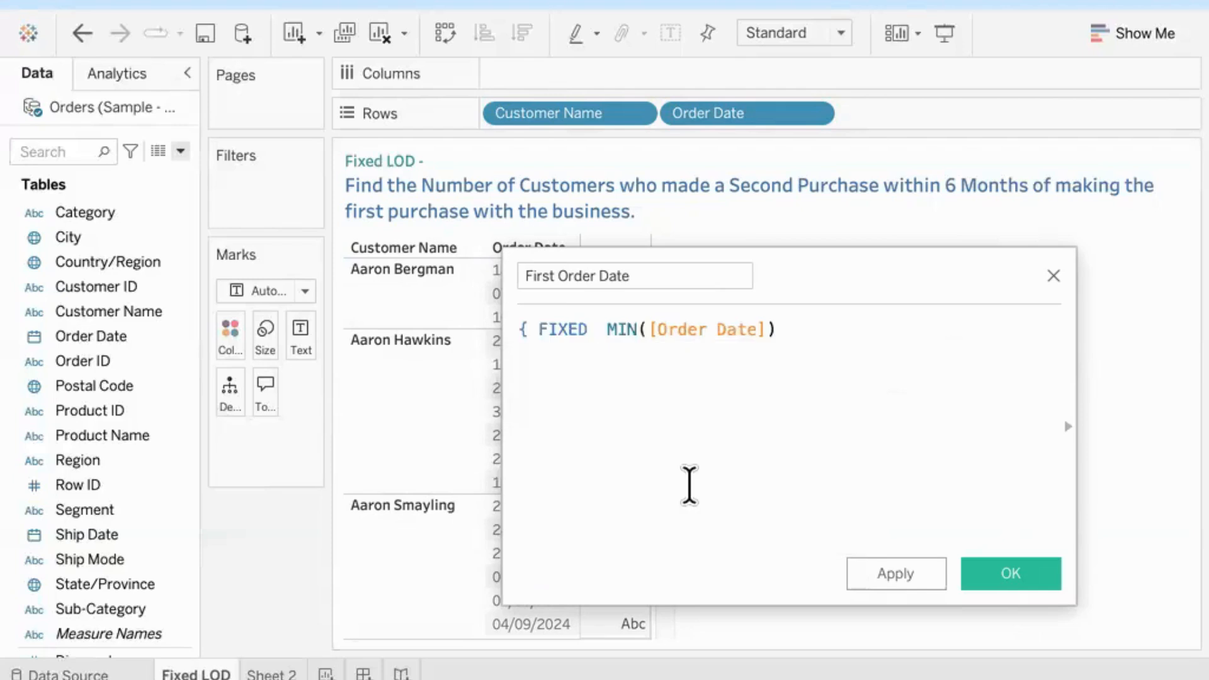
type("cus")
key("Down")
key("Return")
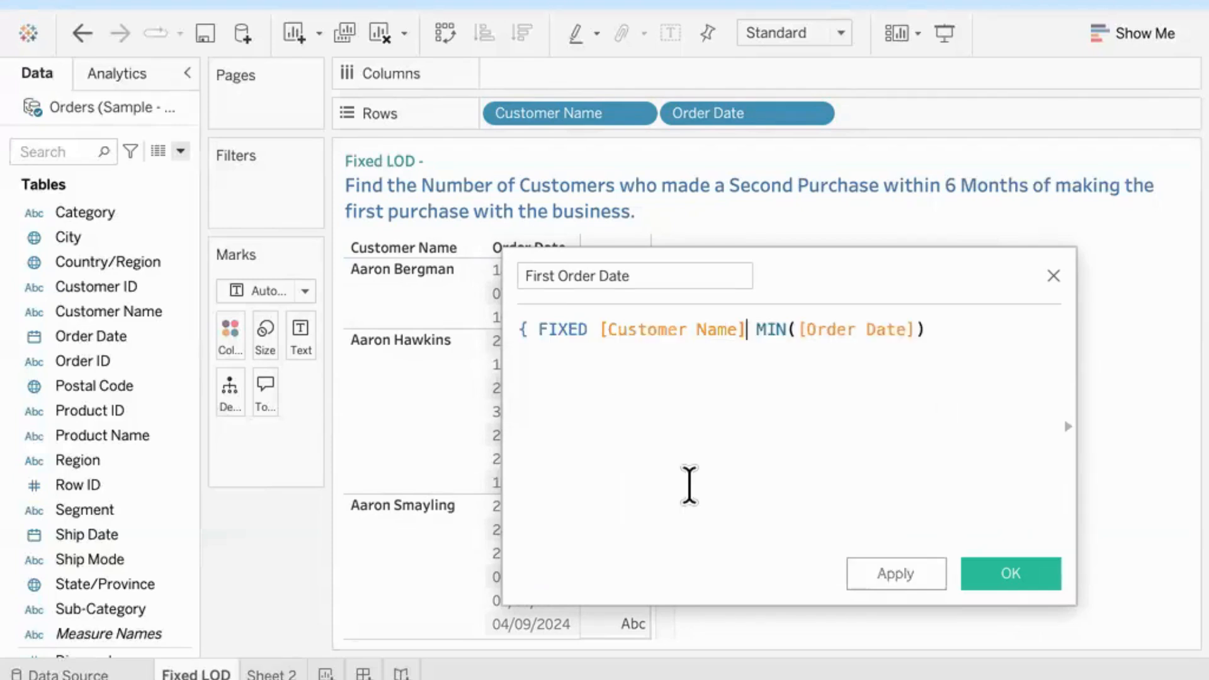
type(":")
left_click(985, 329)
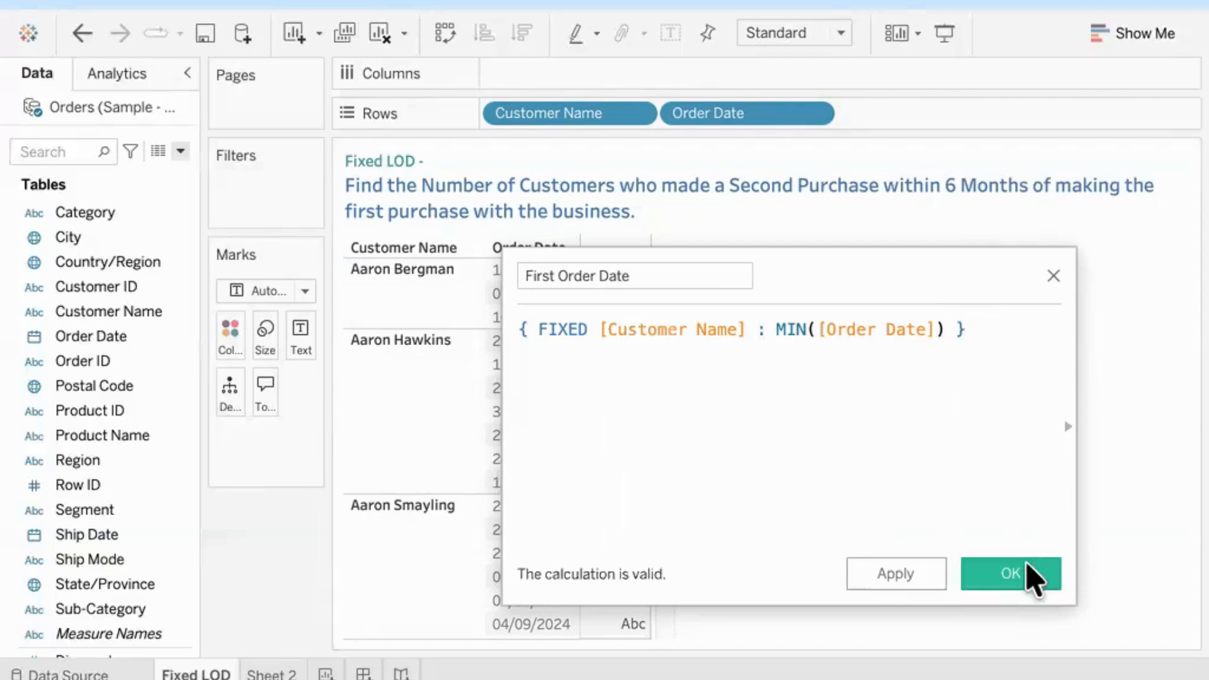
left_click(1010, 572)
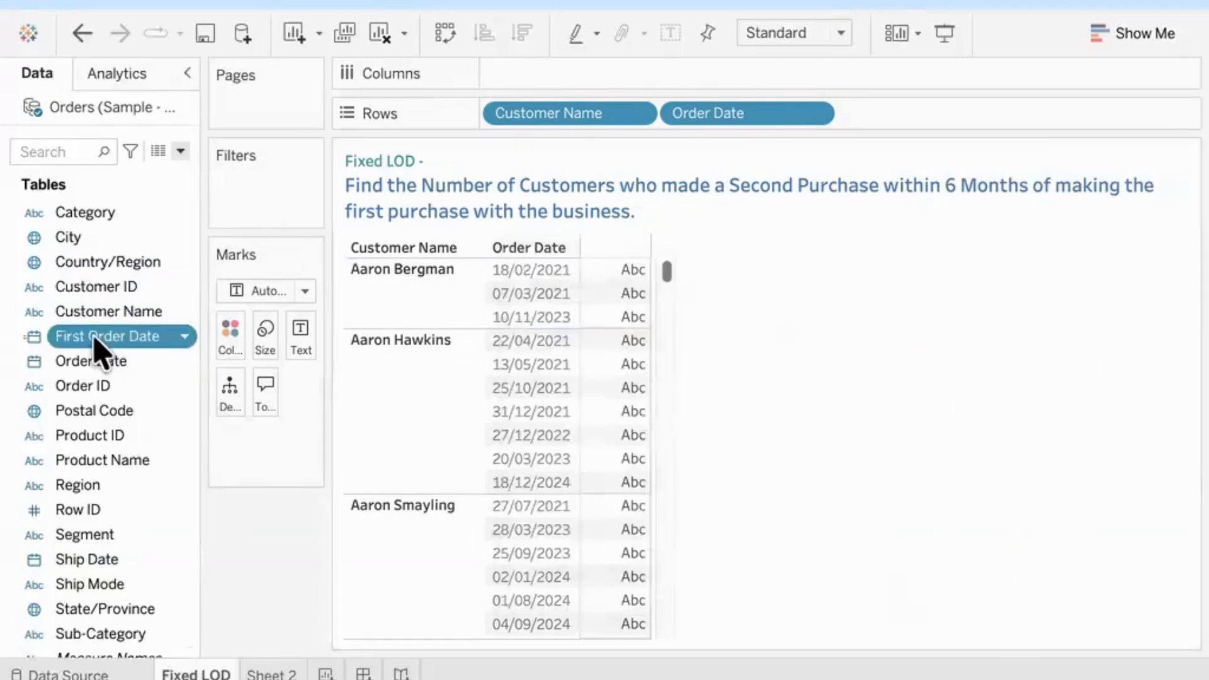
Step: Add First Order Date to Rows as a discrete exact date and compare it with the customers' order dates
left_click_drag(97, 343, 909, 112)
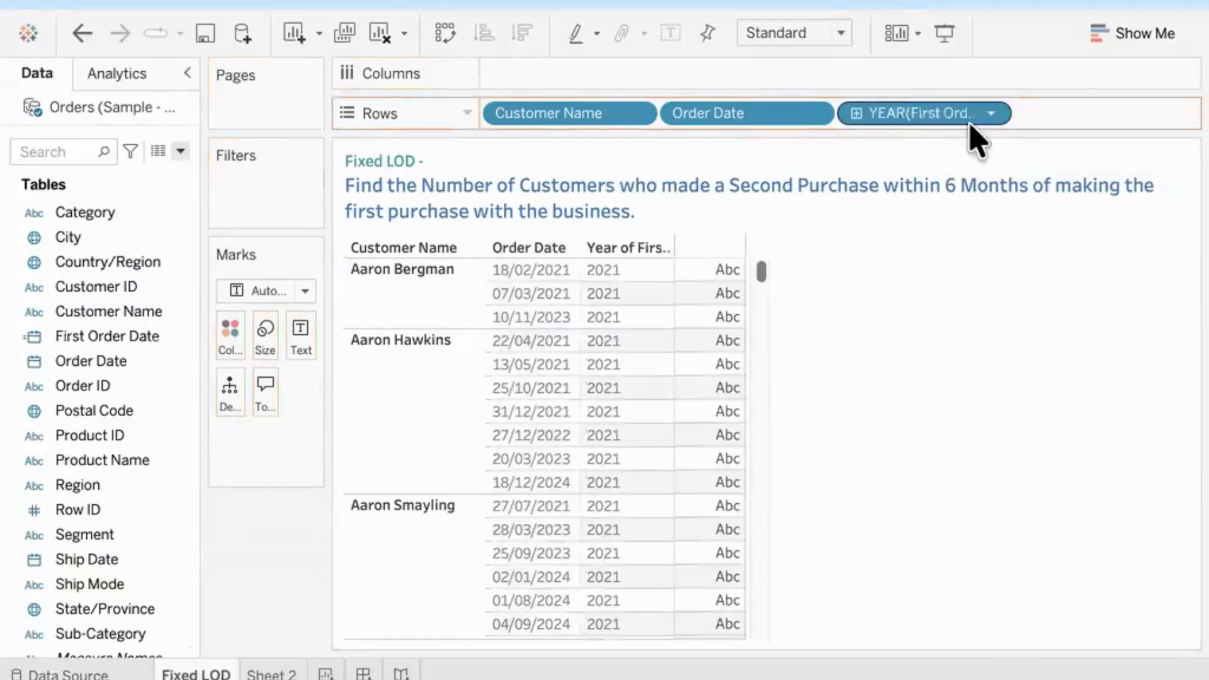
left_click(994, 115)
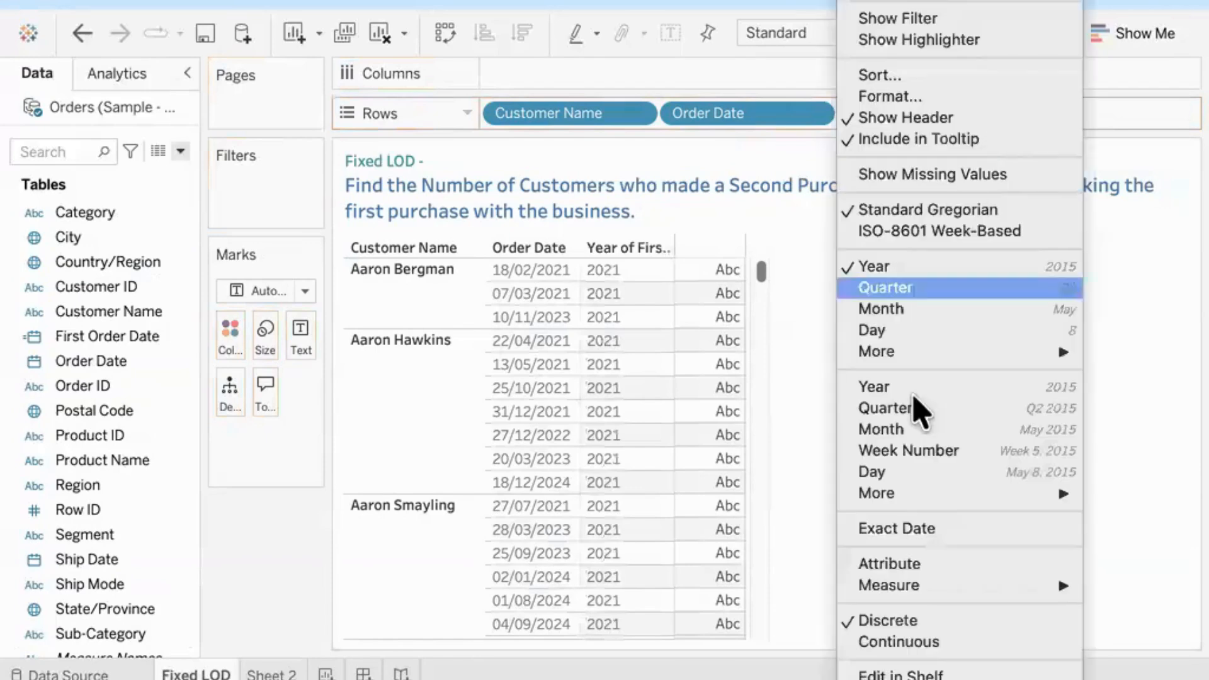
left_click(918, 529)
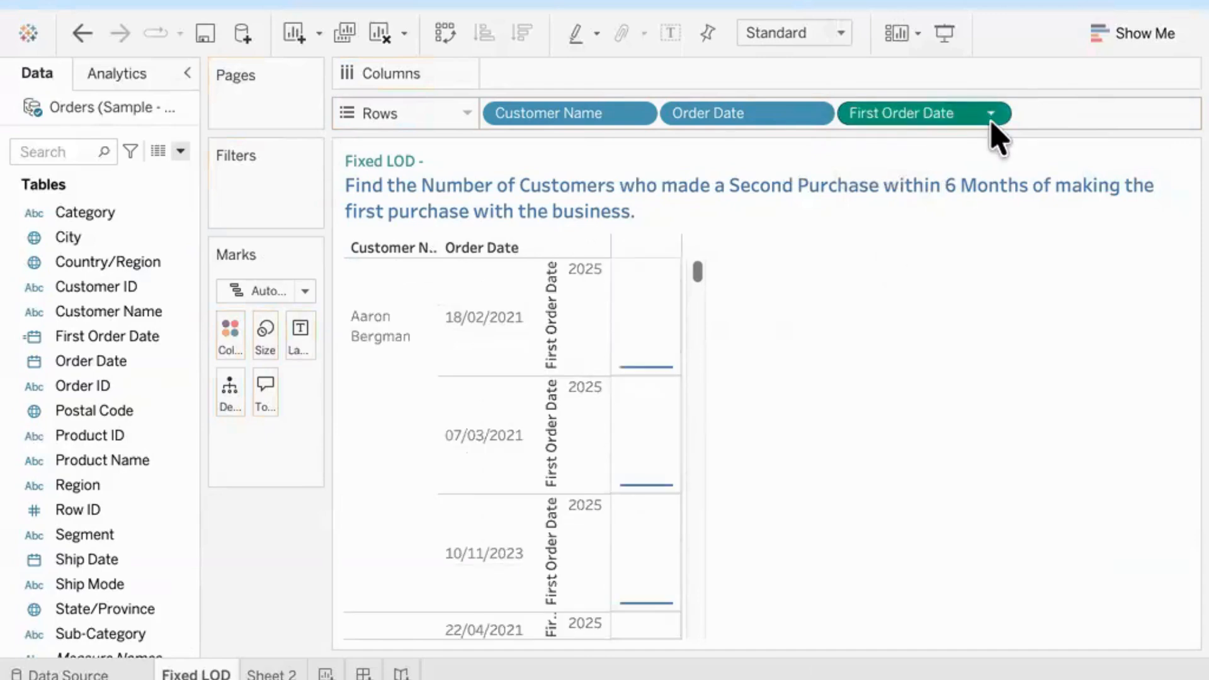
left_click(992, 116)
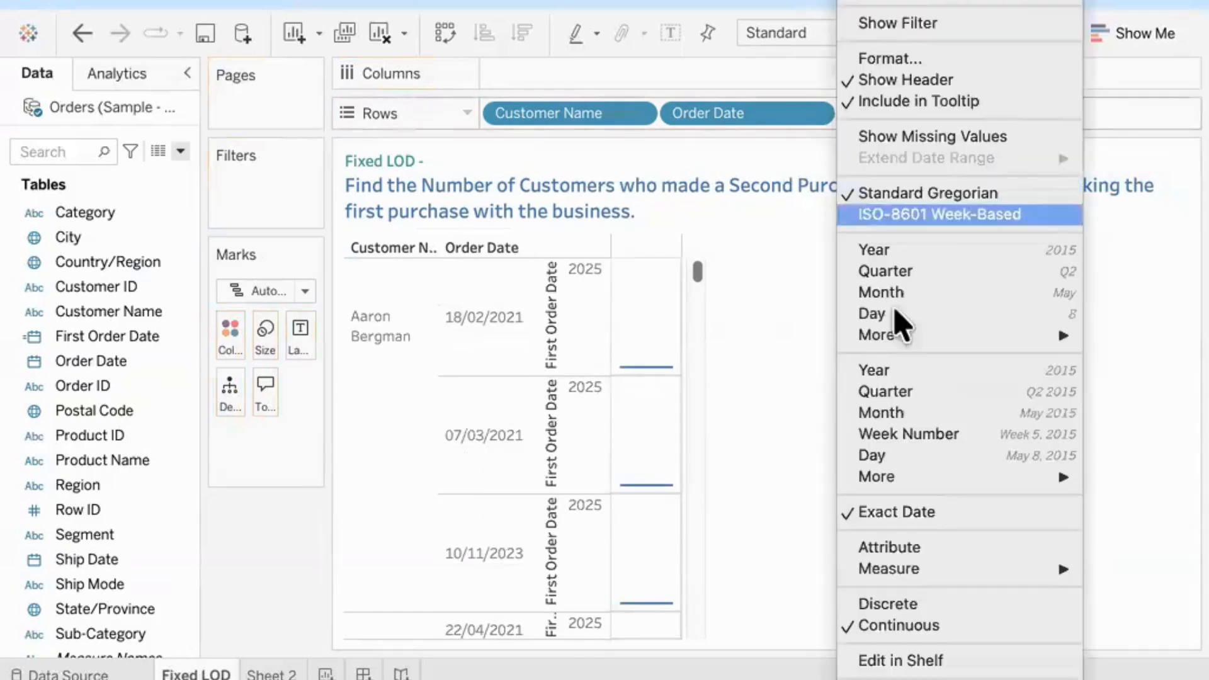
left_click(876, 605)
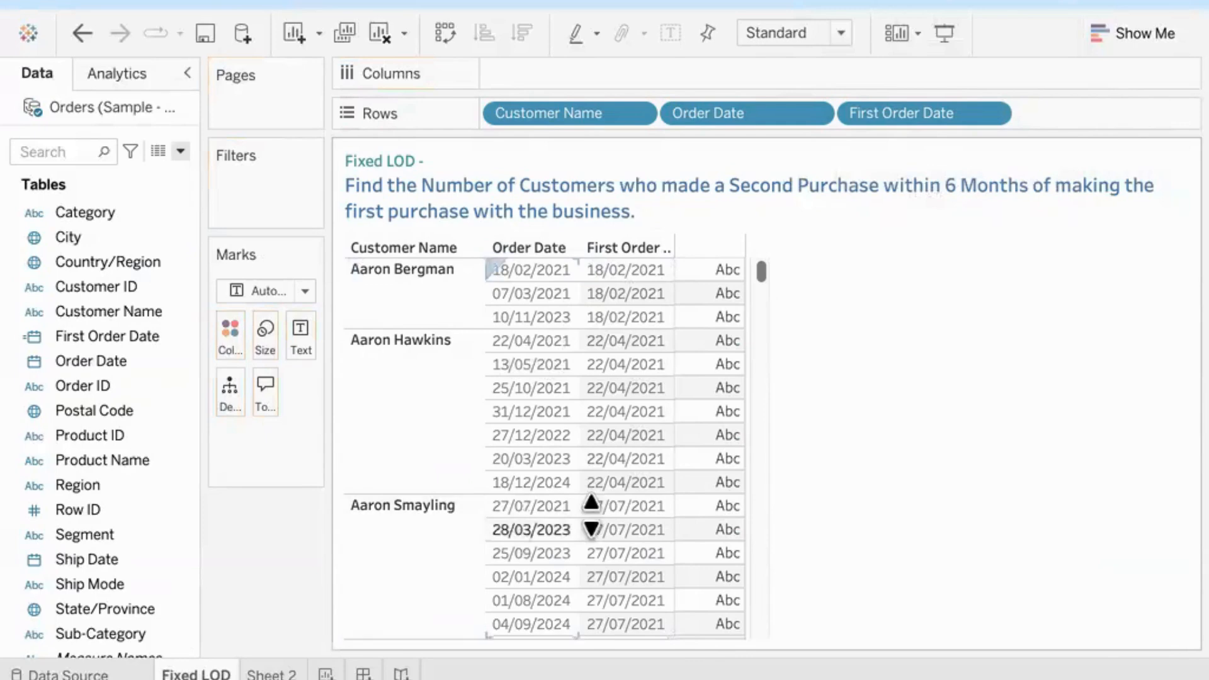
mouse_move(686, 507)
scroll(685, 507, "down", 10)
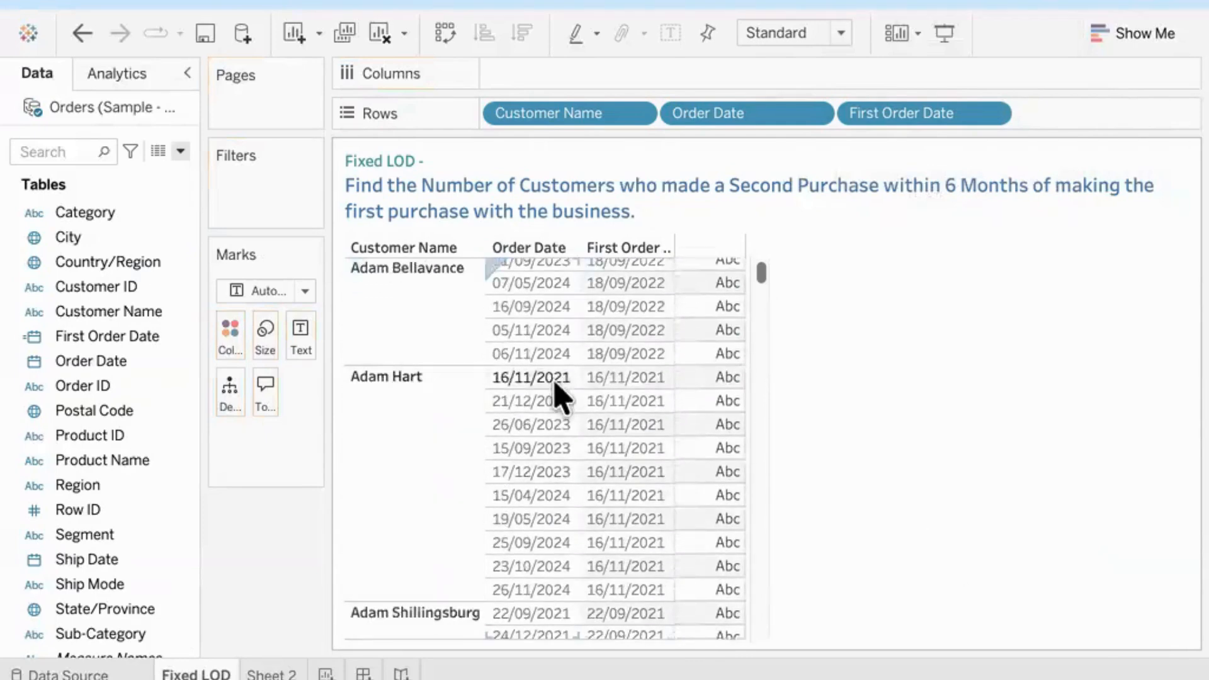
scroll(628, 488, "up", 10)
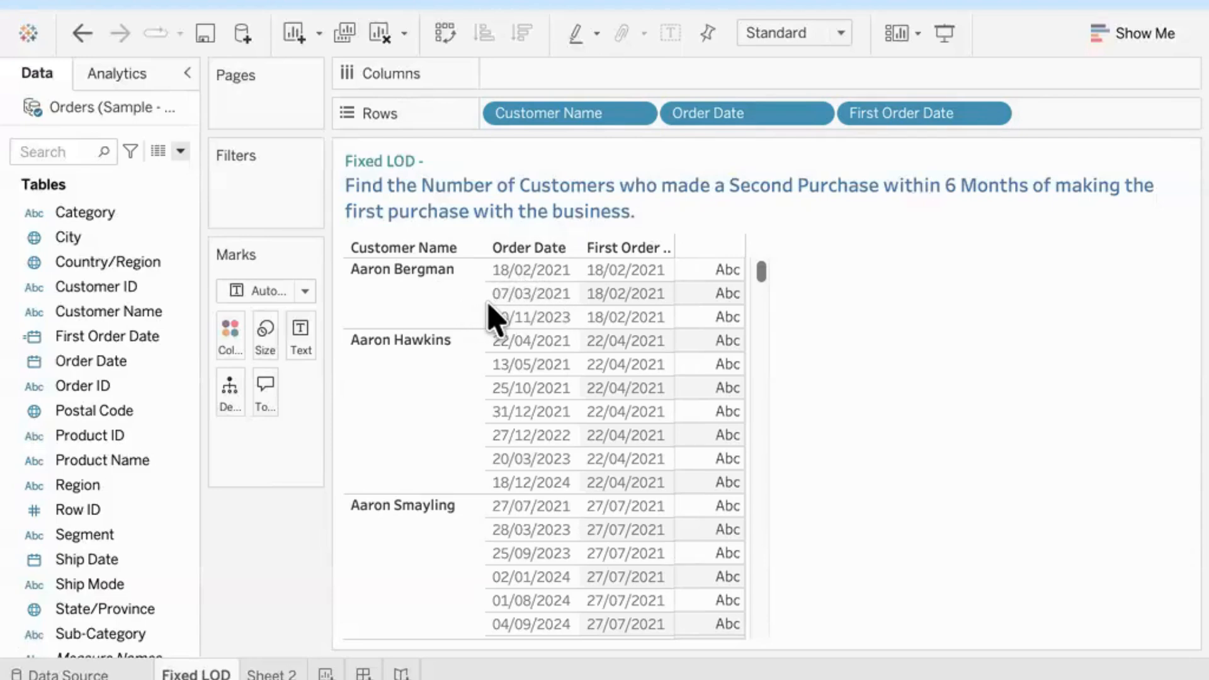
mouse_move(489, 305)
left_mouse_down()
mouse_move(574, 305)
mouse_move(575, 284)
mouse_move(492, 283)
mouse_move(485, 301)
left_mouse_up()
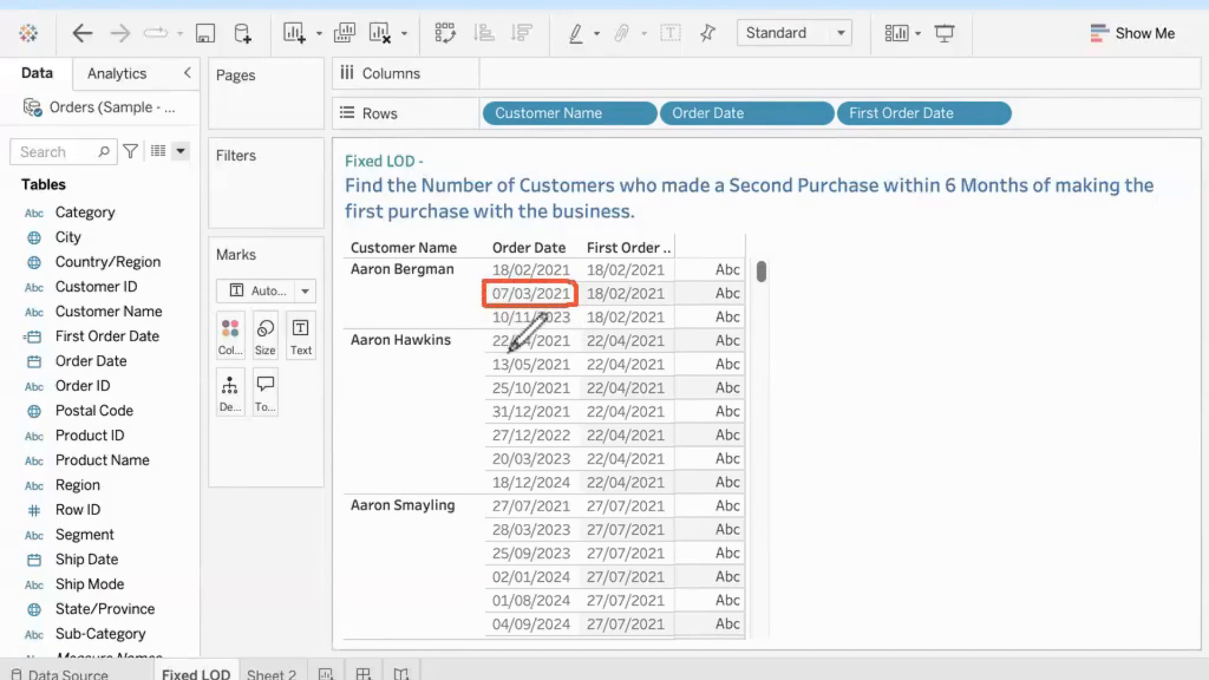
mouse_move(491, 357)
left_mouse_down()
mouse_move(491, 372)
mouse_move(564, 376)
mouse_move(565, 355)
mouse_move(516, 353)
left_mouse_up()
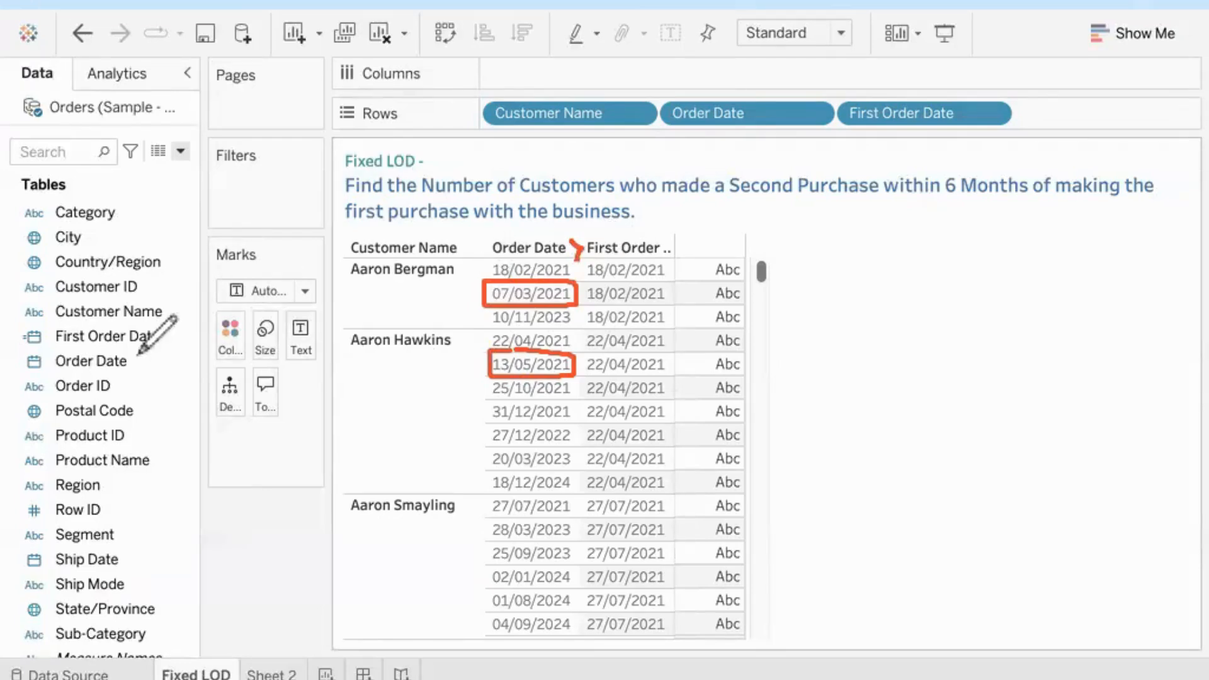
left_click(127, 502)
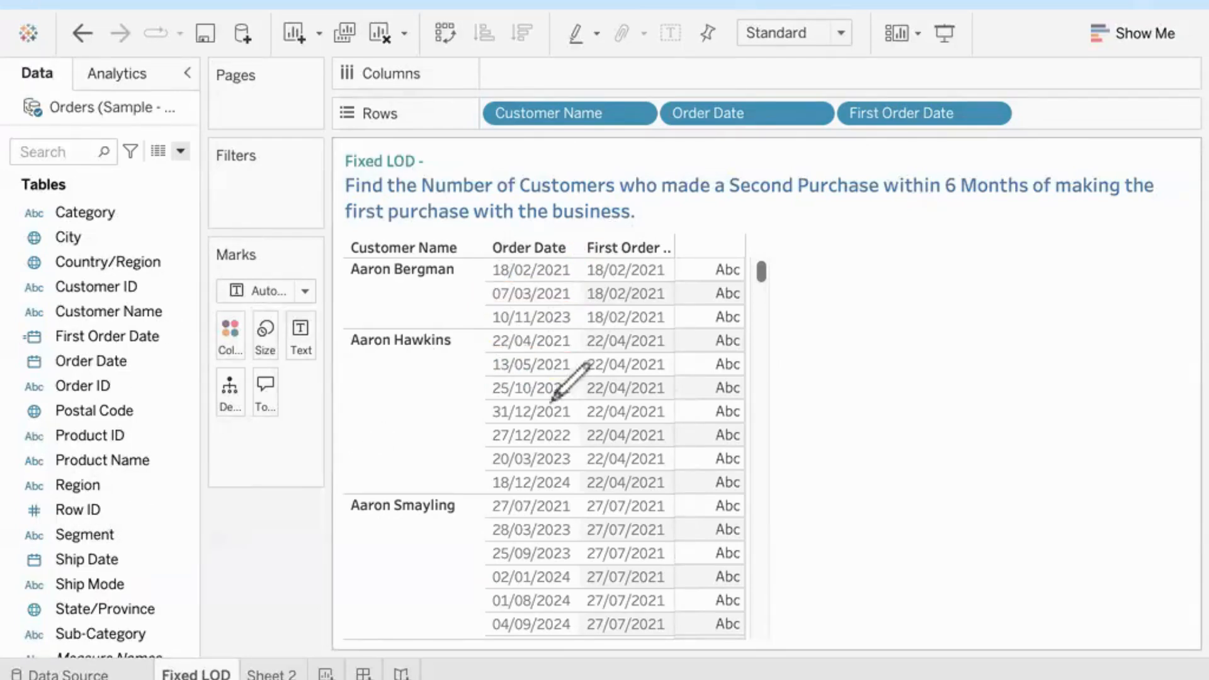
left_click_drag(568, 238, 575, 252)
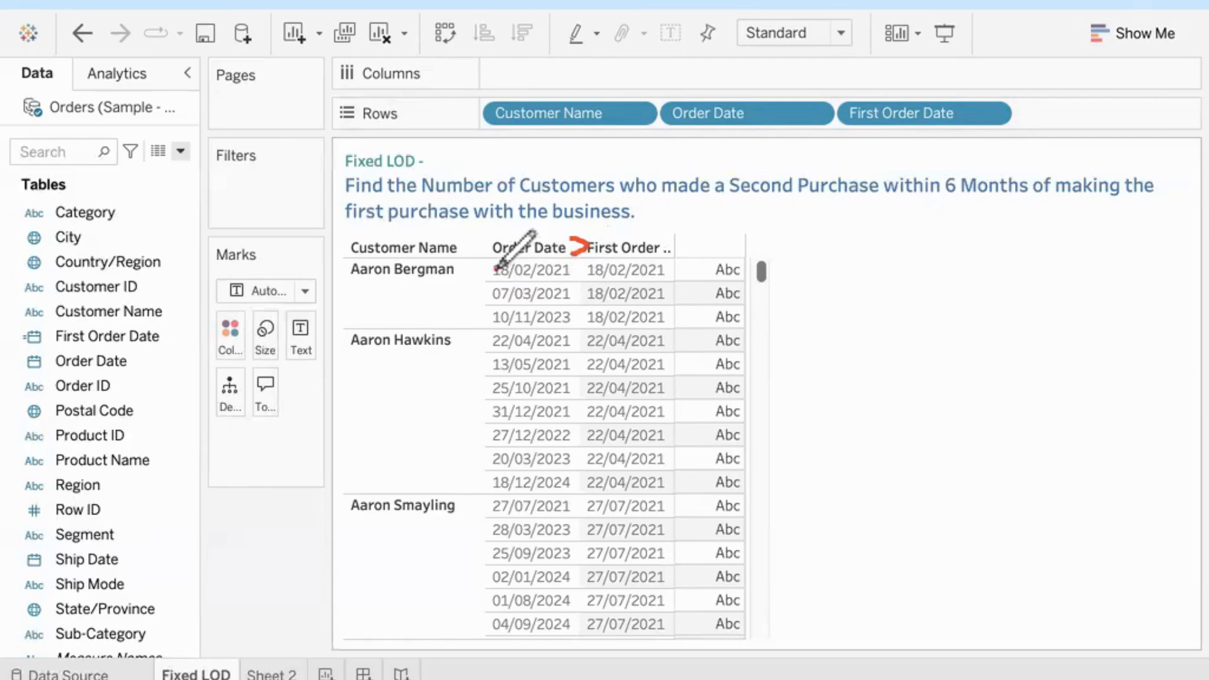
left_click_drag(496, 270, 661, 268)
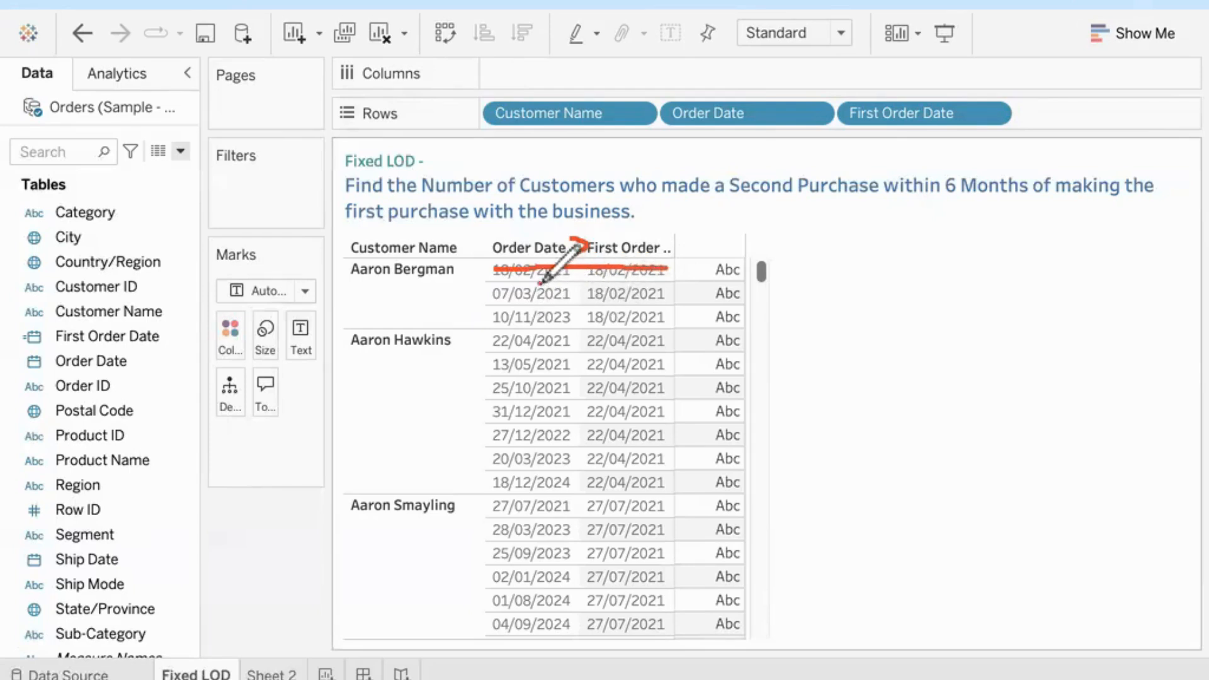
mouse_move(541, 282)
left_mouse_down()
mouse_move(494, 284)
mouse_move(486, 326)
mouse_move(567, 325)
mouse_move(575, 303)
mouse_move(562, 280)
left_mouse_up()
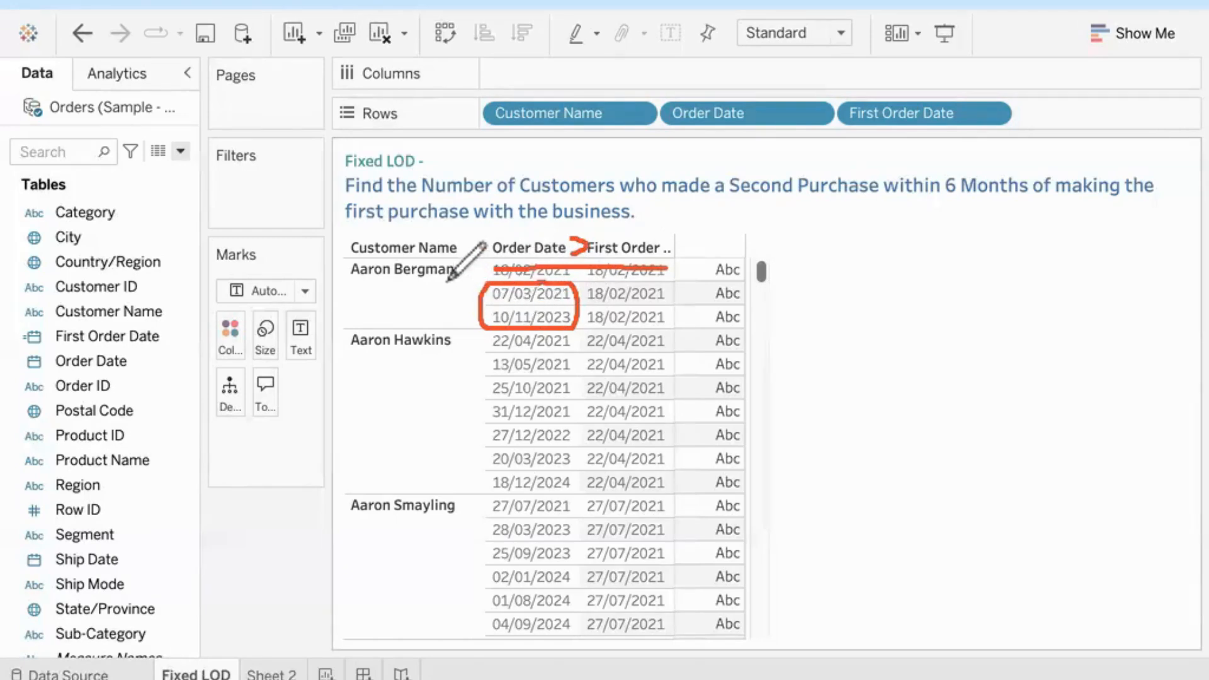
left_click_drag(449, 306, 520, 305)
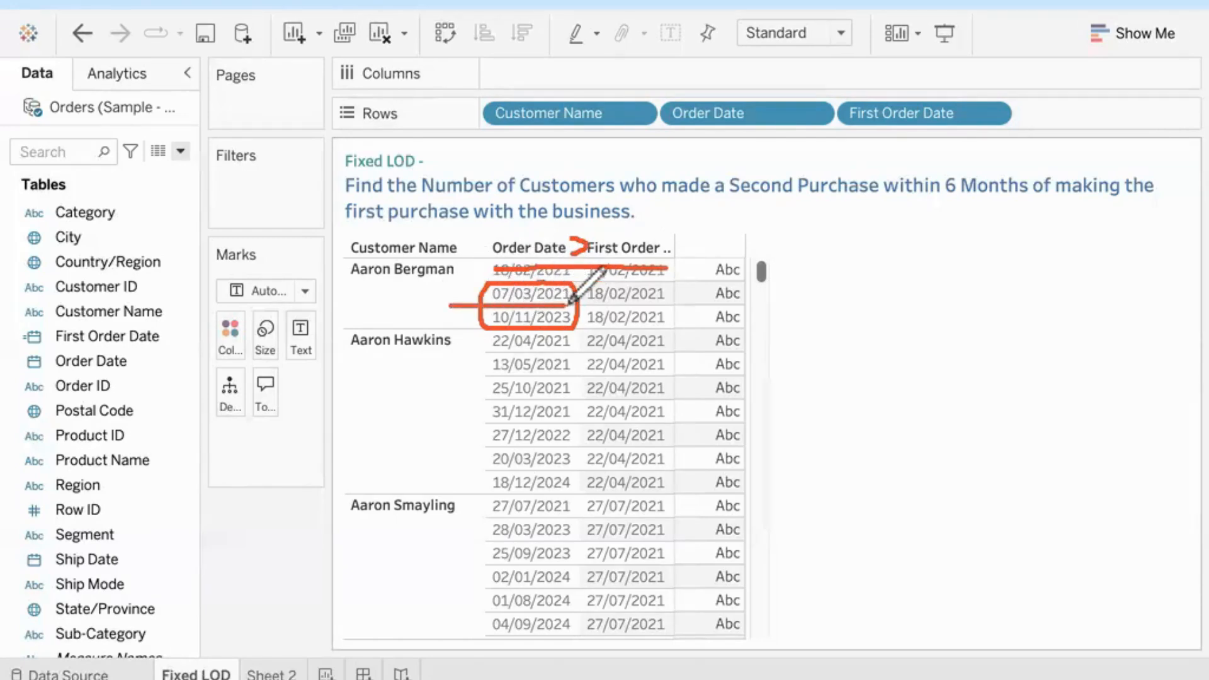
left_click_drag(432, 276, 464, 289)
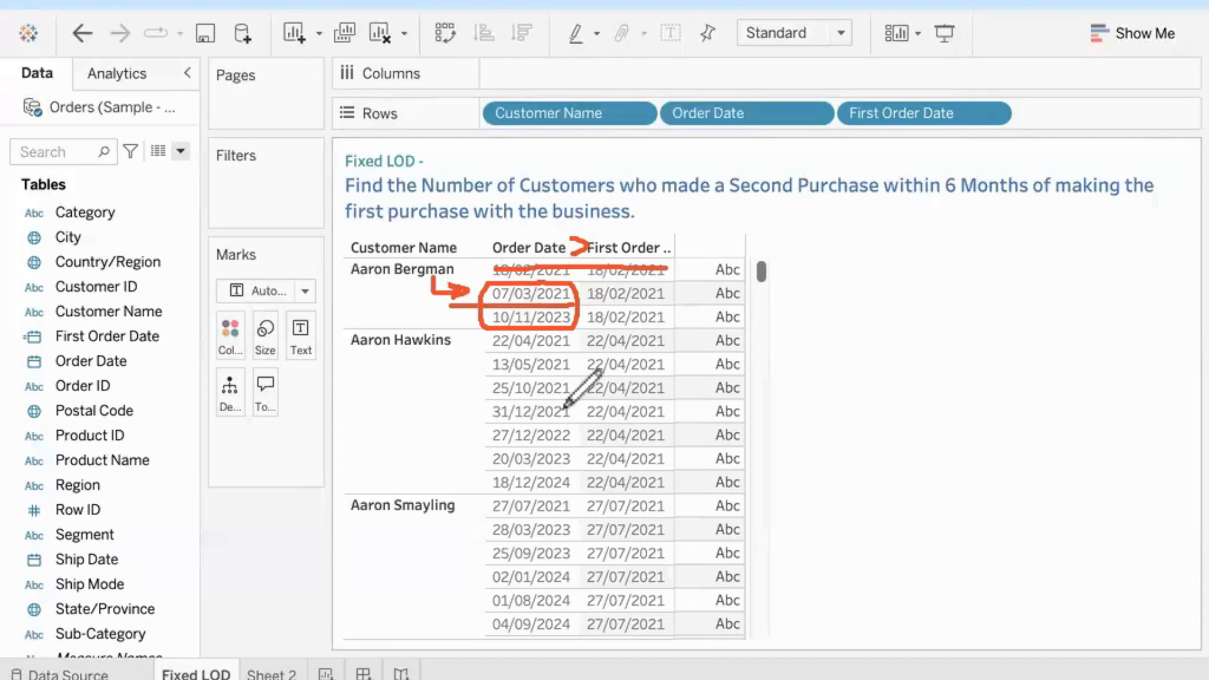
left_click_drag(575, 338, 588, 363)
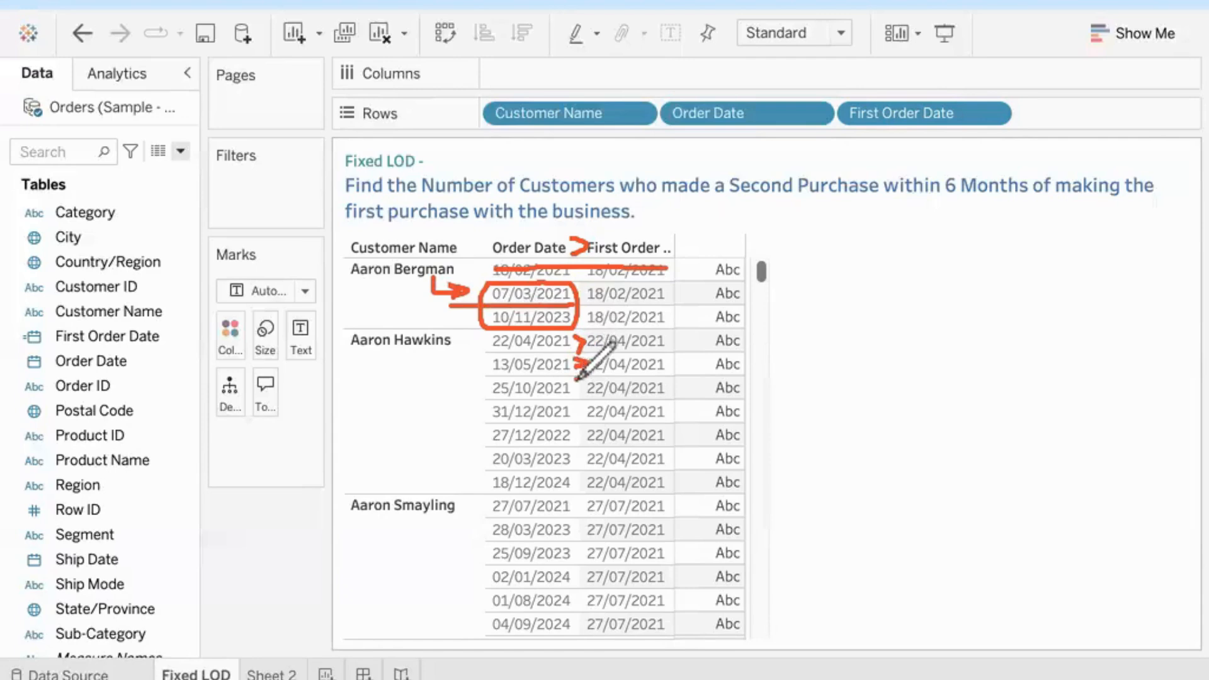
left_click_drag(575, 386, 584, 403)
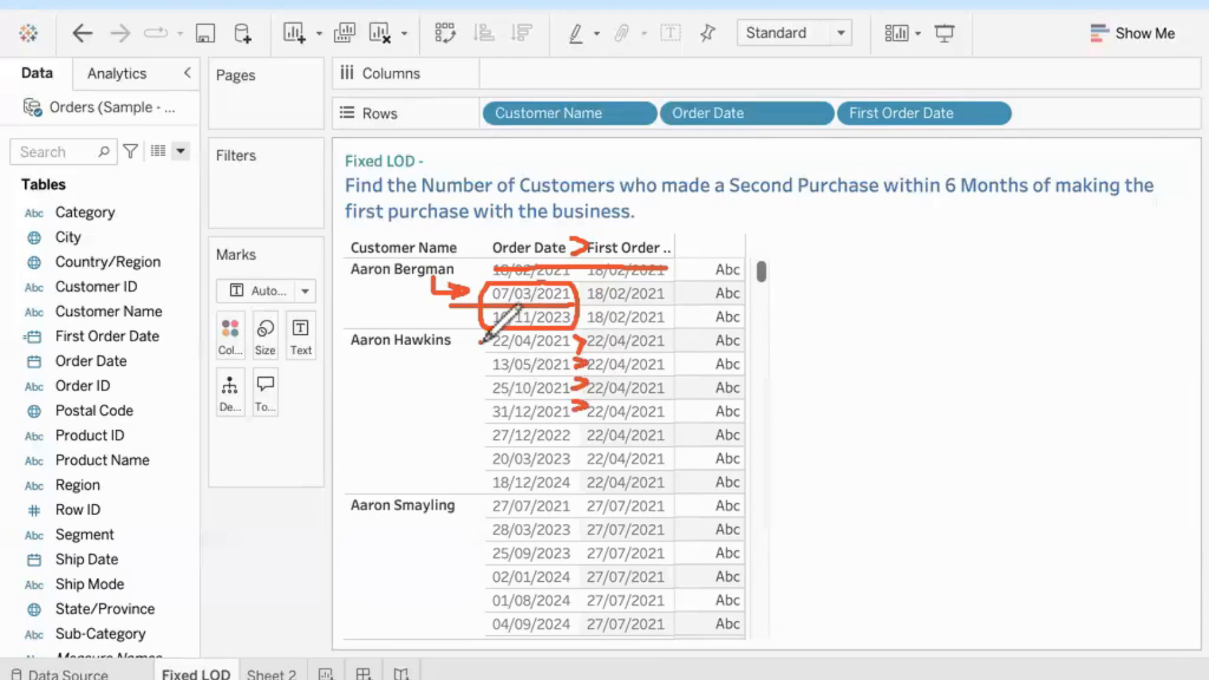
left_click_drag(482, 342, 657, 338)
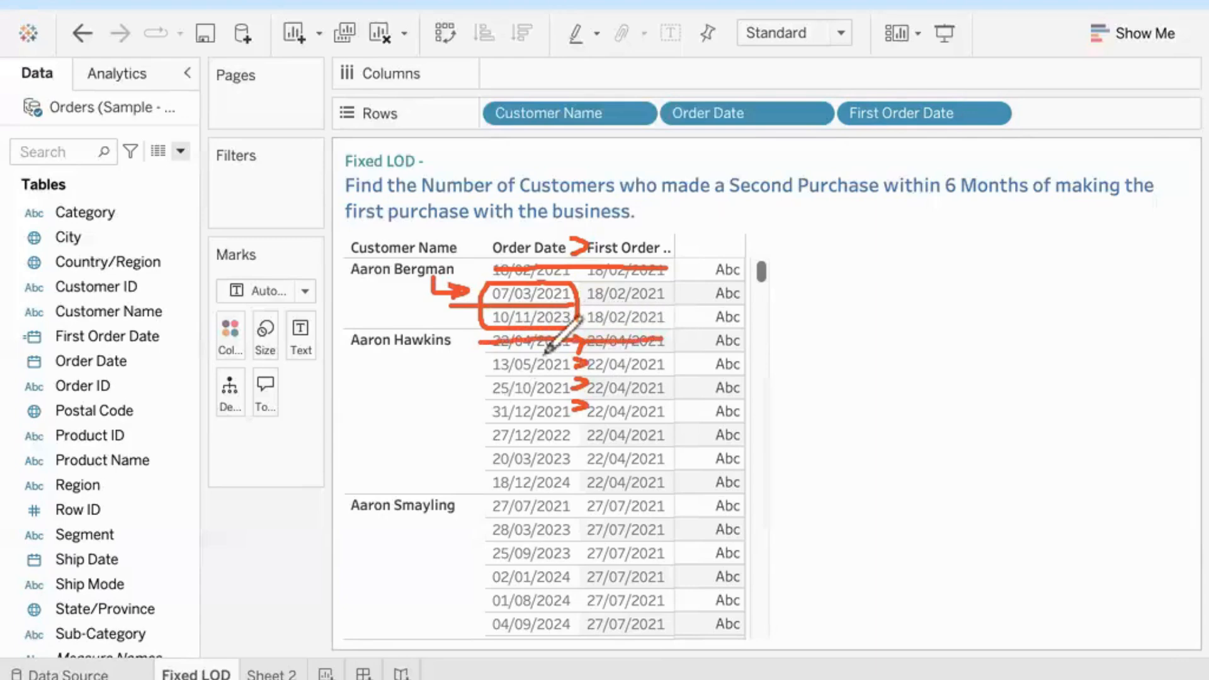
mouse_move(486, 351)
left_mouse_down()
mouse_move(484, 465)
mouse_move(501, 486)
mouse_move(549, 487)
mouse_move(572, 455)
mouse_move(574, 364)
mouse_move(490, 352)
left_mouse_up()
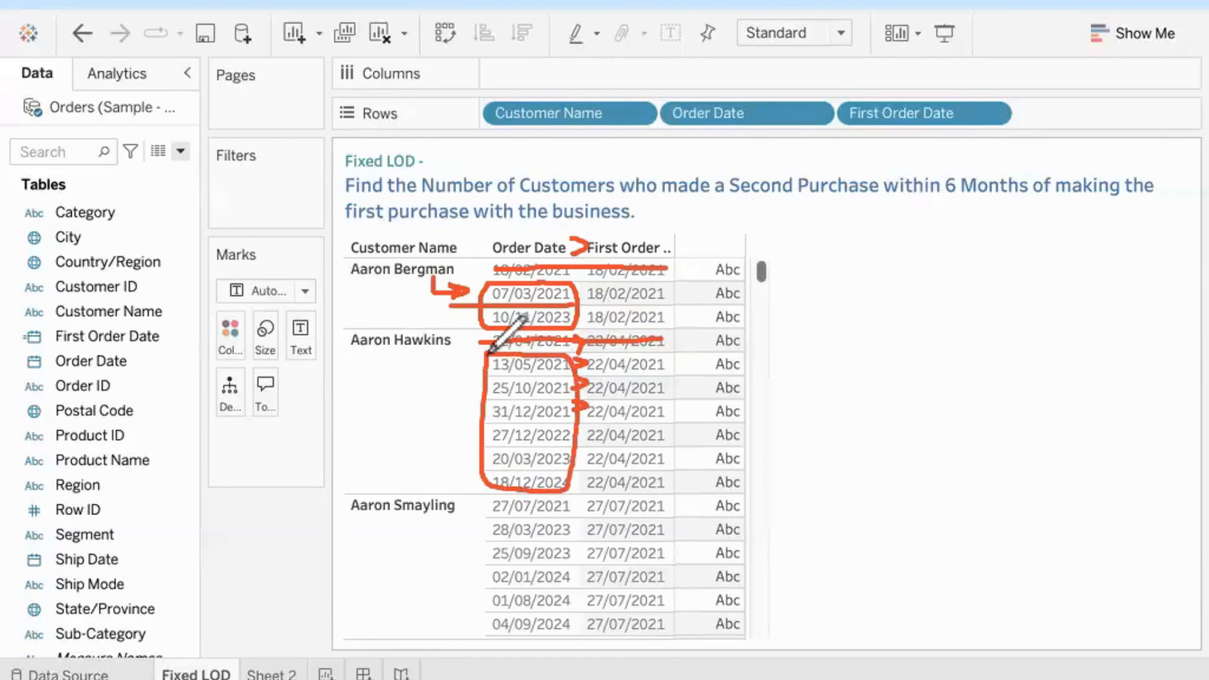
left_click_drag(478, 377, 576, 374)
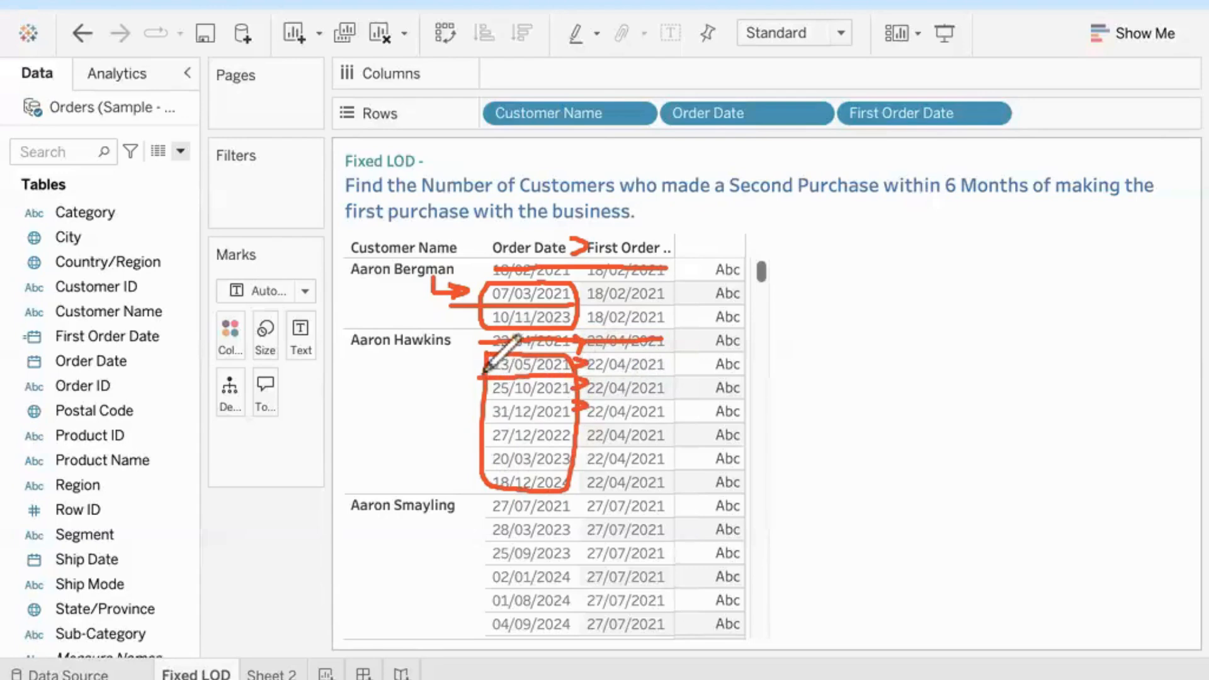
left_click_drag(436, 350, 477, 363)
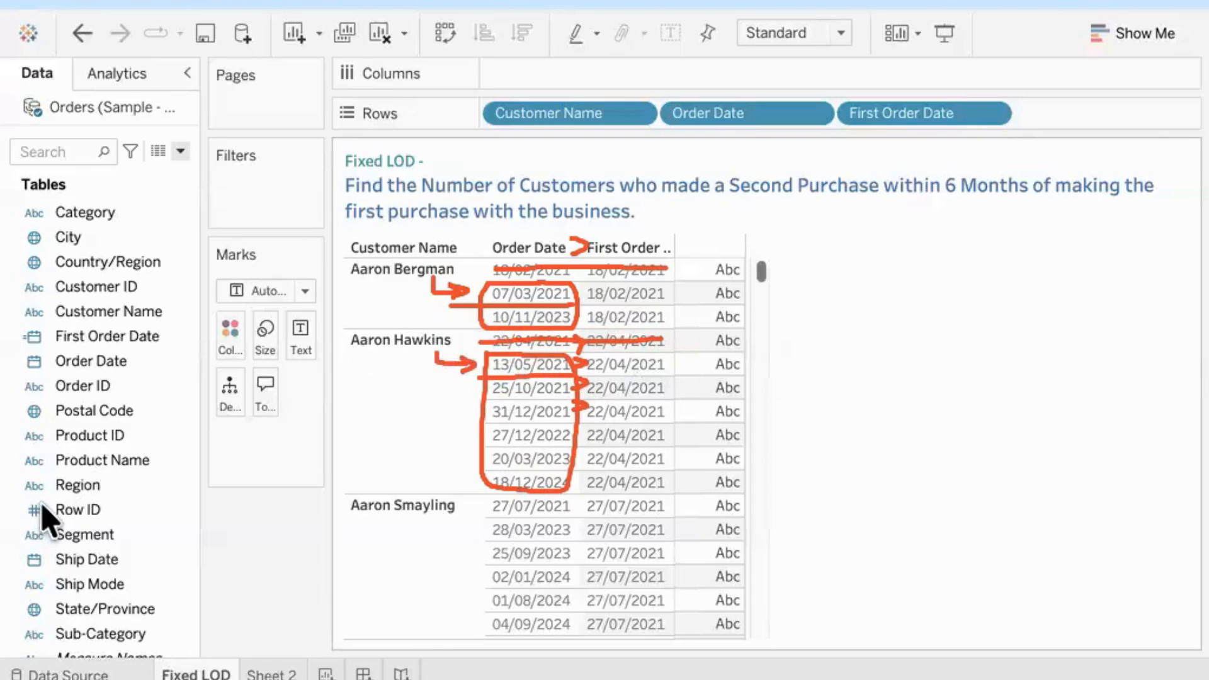
left_click(120, 507)
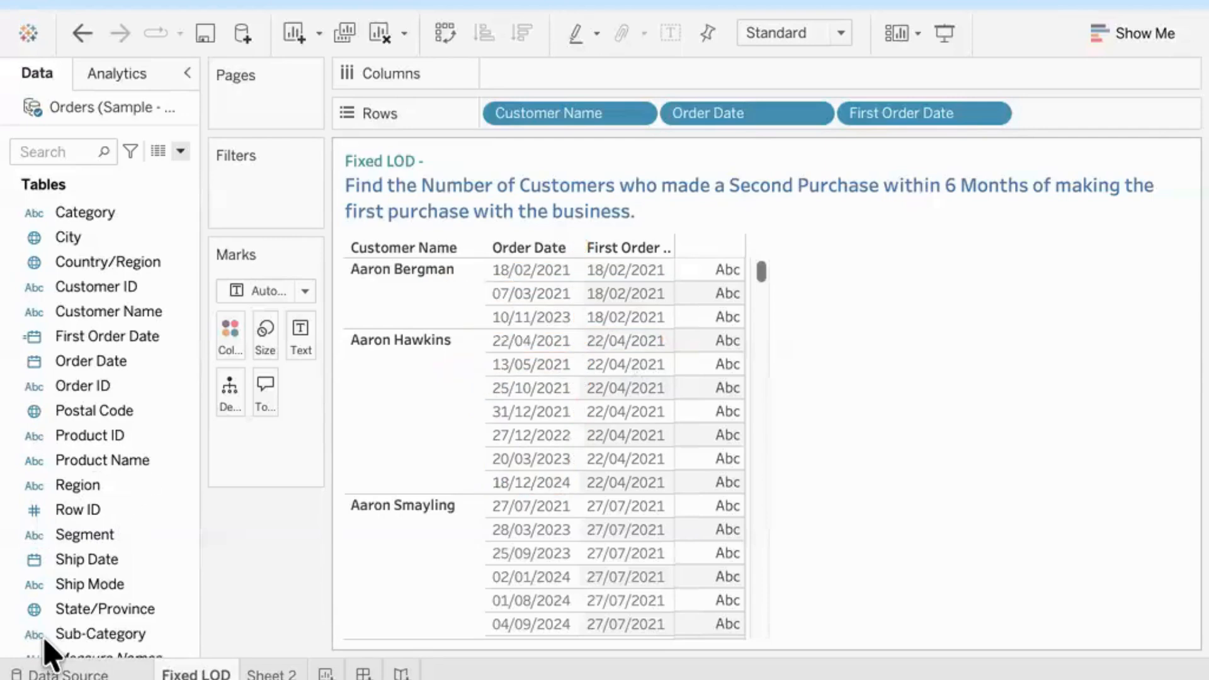
Step: Start a new calculated field named Second Order Date
left_click(180, 151)
left_click(167, 174)
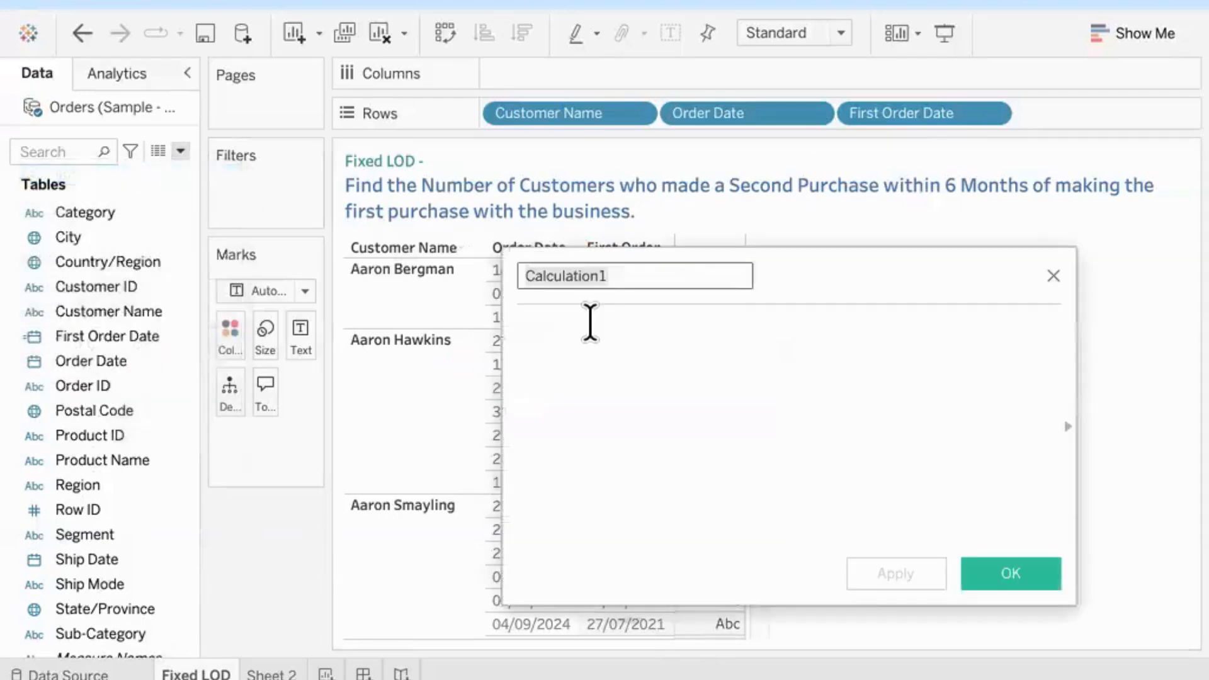
type("Second")
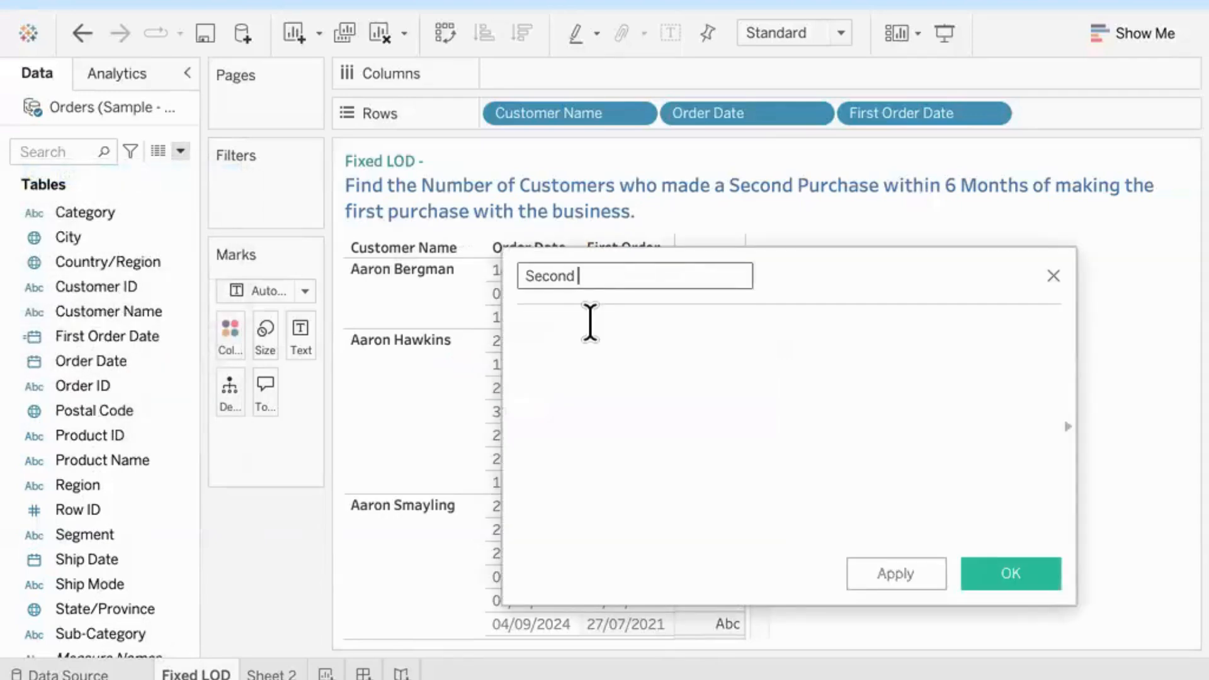
type(" Order Date")
Step: Begin the Second Order Date formula with the condition IF [Order Date] > [First Order Date]
left_click(590, 323)
type("IF order")
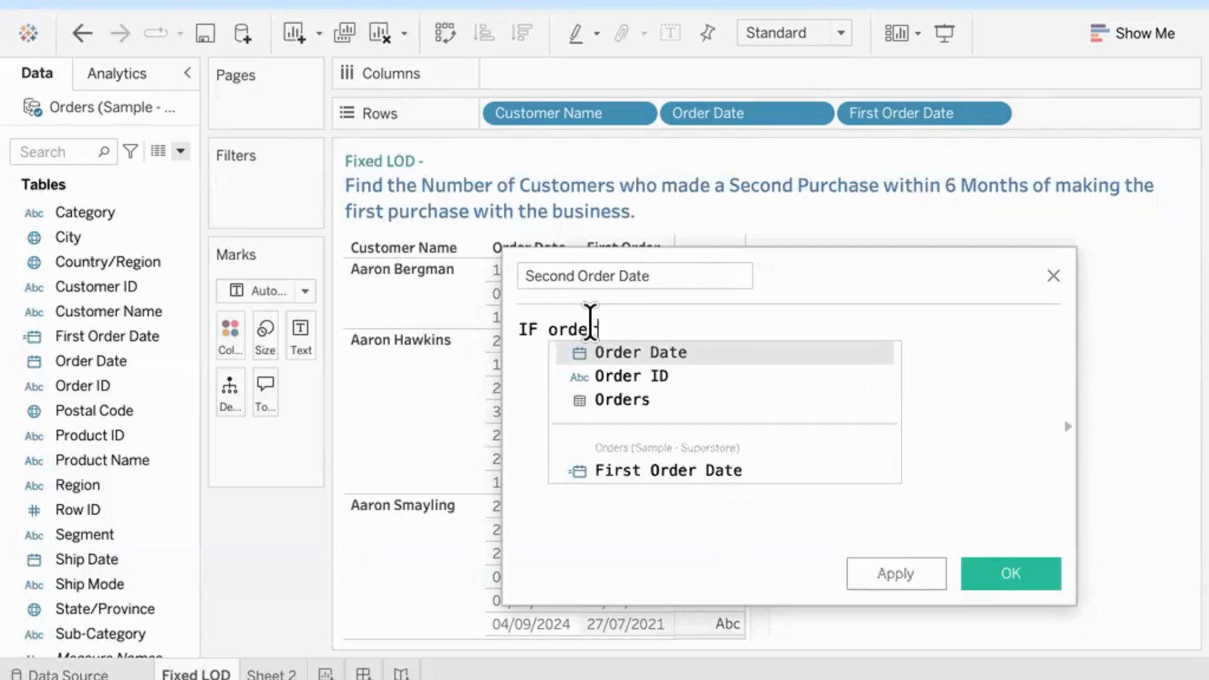
key("Return")
type("> ")
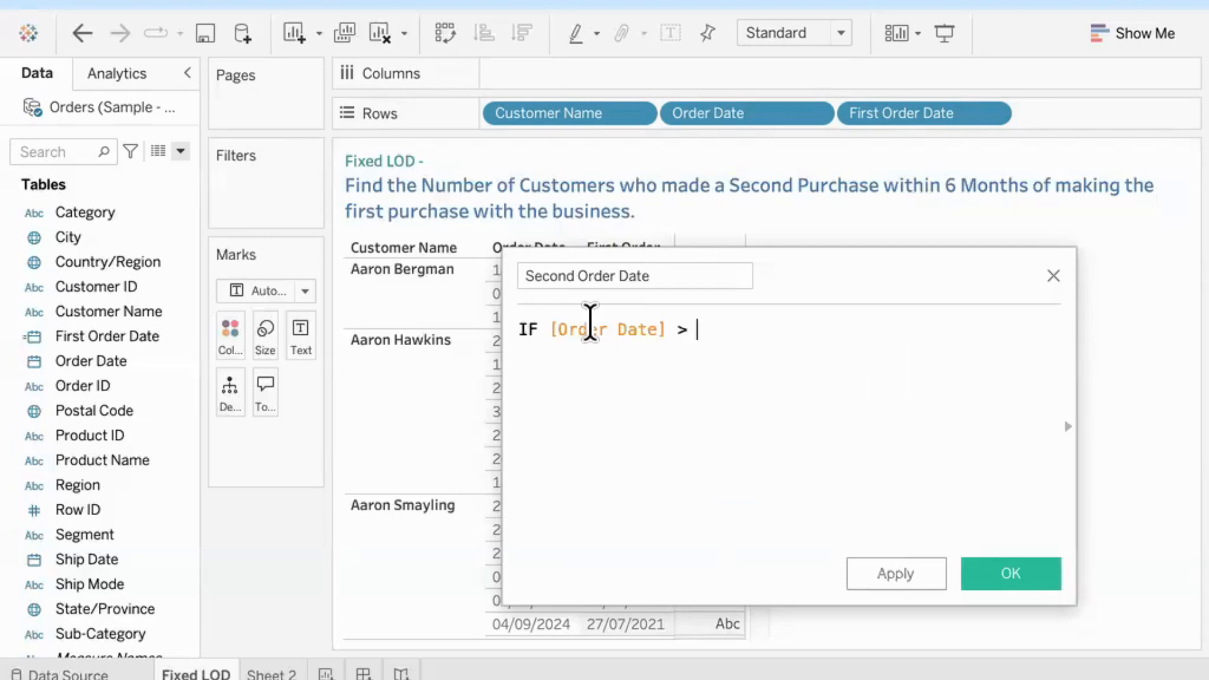
type("fi")
key("Down")
key("Down")
key("Down")
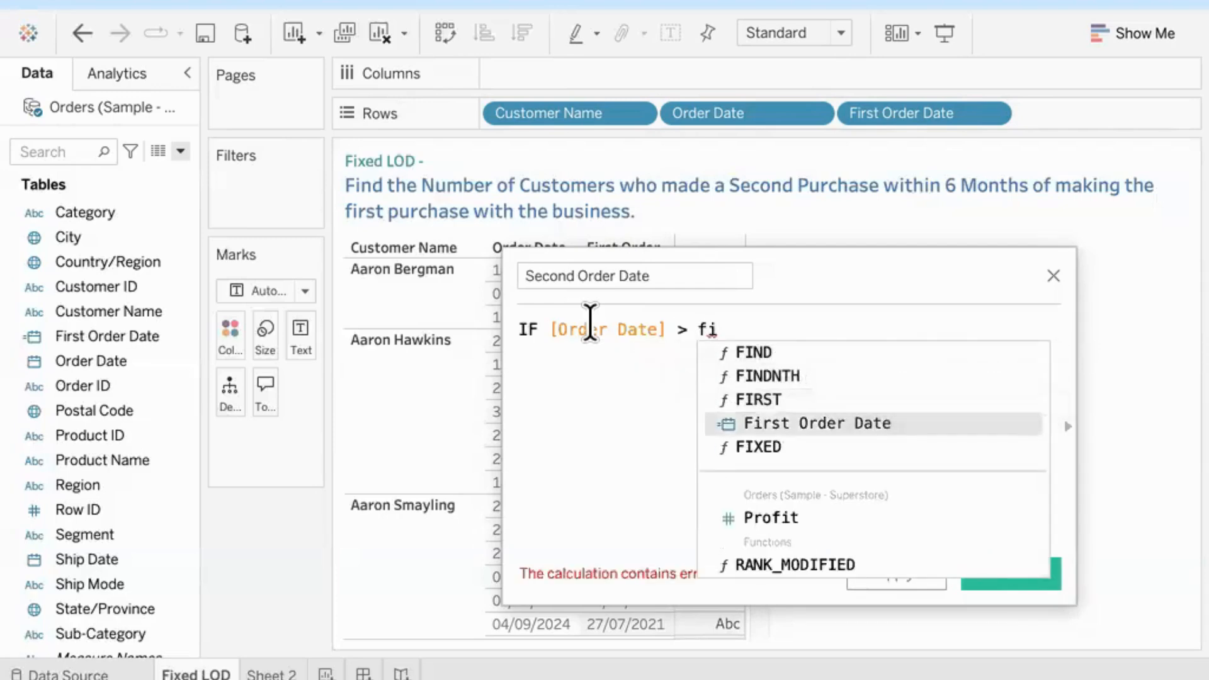
key("Return")
Step: Complete the condition with THEN [Order Date] END, and widen and reposition the calculation editor
type("th")
key("Return")
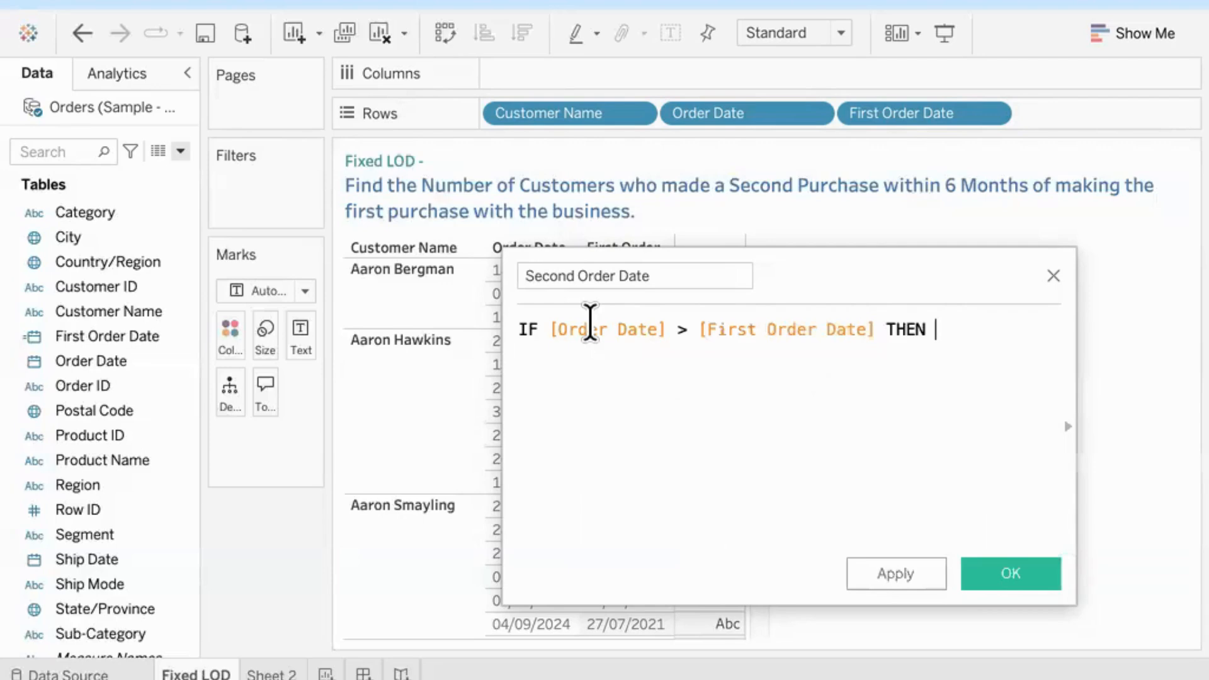
type("order")
key("Return")
type("en")
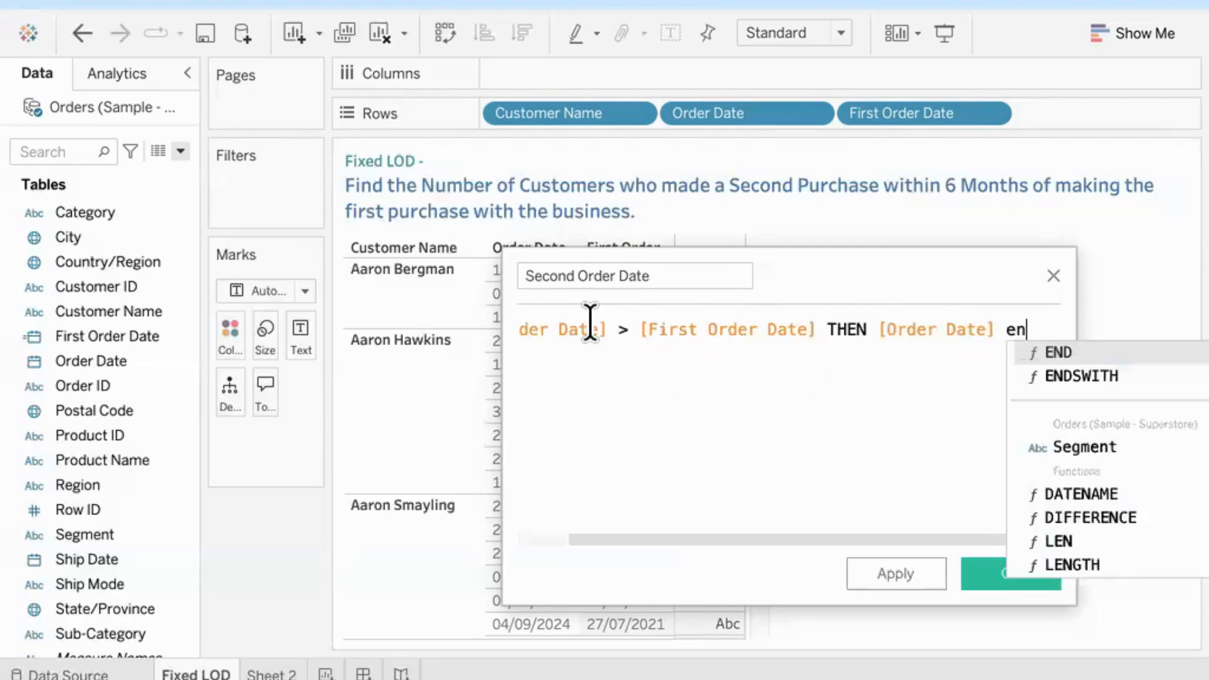
key("Return")
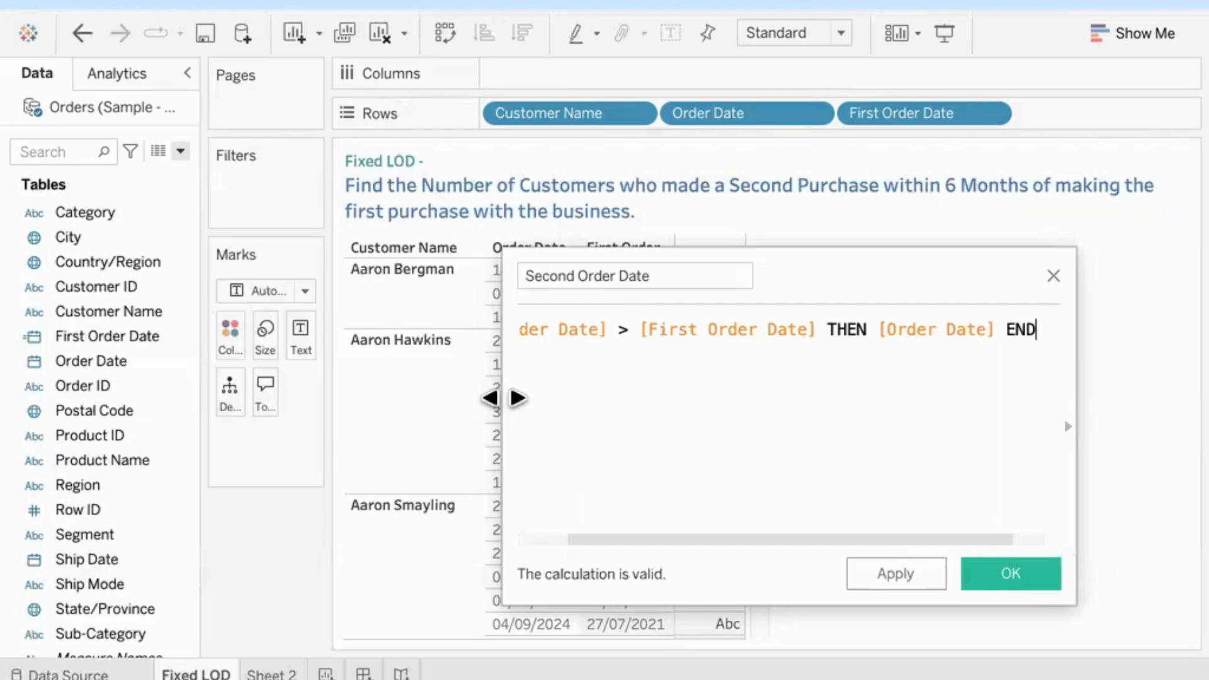
left_click_drag(501, 397, 107, 412)
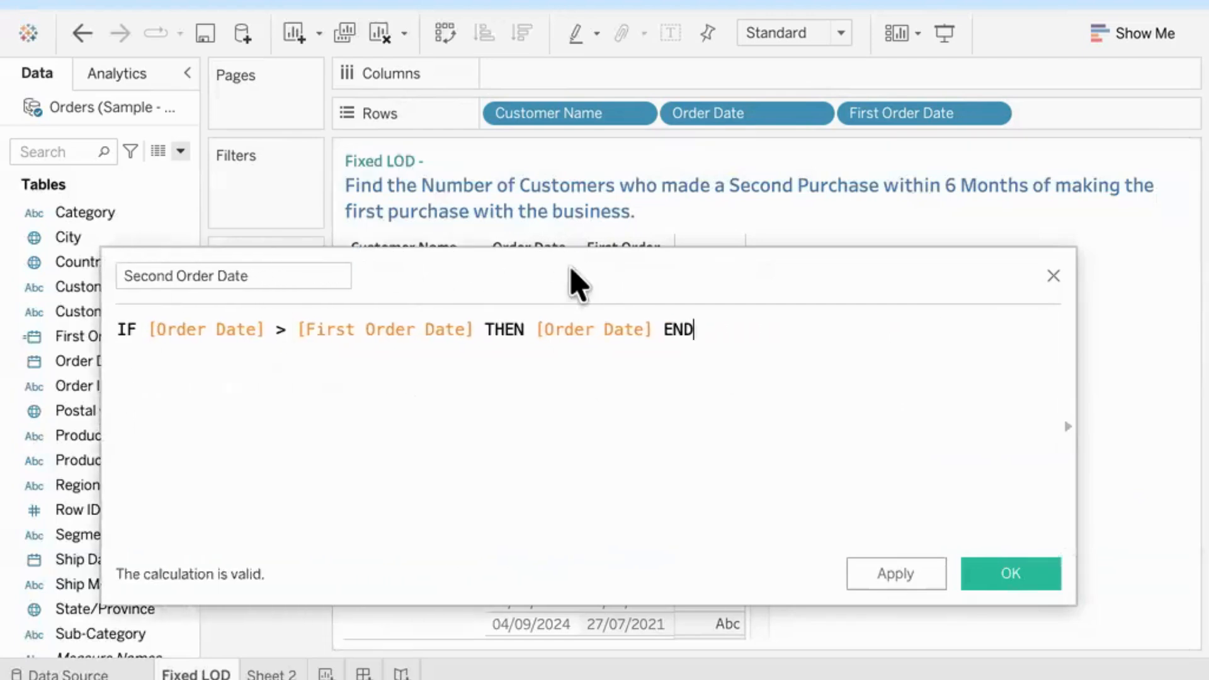
left_click_drag(571, 275, 567, 237)
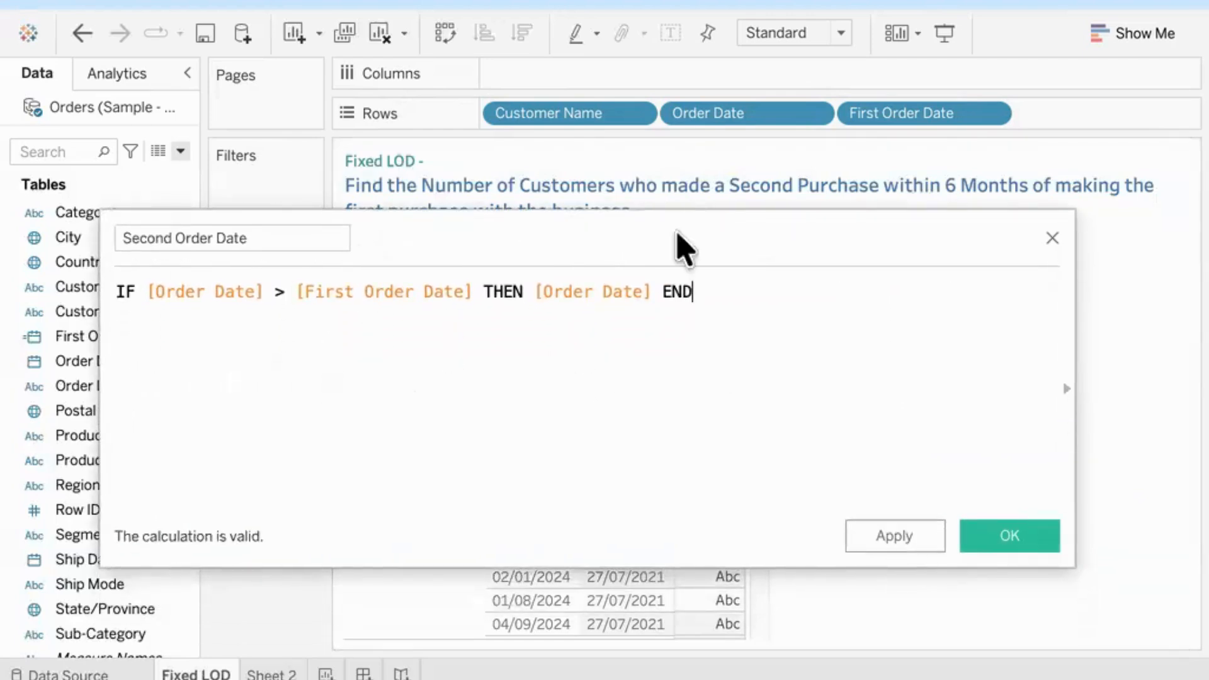
left_click_drag(676, 233, 706, 359)
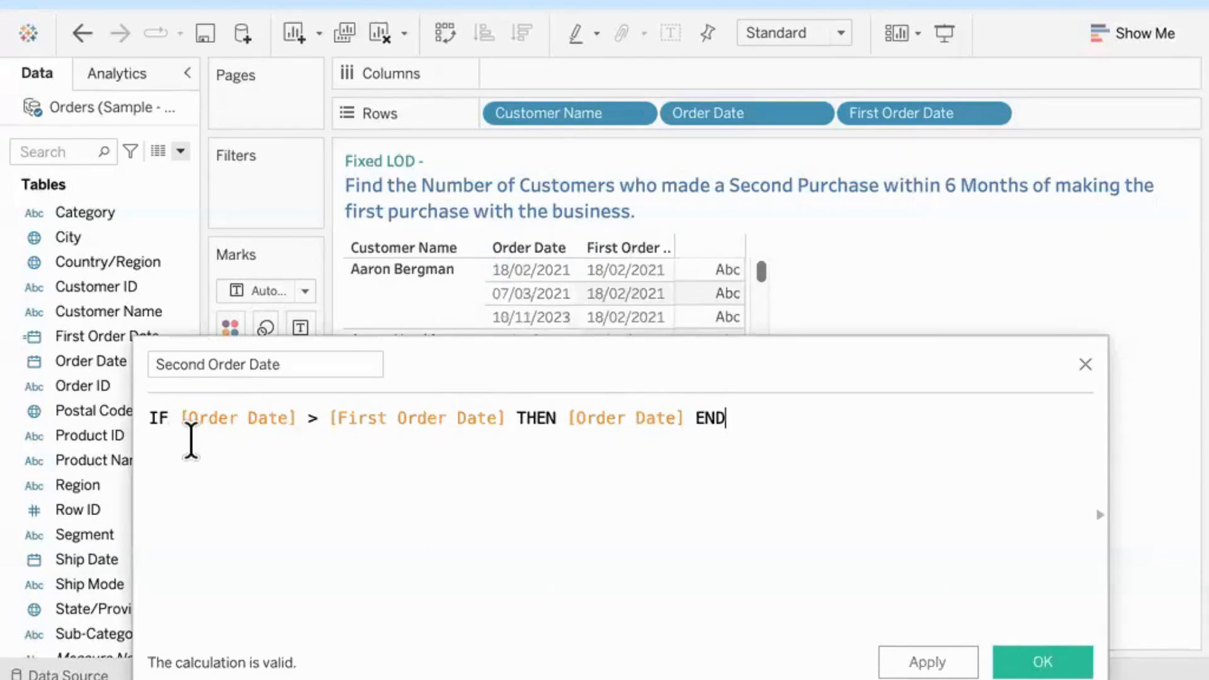
Step: Wrap the whole IF expression in a MIN( ) aggregation
type(")")
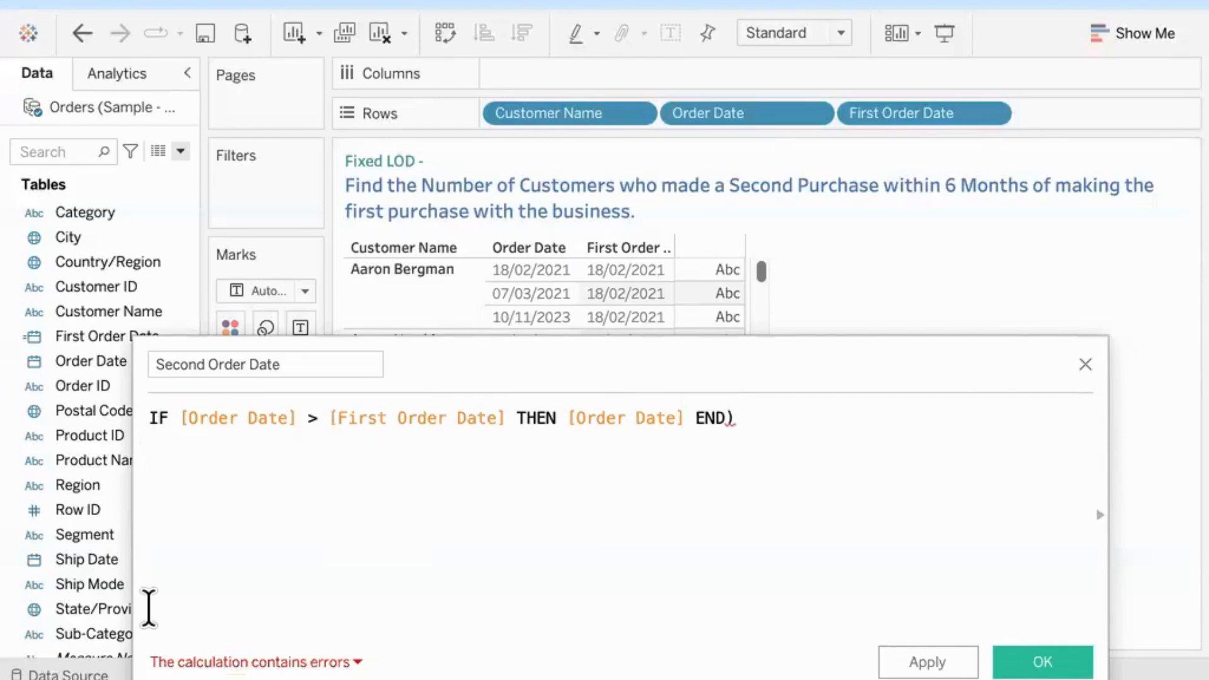
type("(")
type("MIN")
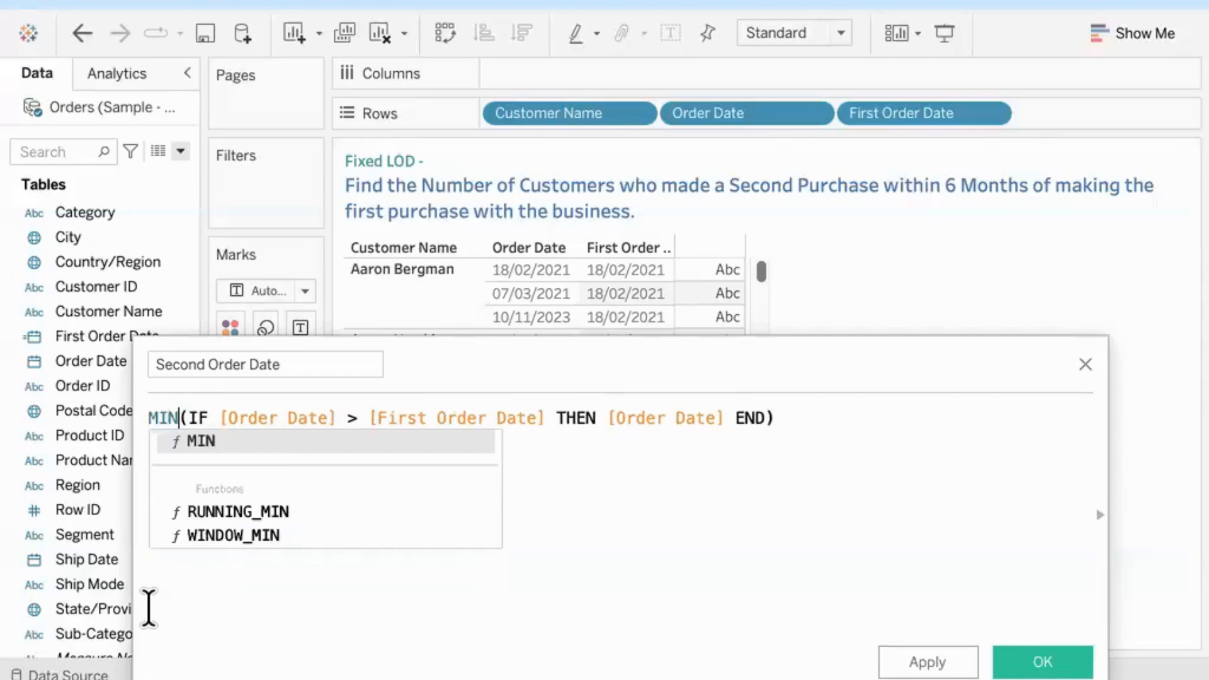
Step: Enclose the MIN expression in { FIXED [Customer Name] : … } and save the Second Order Date field
left_click(290, 638)
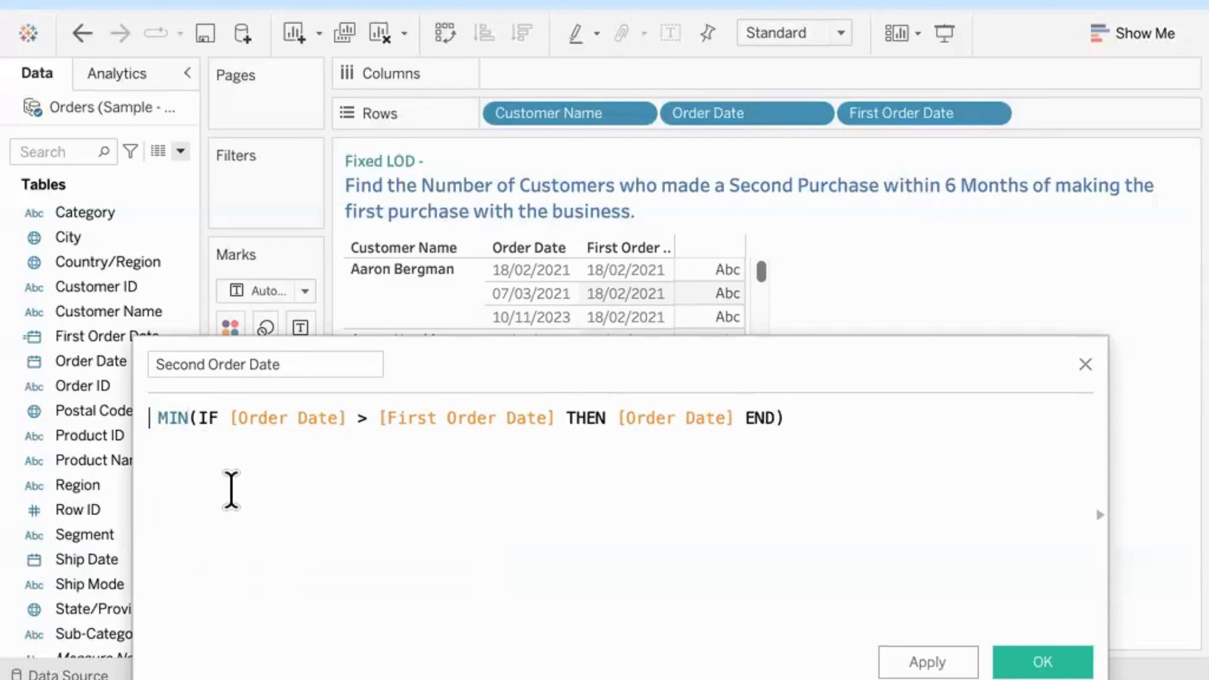
type("fix")
key("Return")
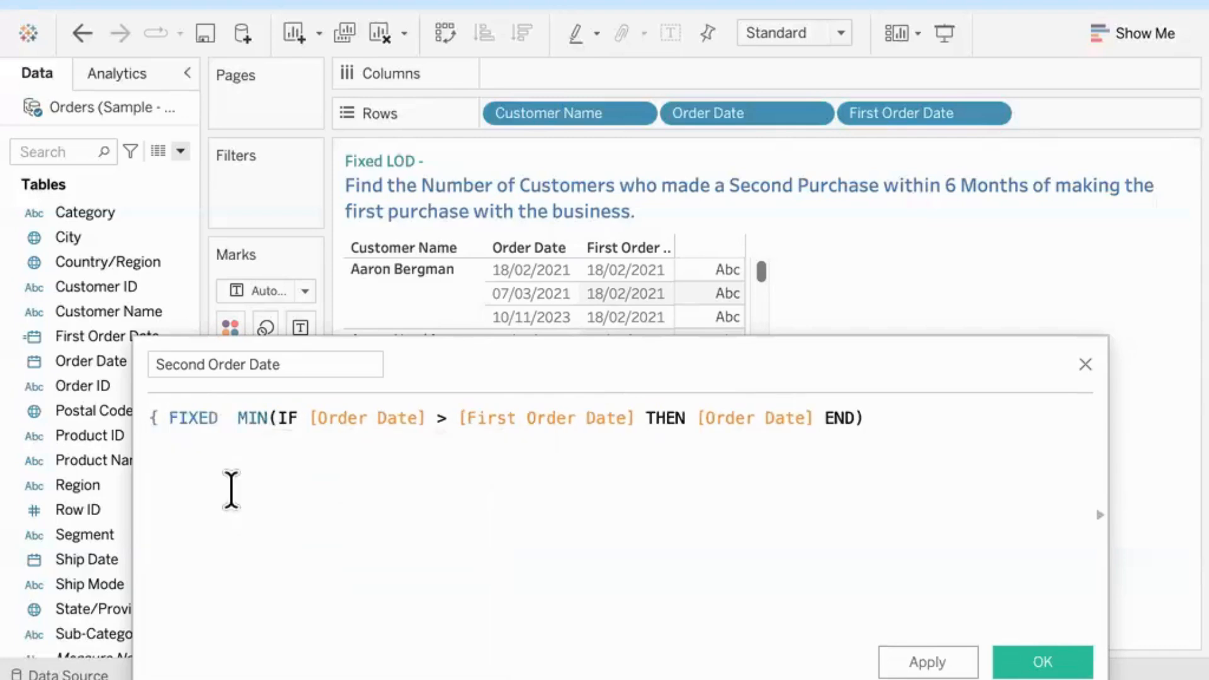
type("cus")
key("Down")
key("Return")
type(":")
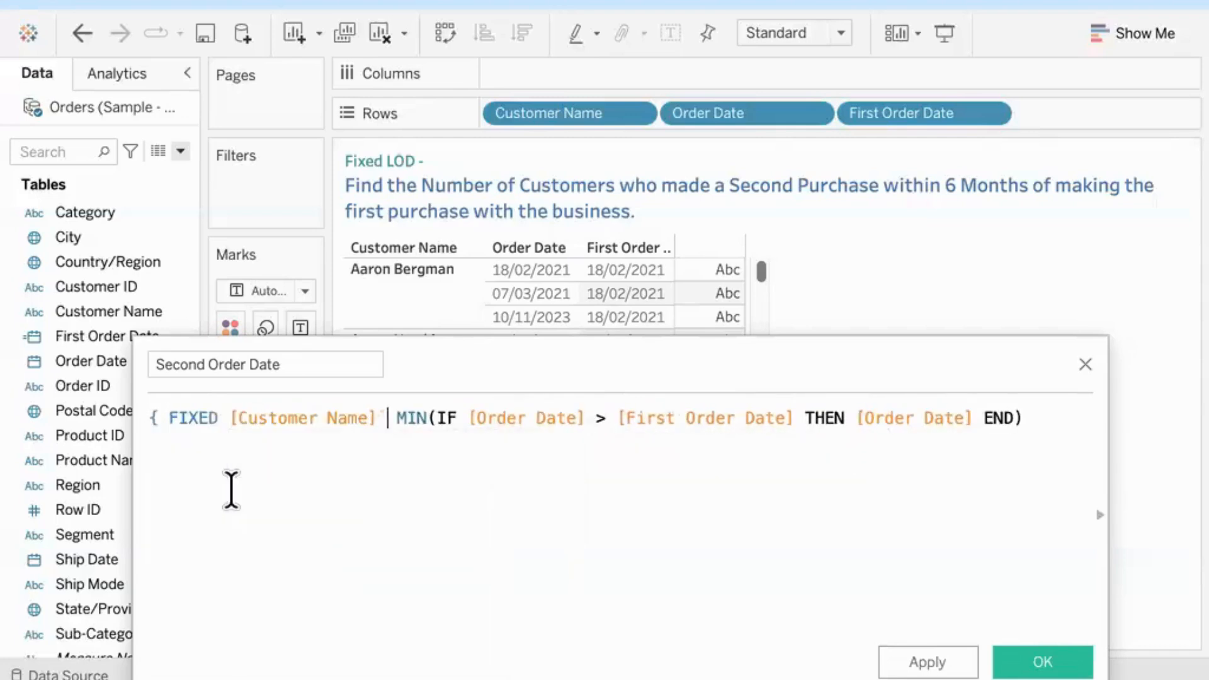
left_click(1050, 417)
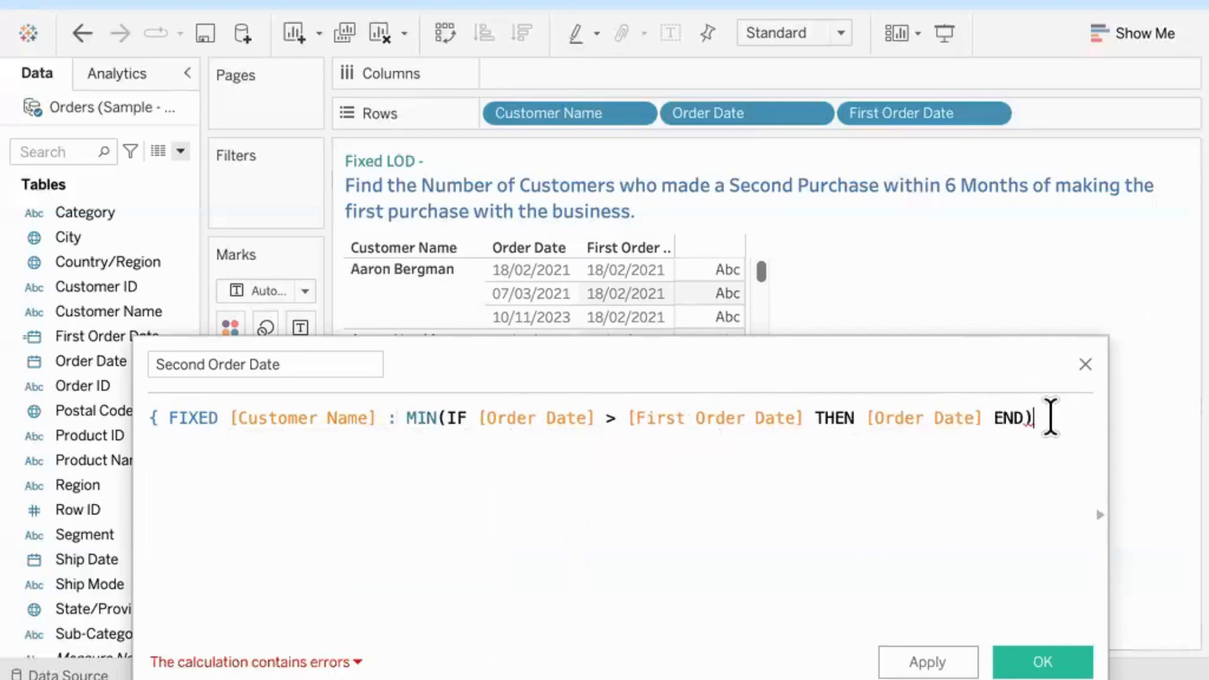
type("}")
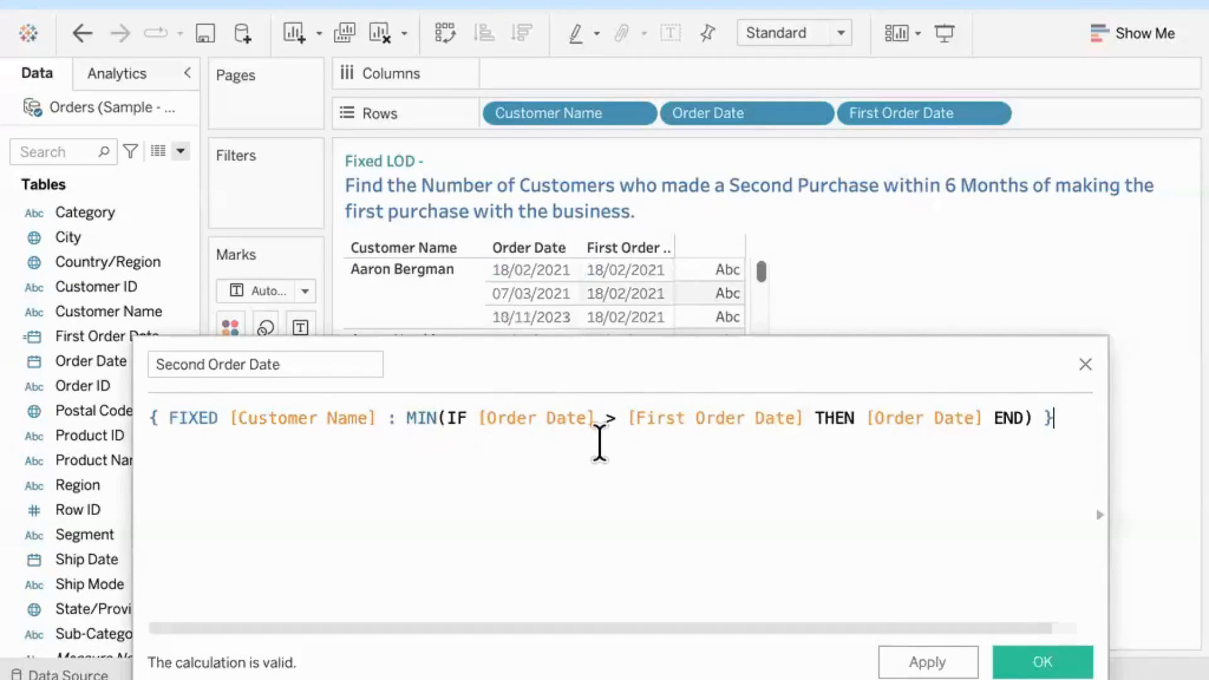
left_click_drag(643, 351, 642, 216)
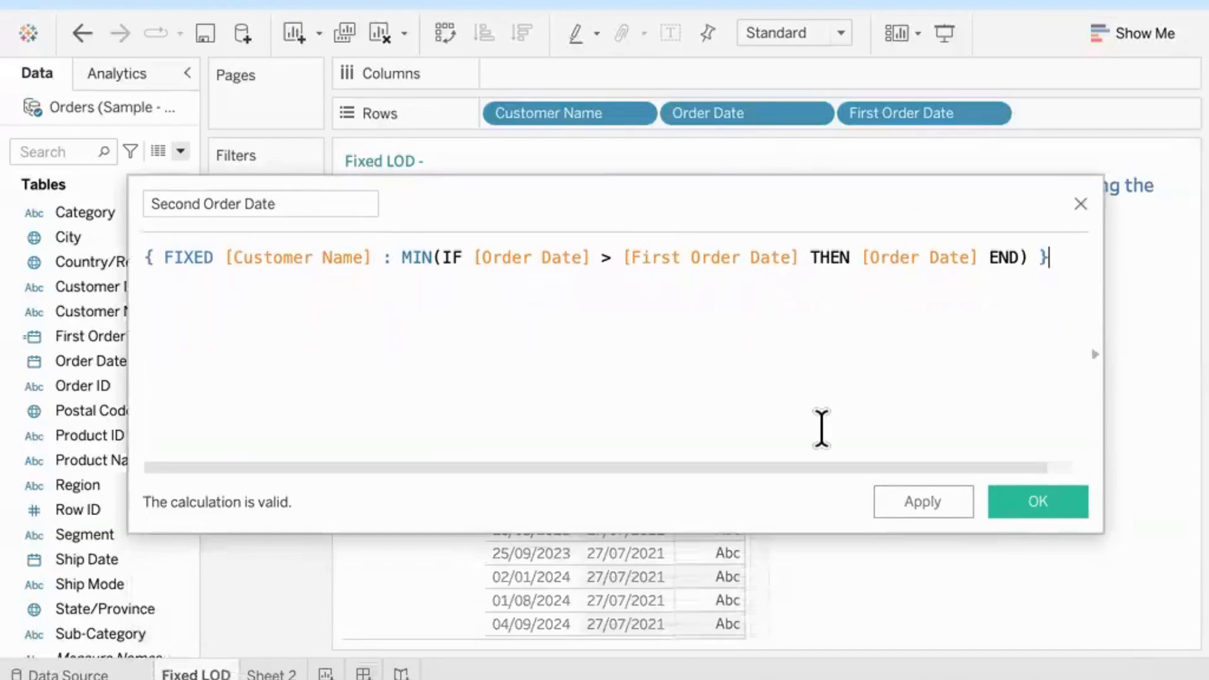
left_click(1039, 520)
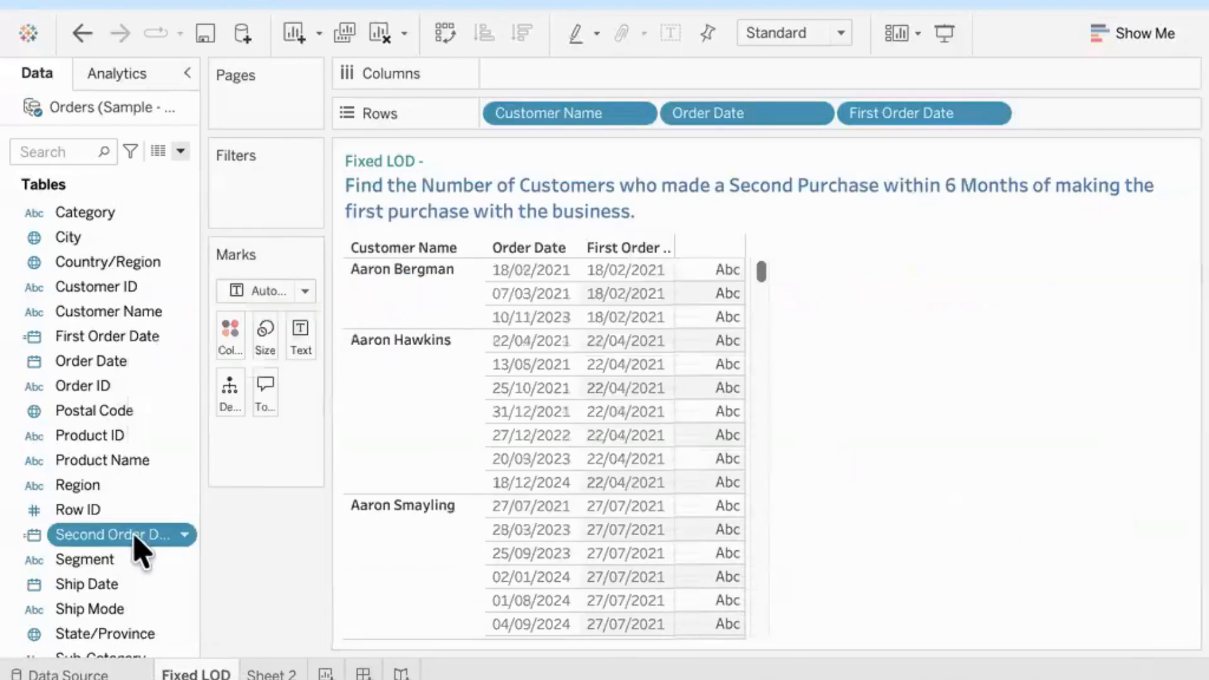
Step: Add Second Order Date to Rows after First Order Date and show it as a discrete exact date
mouse_move(48, 554)
left_mouse_down()
mouse_move(1102, 81)
mouse_move(1096, 130)
mouse_move(1089, 115)
left_mouse_up()
left_click(1153, 120)
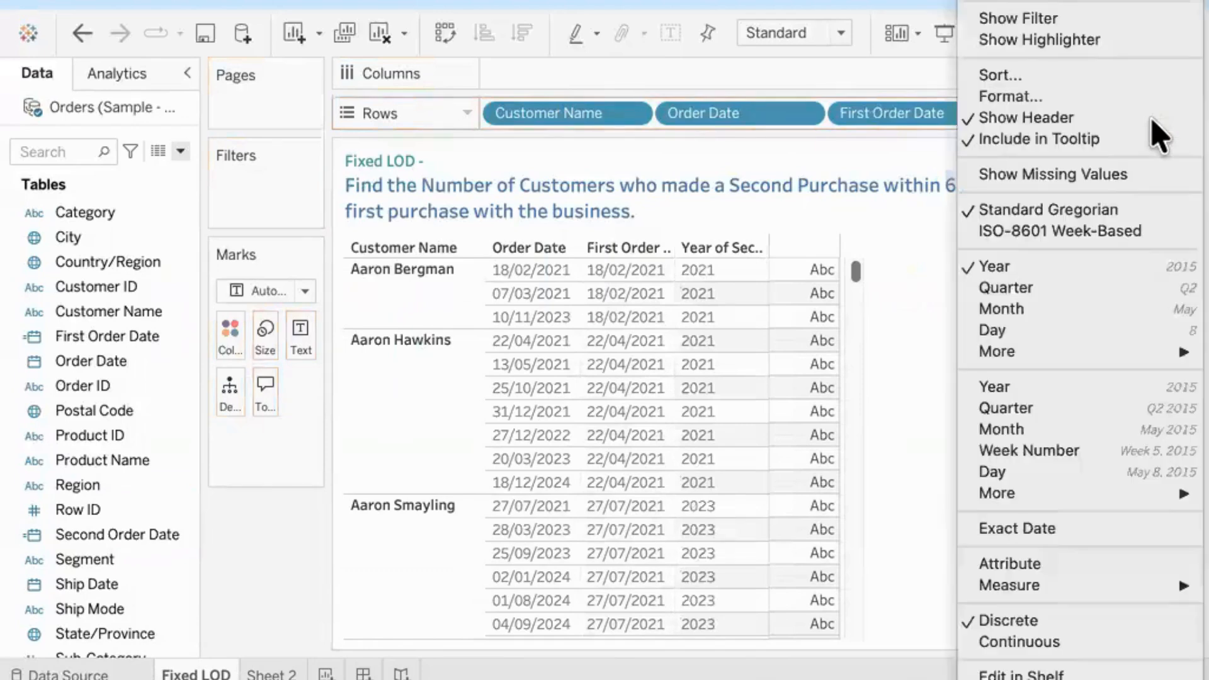
left_click(1015, 532)
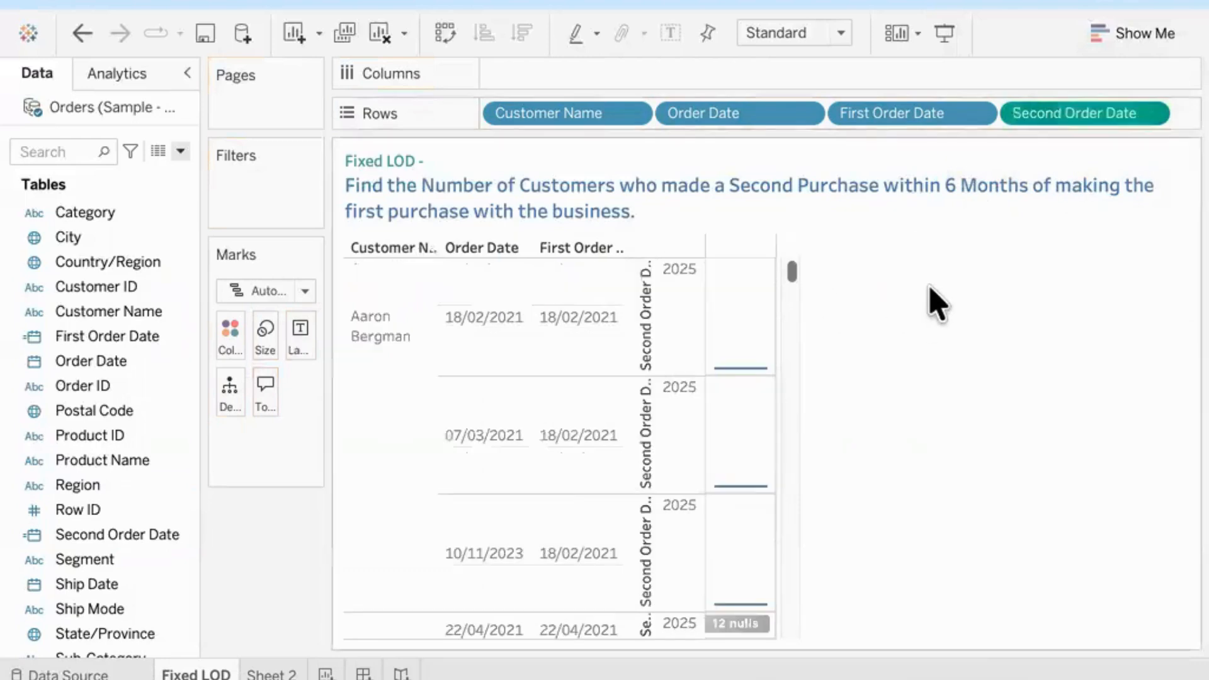
left_click(1152, 115)
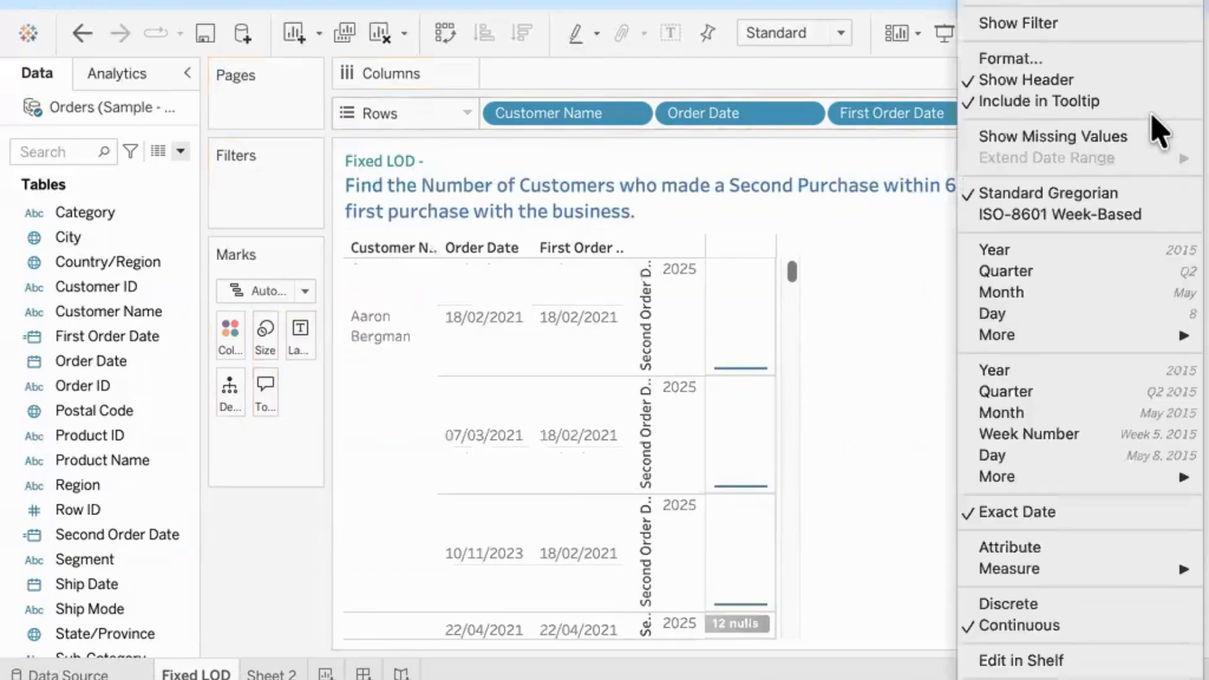
left_click(1012, 605)
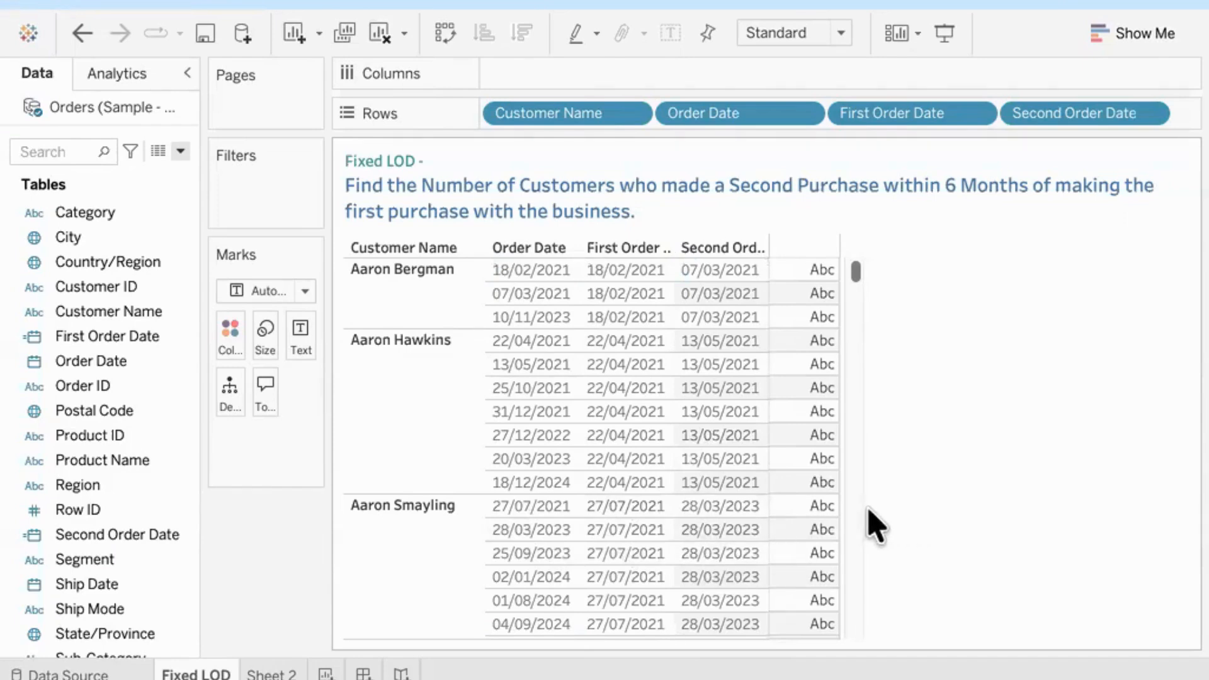
Step: Review the table to compare order dates, first order dates and second order dates across customers
scroll(858, 529, "down", 5)
scroll(855, 515, "down", 10)
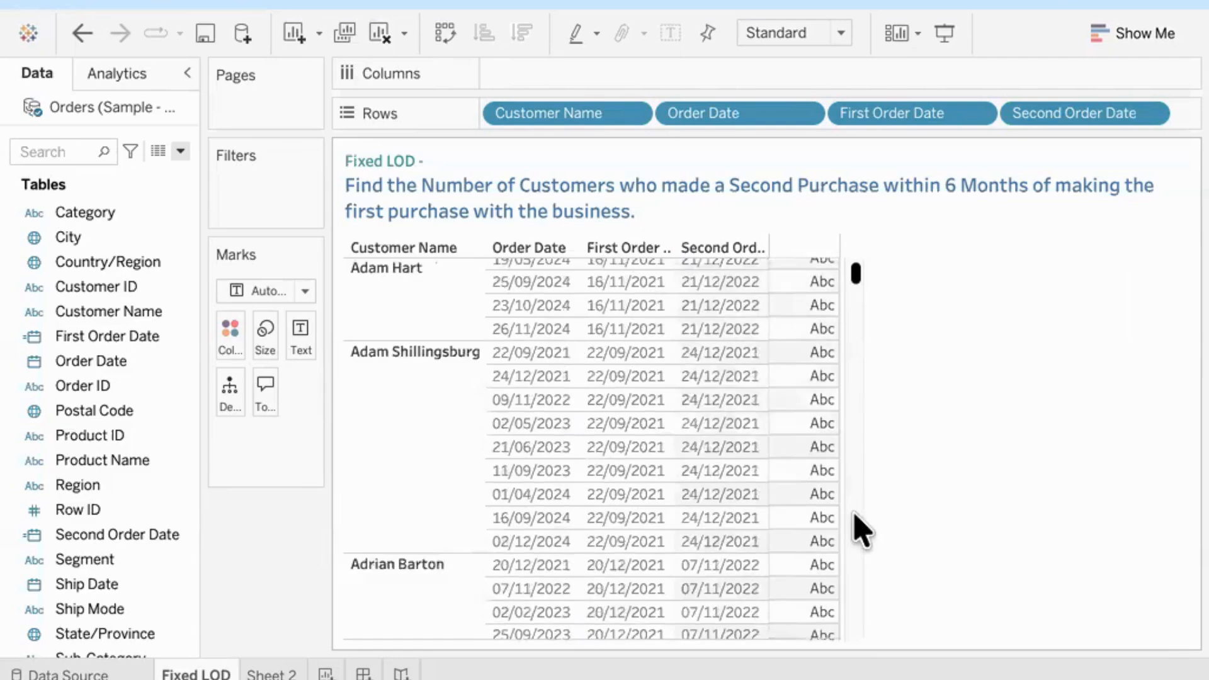
scroll(860, 531, "down", 15)
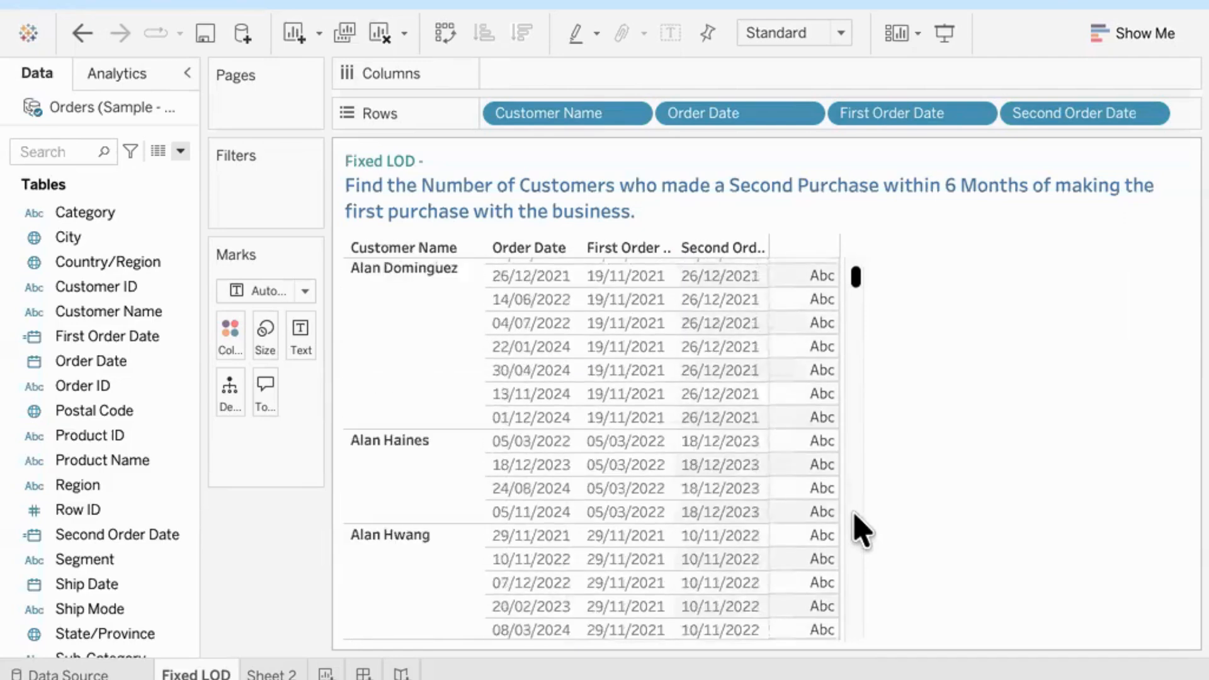
scroll(861, 531, "down", 5)
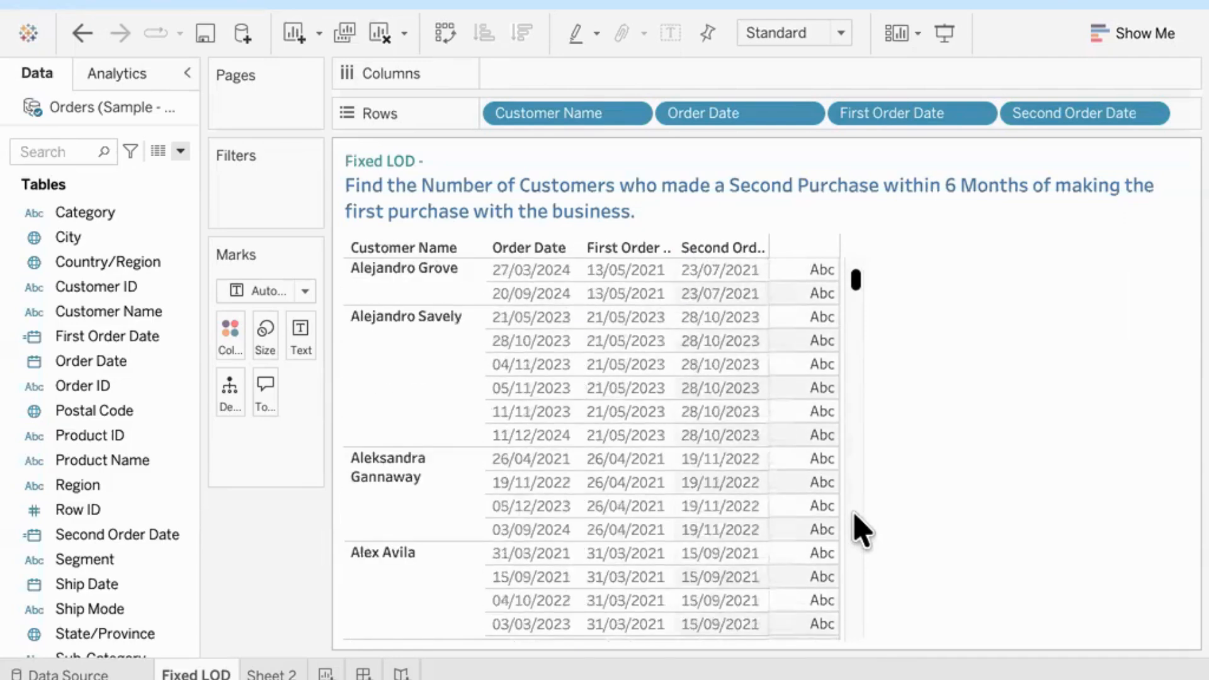
scroll(861, 531, "down", 12)
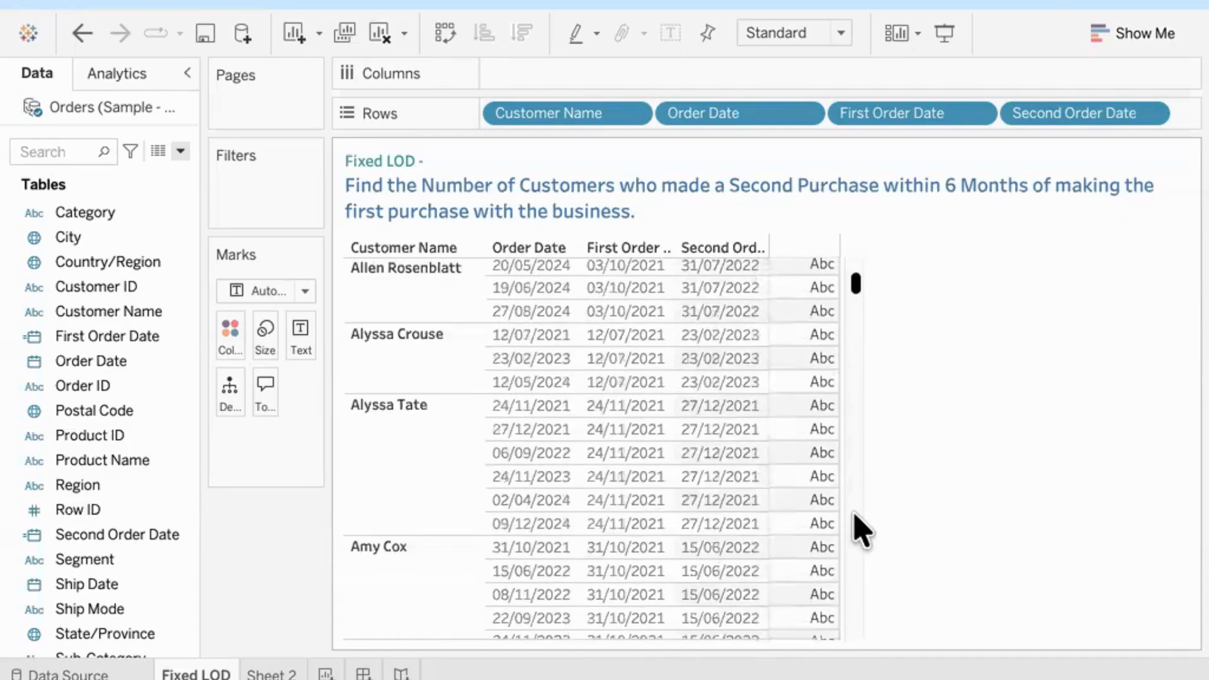
scroll(860, 531, "down", 10)
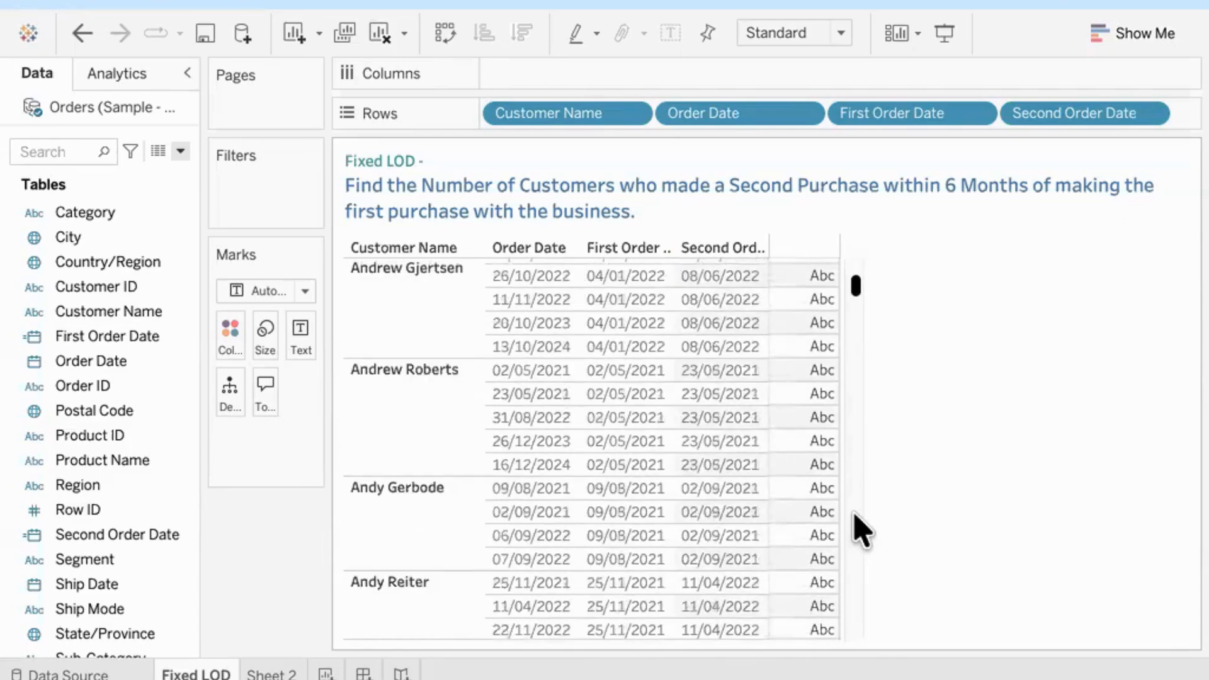
scroll(860, 531, "down", 5)
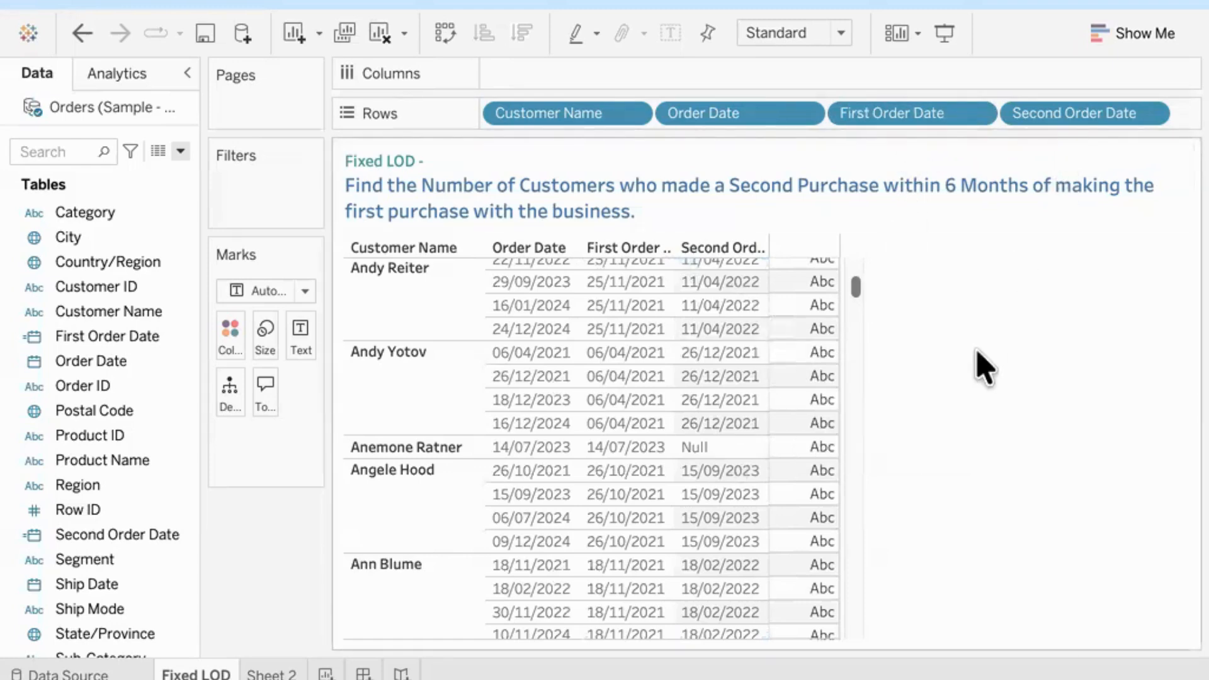
Step: Create a calculated field named Months to Second Purchase, narrowing and repositioning its editor below the sheet title
left_click(180, 152)
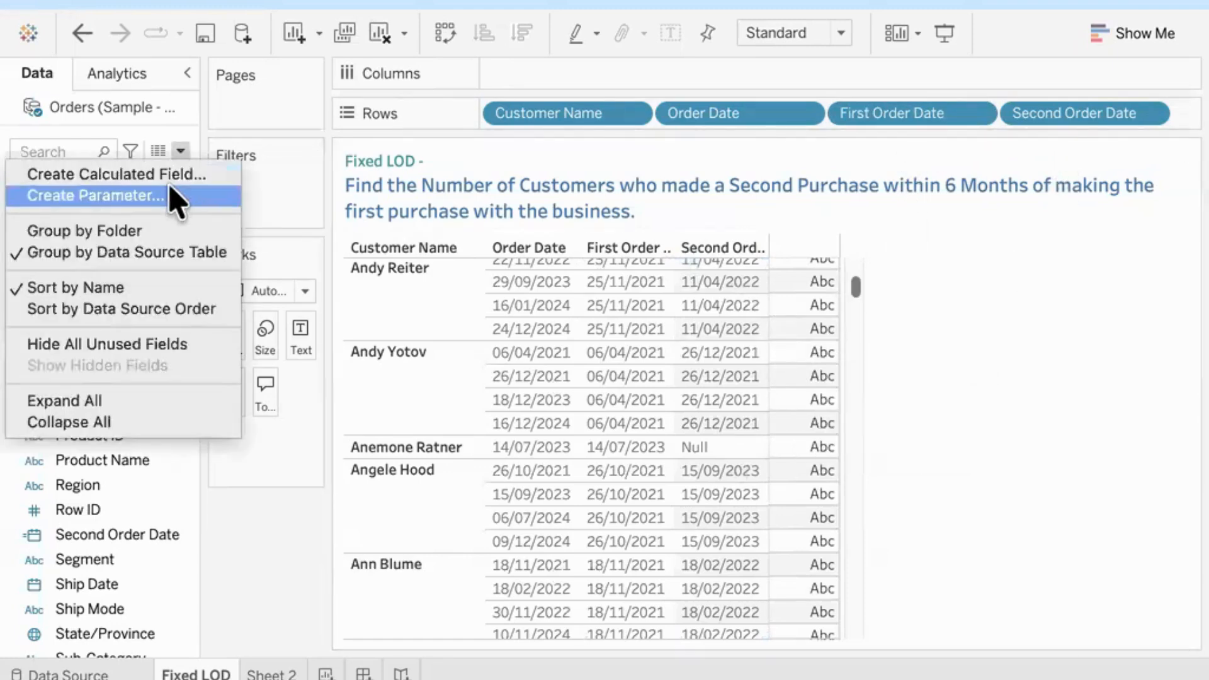
left_click(171, 179)
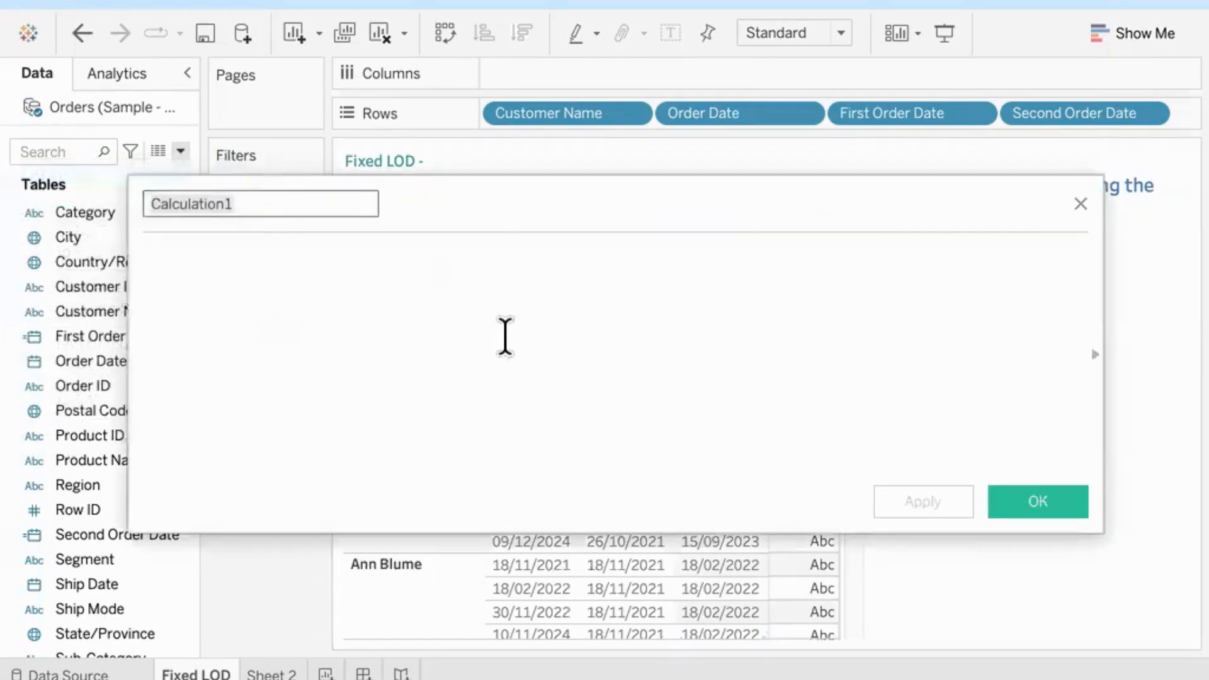
left_click_drag(128, 336, 472, 370)
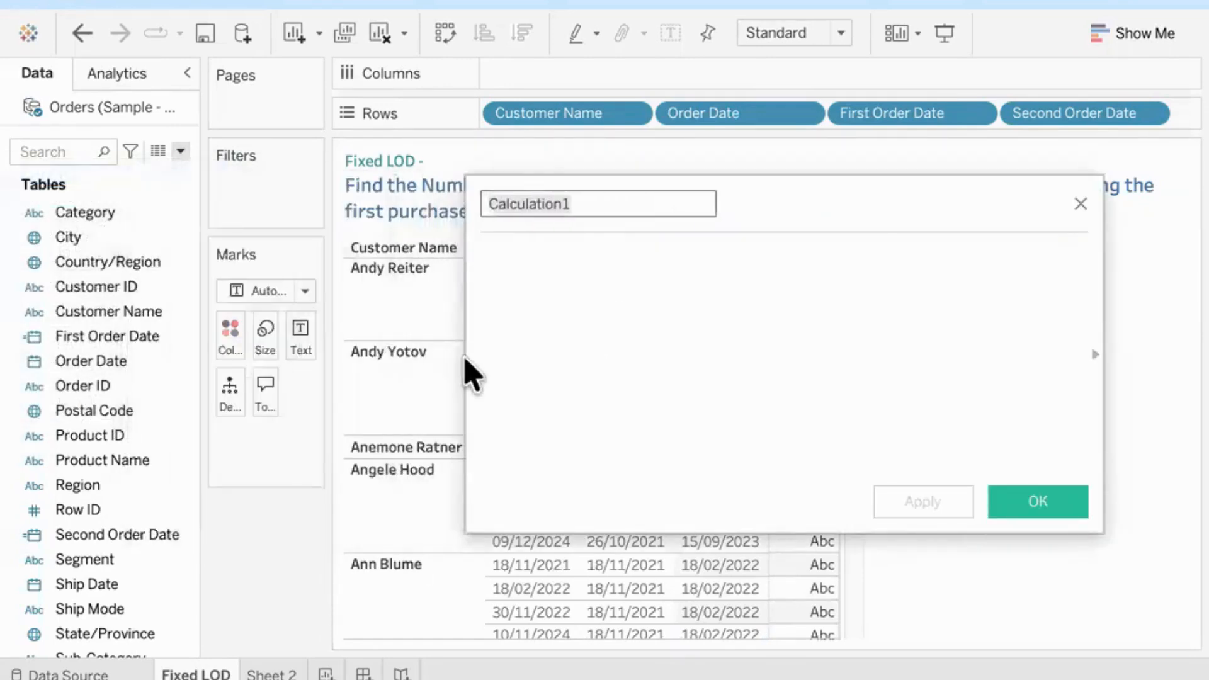
left_click_drag(844, 202, 818, 247)
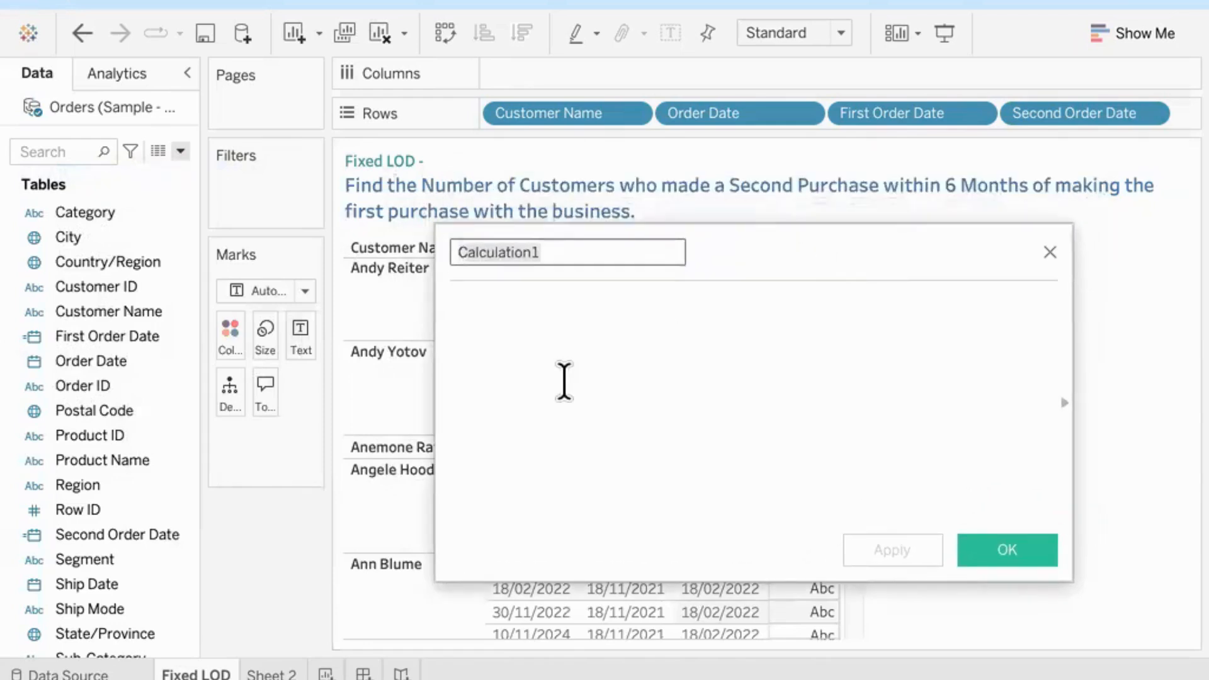
type("Months to Second Purchase")
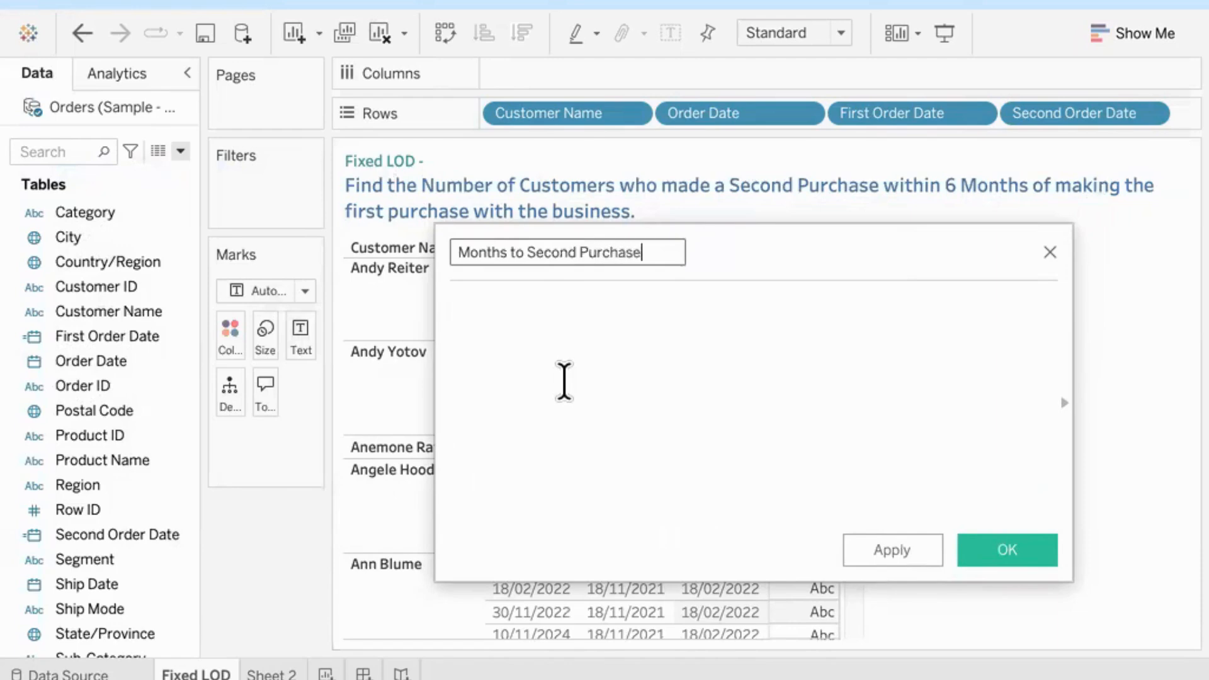
Step: Begin the Months to Second Purchase formula with the DATEDIFF function, using 'month' as the date part
left_click(564, 382)
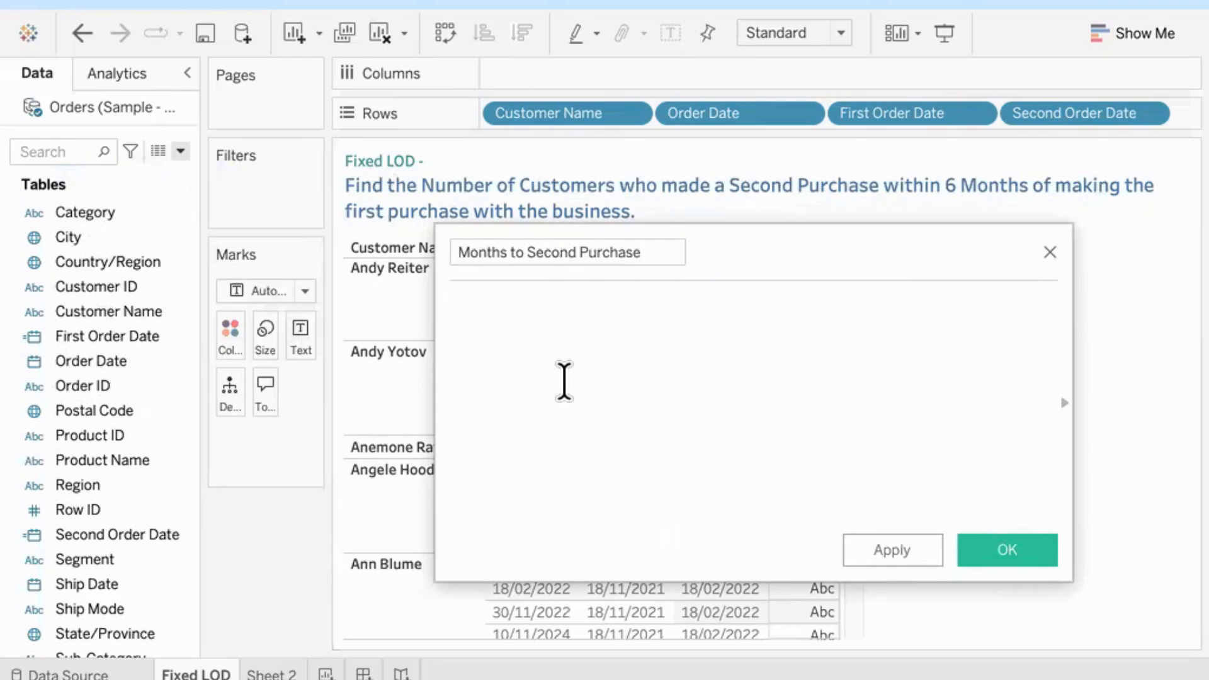
type("date")
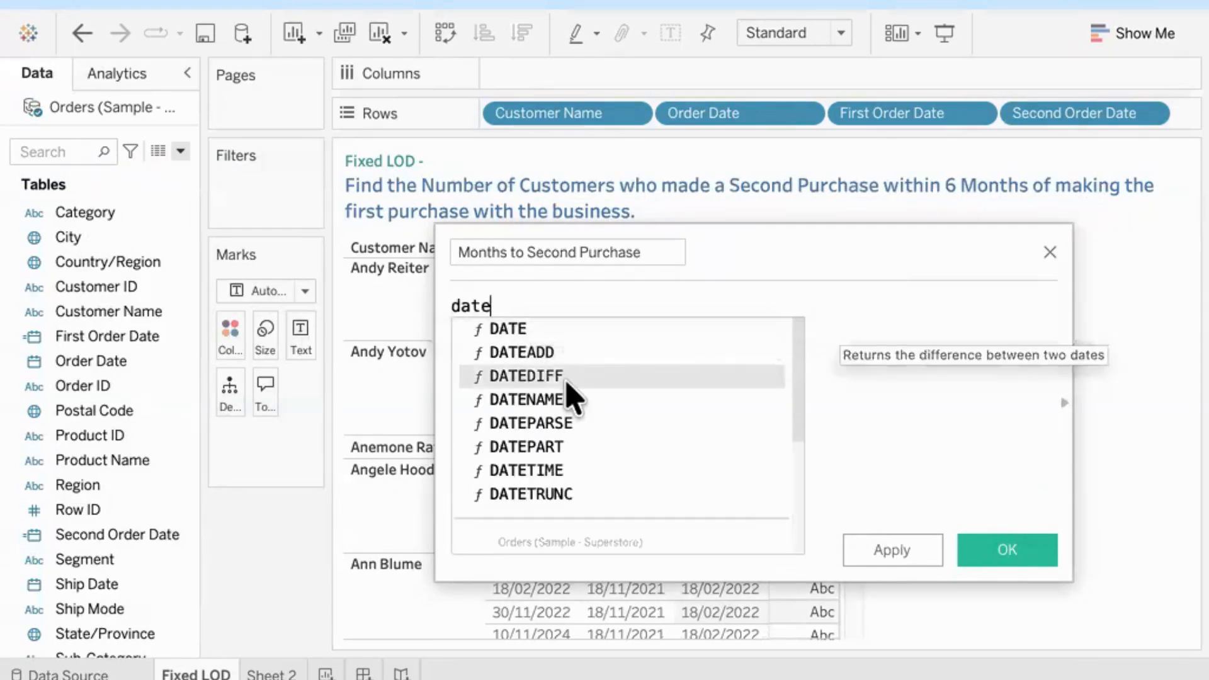
double_click(566, 377)
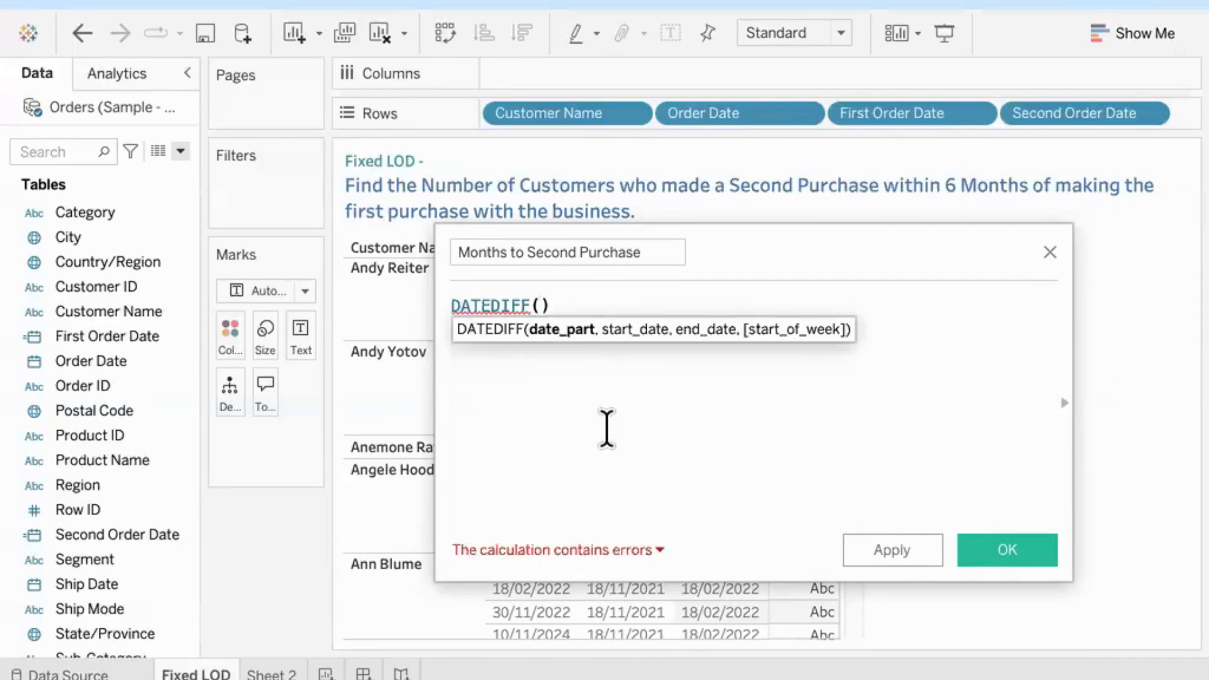
type("'month")
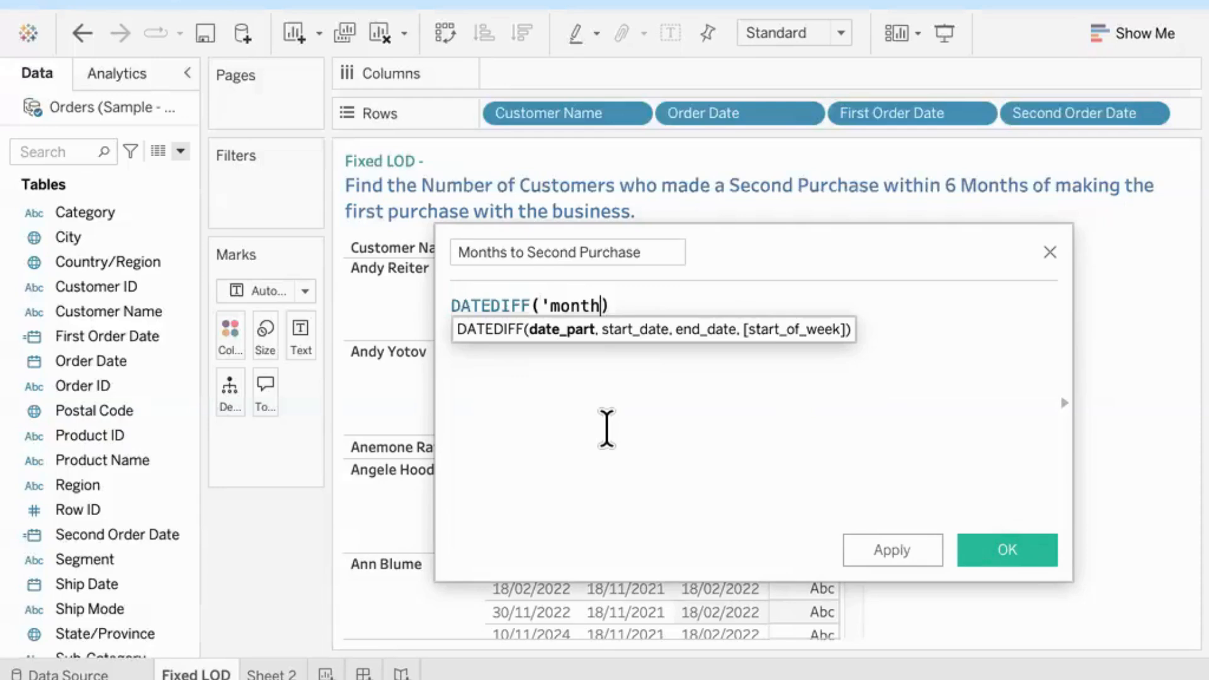
type("',fi")
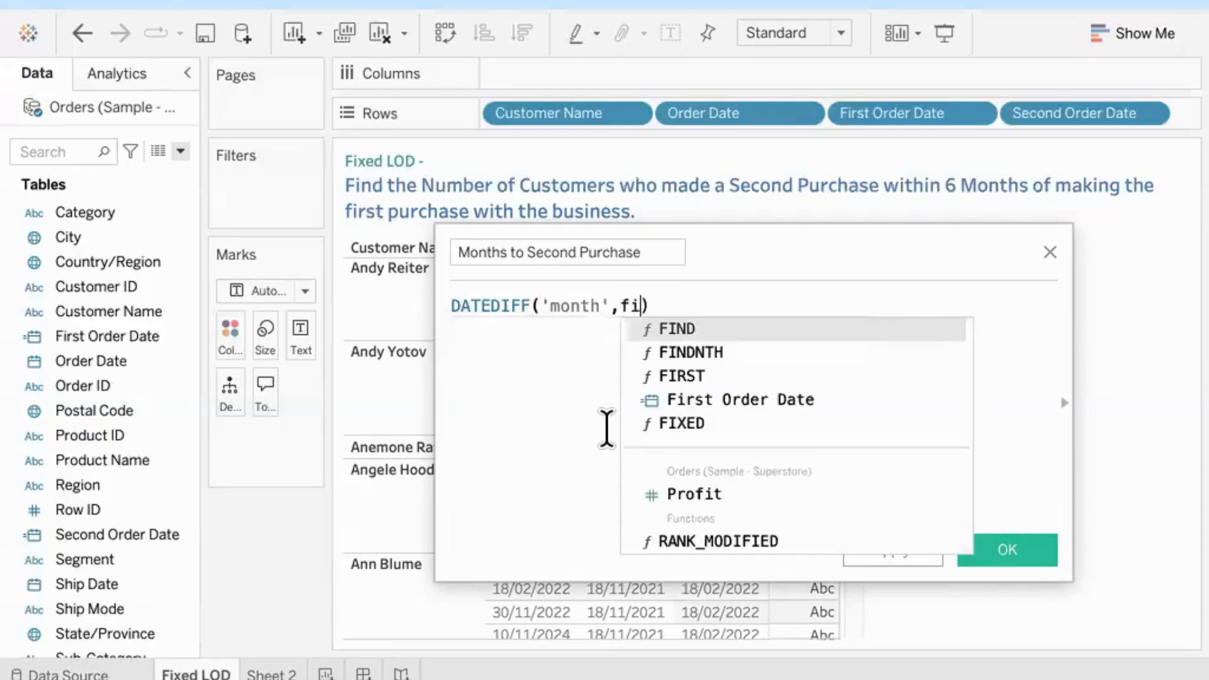
Step: Complete DATEDIFF with [First Order Date] as start date and [Second Order Date] as end date, and save the field
key("Down")
key("Down")
key("Down")
key("Return")
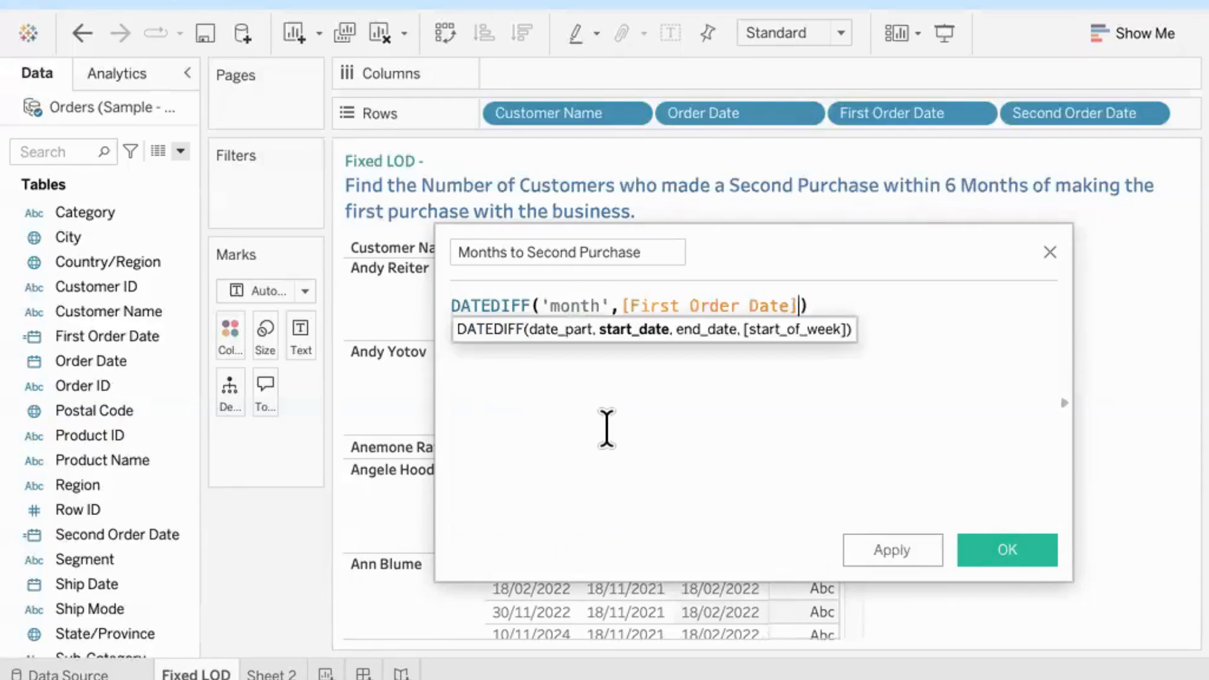
type(",se")
key("Return")
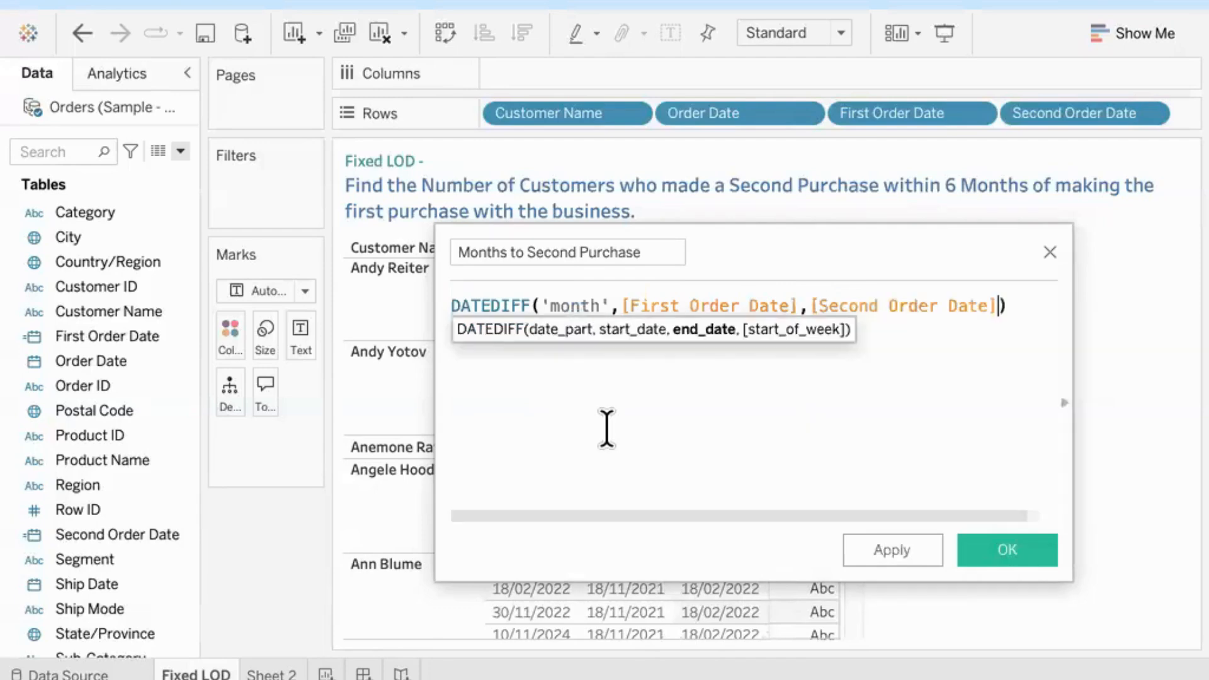
type(")")
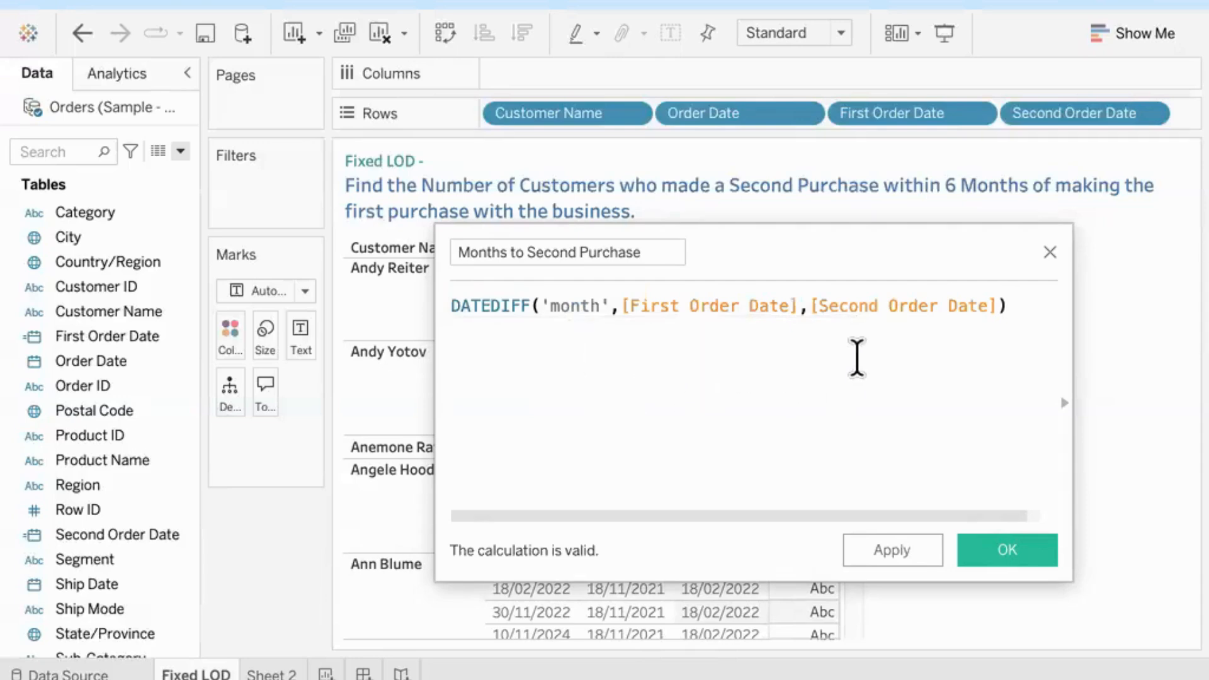
left_click(1007, 551)
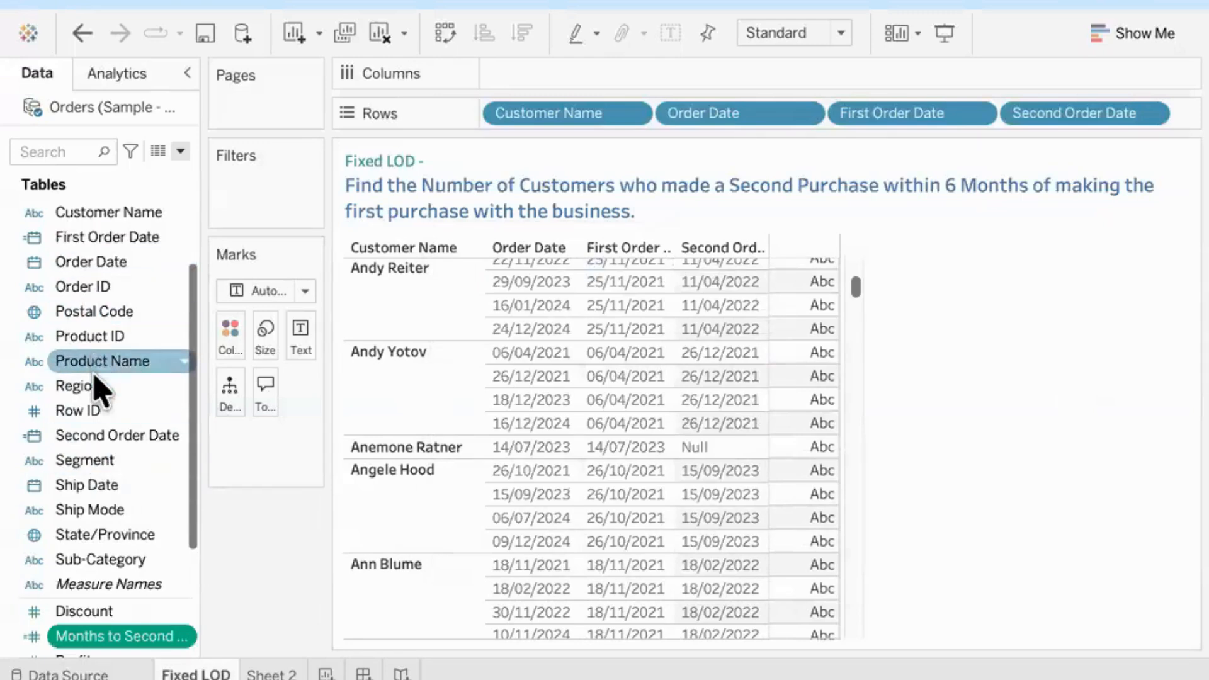
Step: Display Months to Second Purchase as the text values in the customer table
scroll(97, 386, "down", 3)
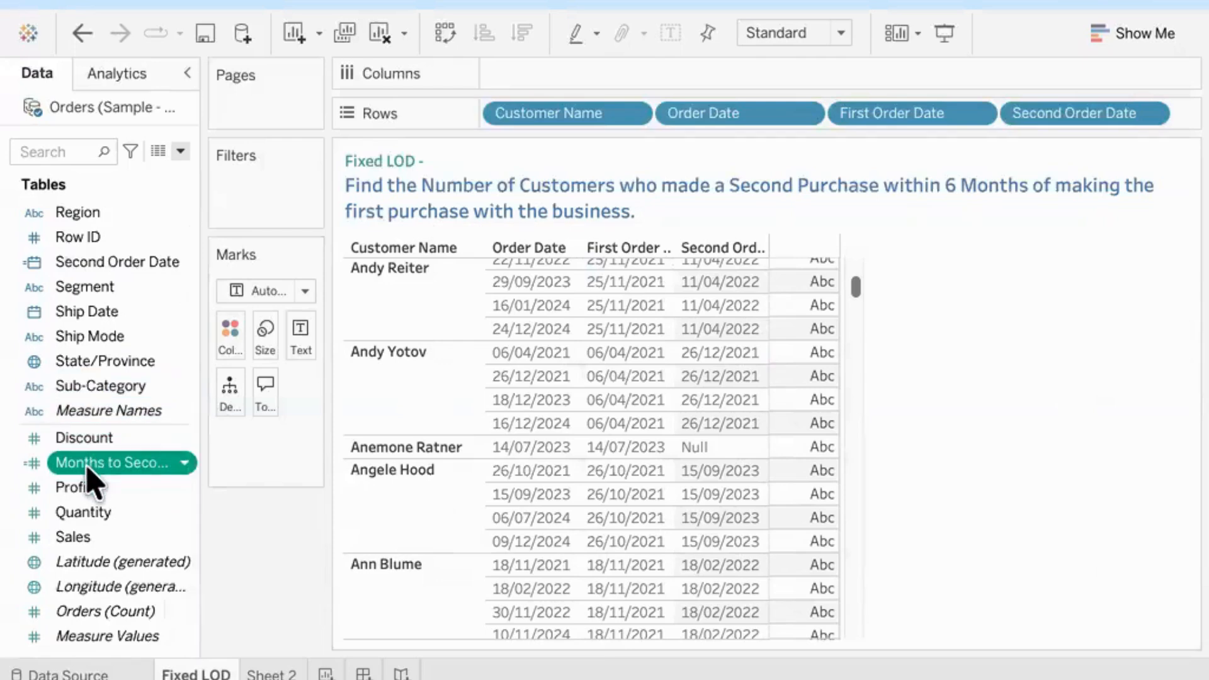
left_click_drag(91, 464, 301, 343)
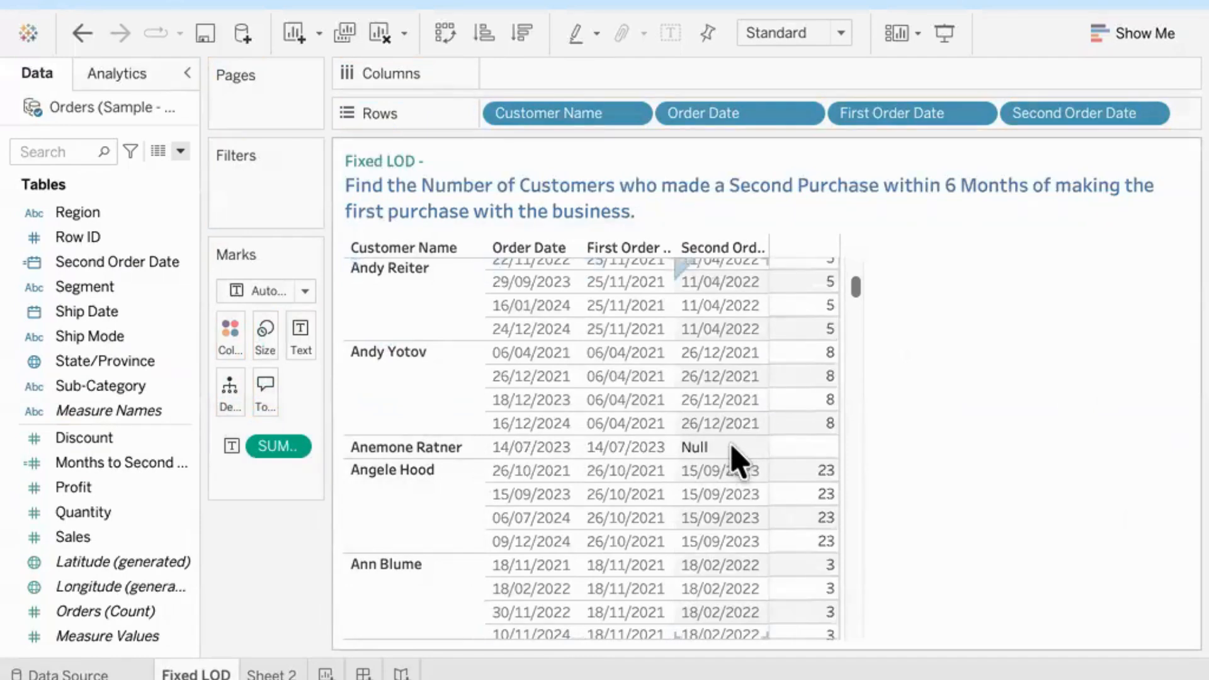
Step: Check the Months to Second Purchase values against the first and second order dates for several customers
mouse_move(789, 444)
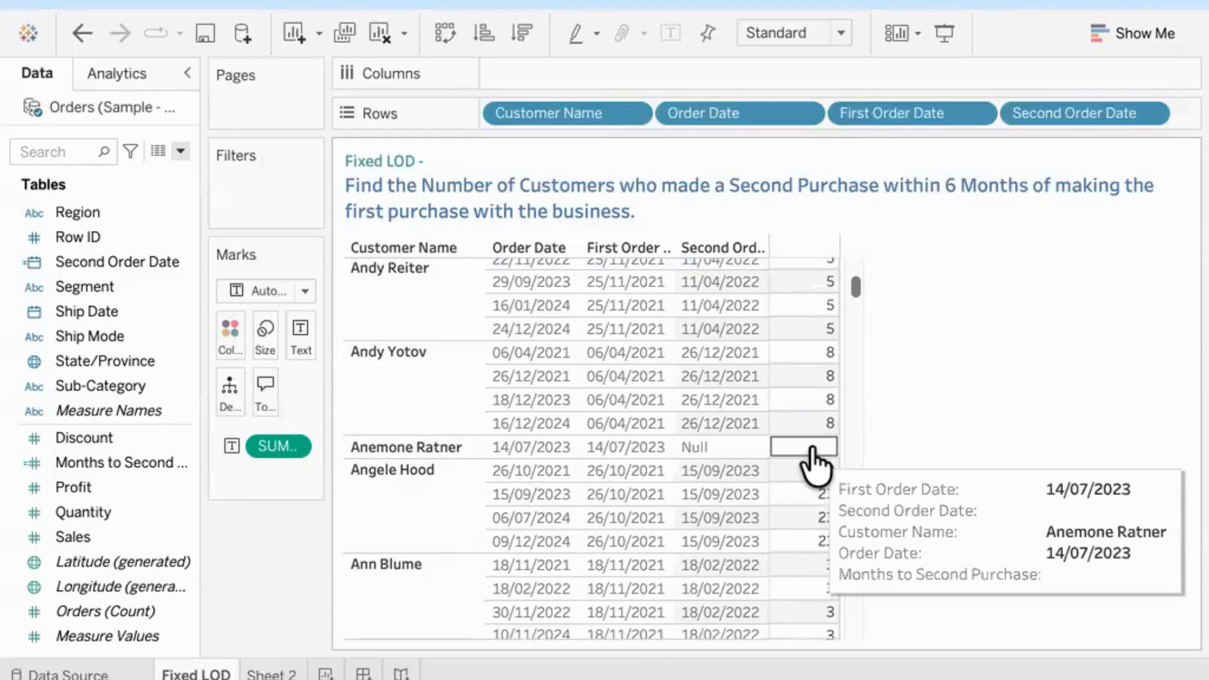
mouse_move(812, 378)
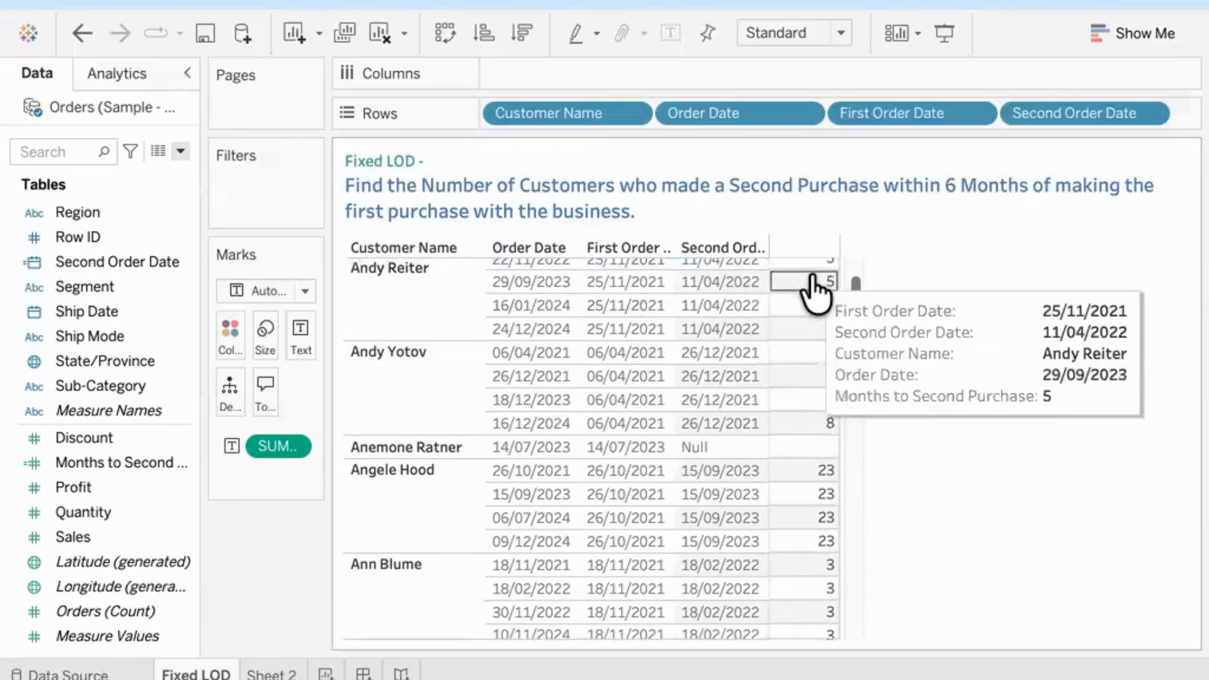
mouse_move(820, 301)
mouse_move(813, 494)
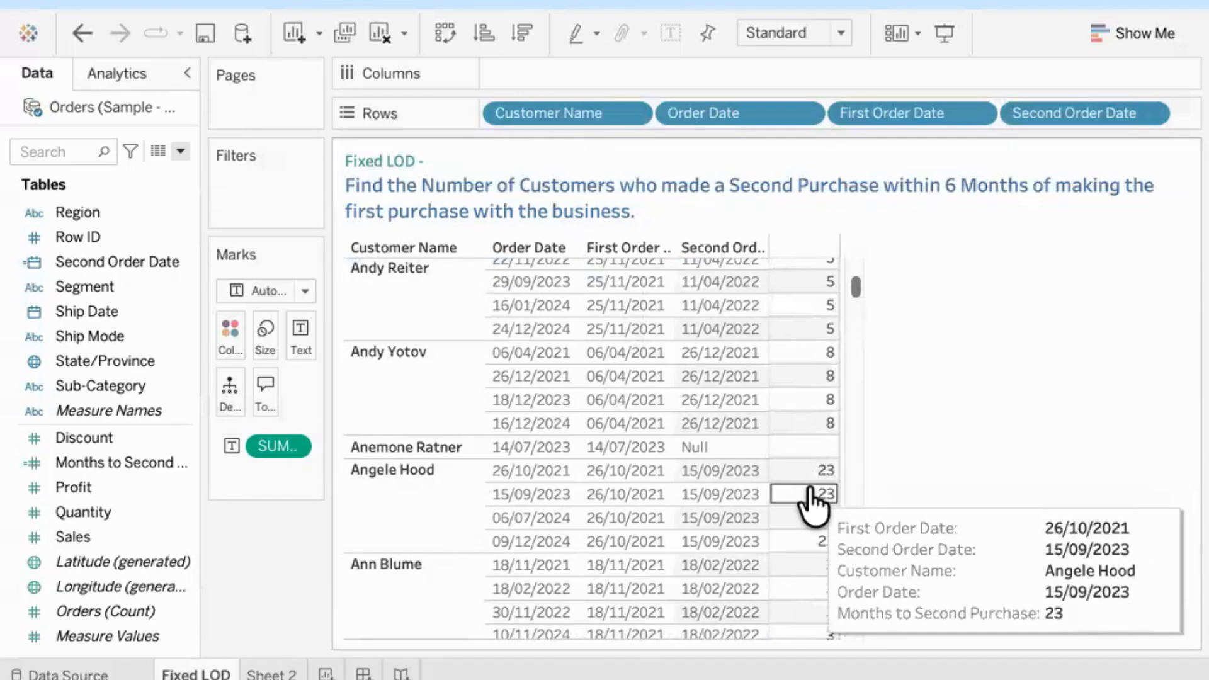
mouse_move(806, 574)
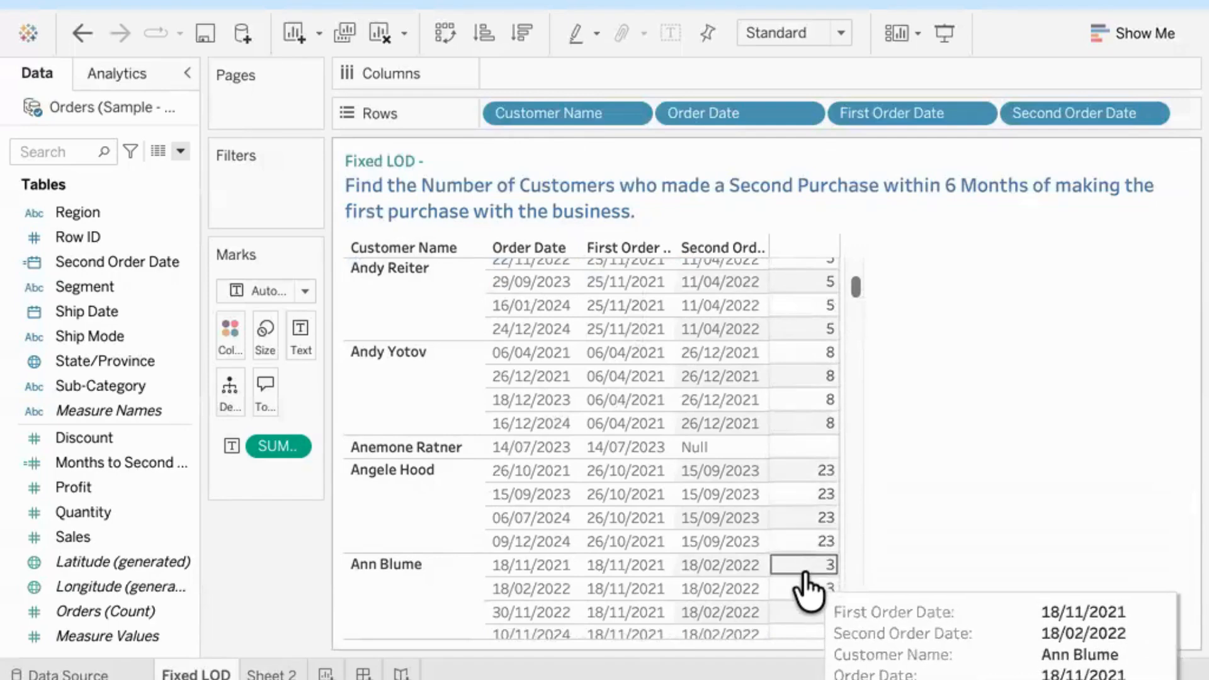
scroll(808, 589, "up", 1)
scroll(808, 592, "up", 1)
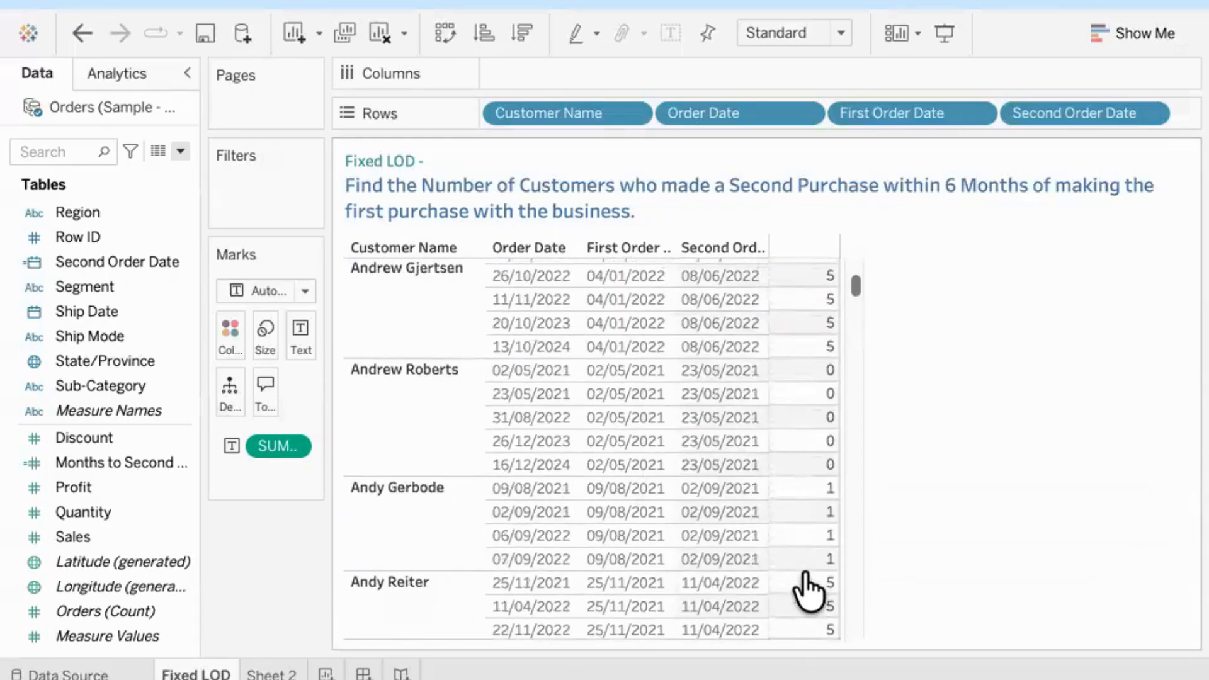
mouse_move(808, 421)
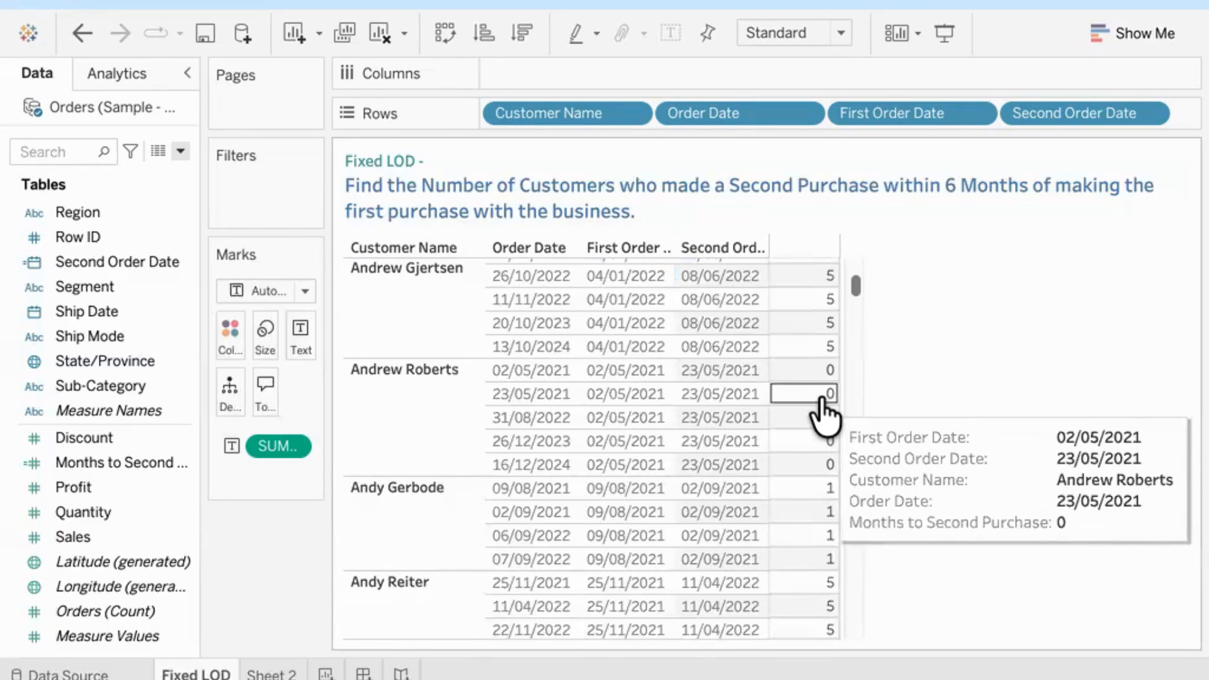
mouse_move(812, 520)
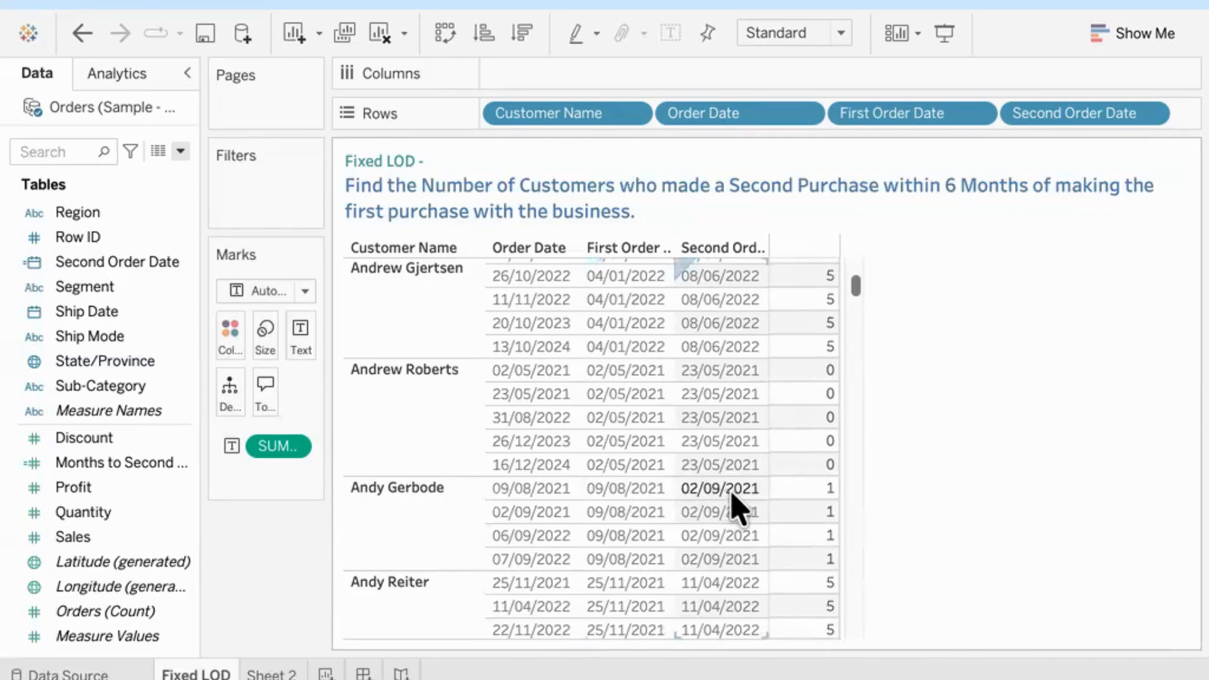
mouse_move(791, 498)
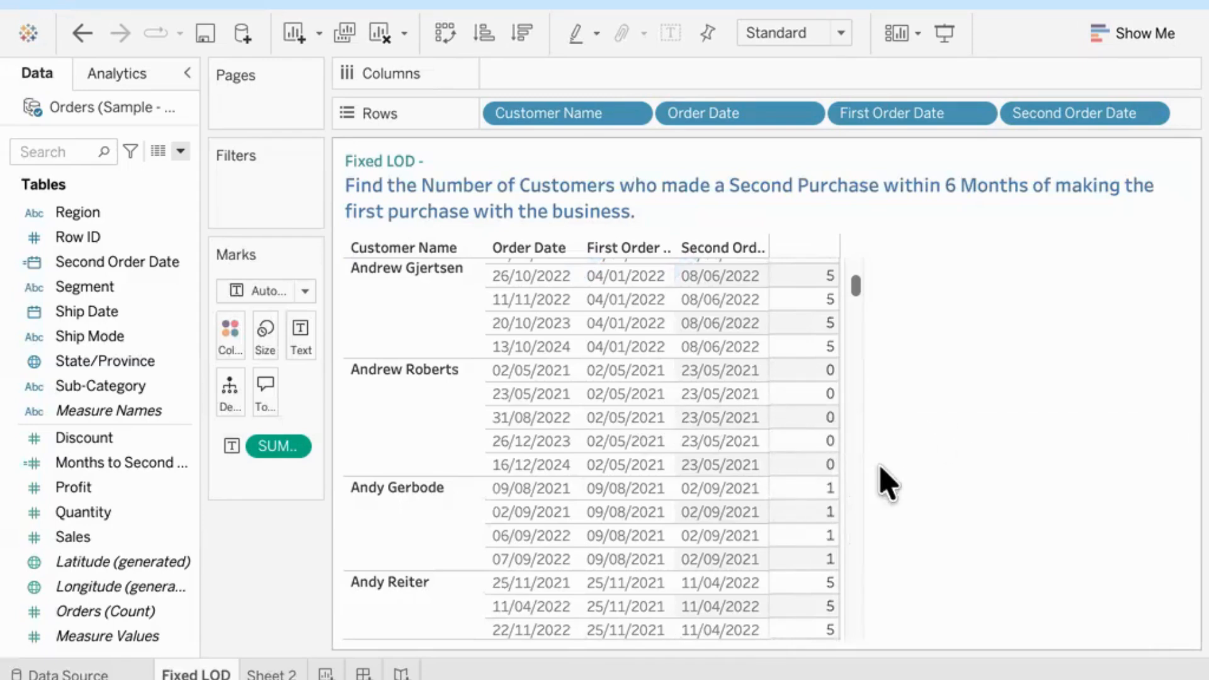
scroll(837, 526, "down", 5)
scroll(833, 512, "down", 1)
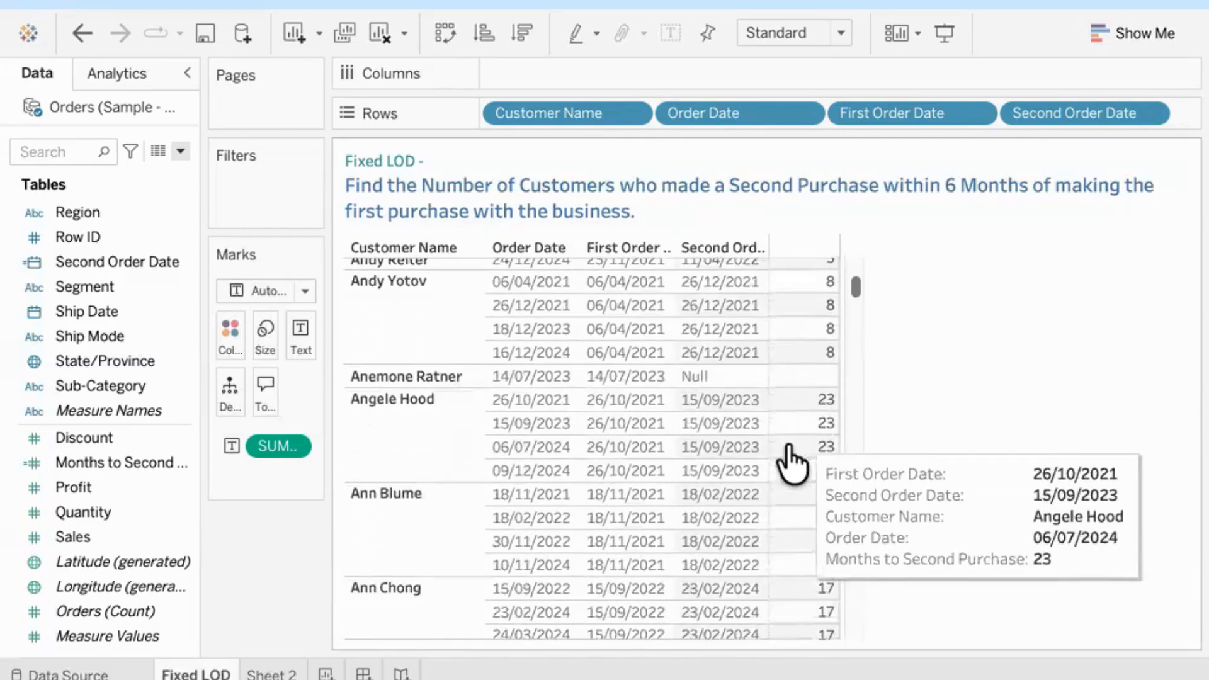
Step: Check the blank month difference for a customer without a second order, and review the segmentation plan on Sheet 2
mouse_move(809, 381)
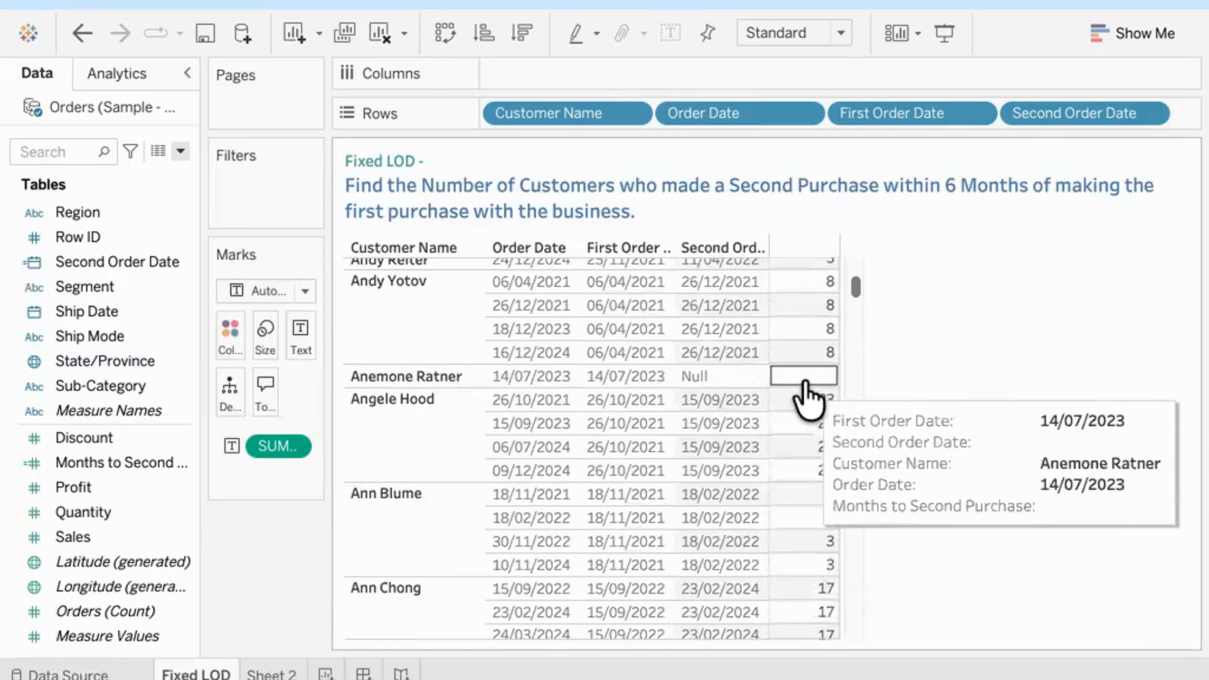
left_click(267, 669)
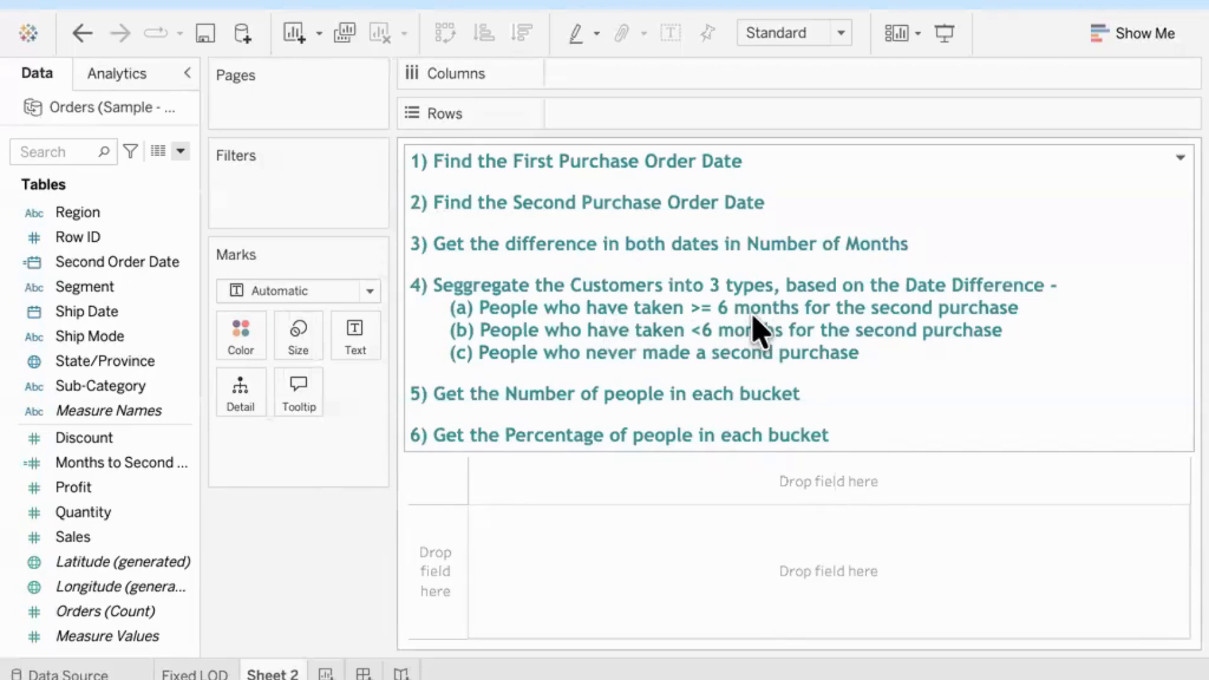
left_click(182, 671)
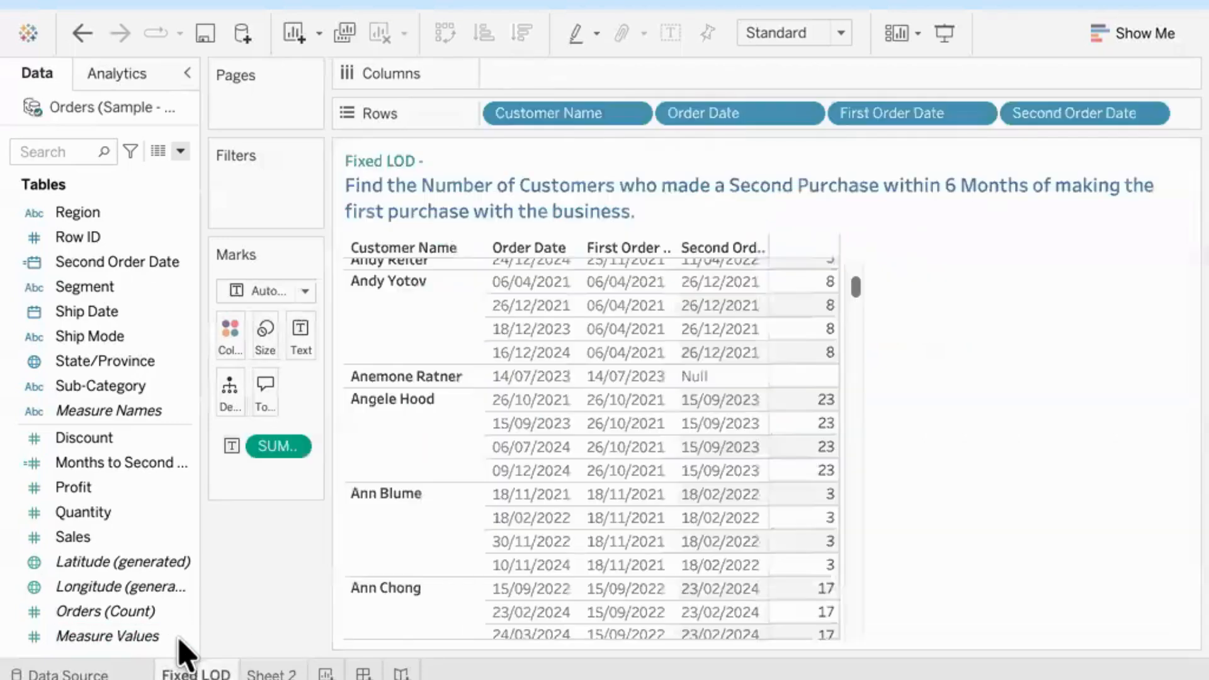
Step: Create a calculated field named Customer Segments from the Fixed LOD sheet
left_click(180, 152)
left_click(165, 173)
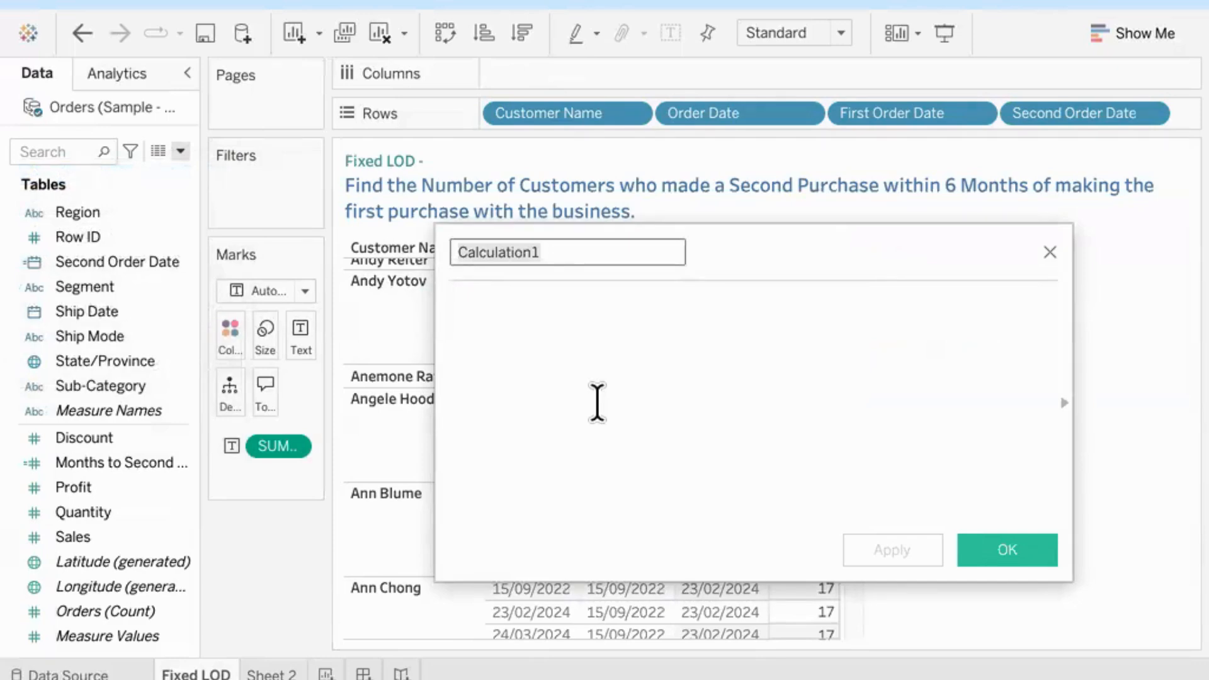
type("Customer S")
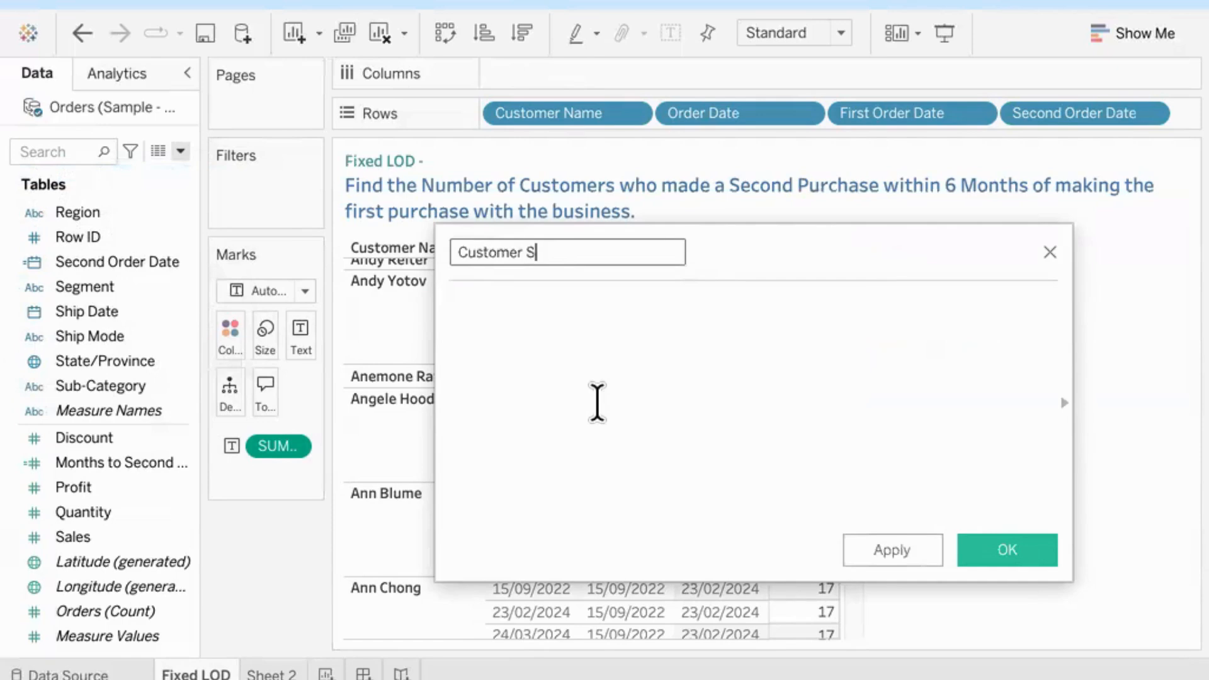
type("egments")
key("Tab")
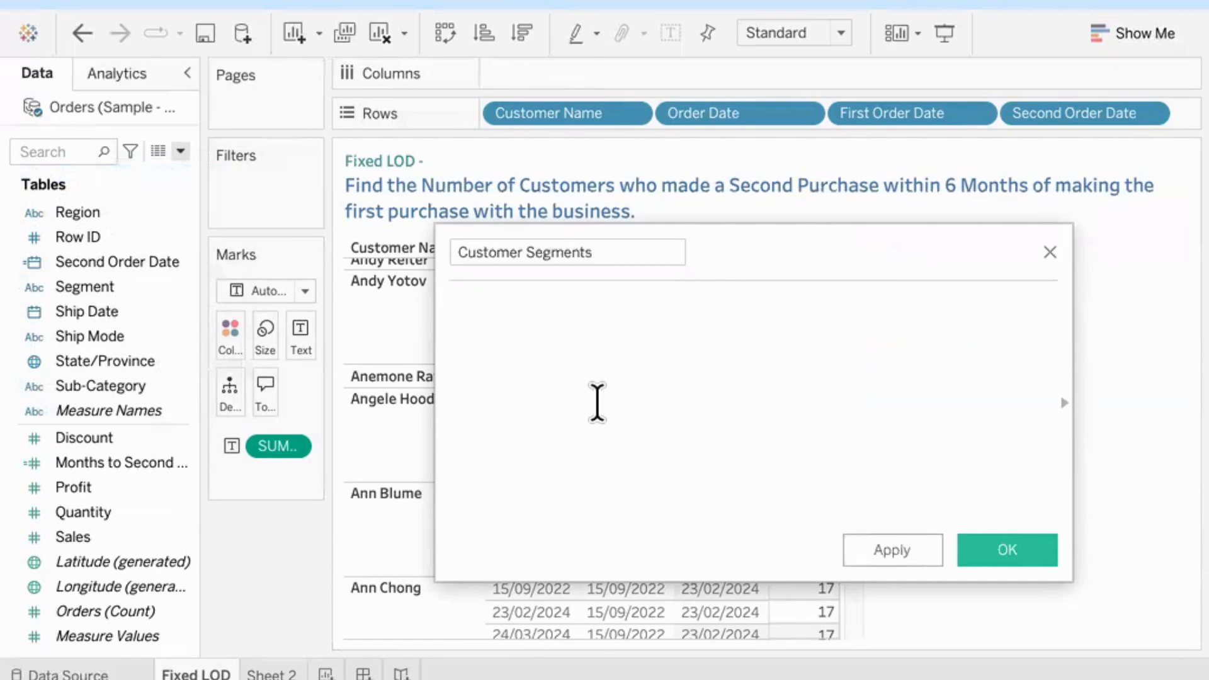
Step: Begin the Customer Segments formula with the condition IF [Months to Second Purchase] >= 6
type("if")
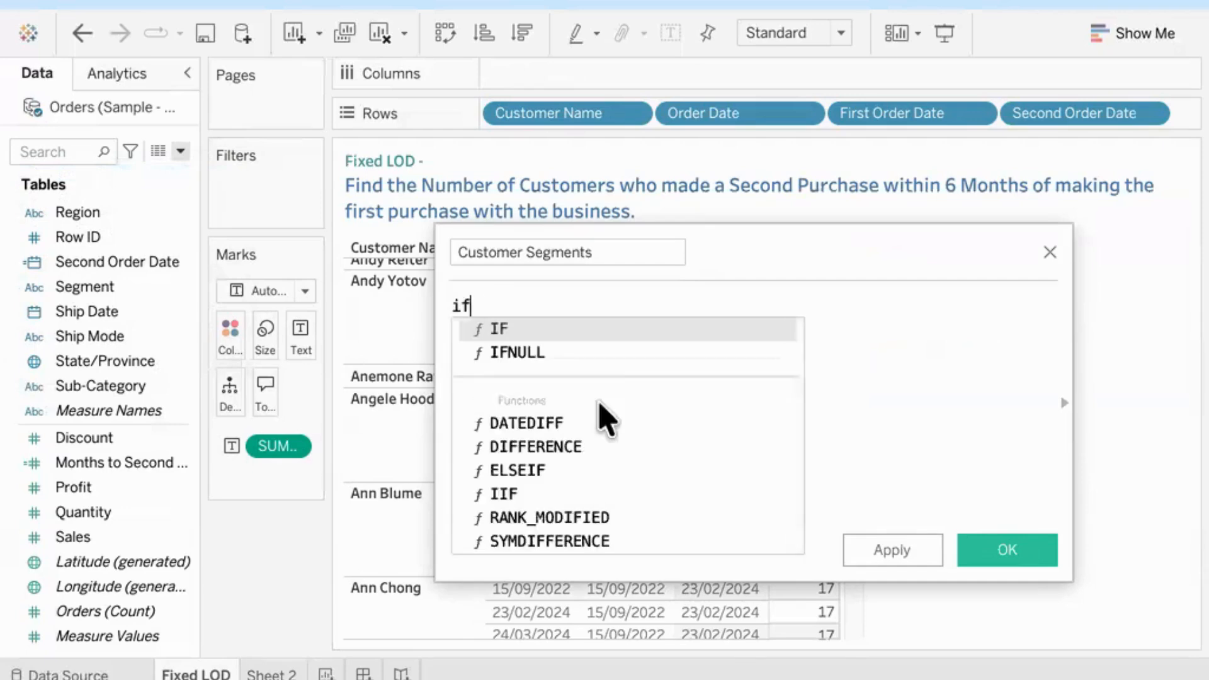
key("Return")
type("mon")
key("Down")
key("Return")
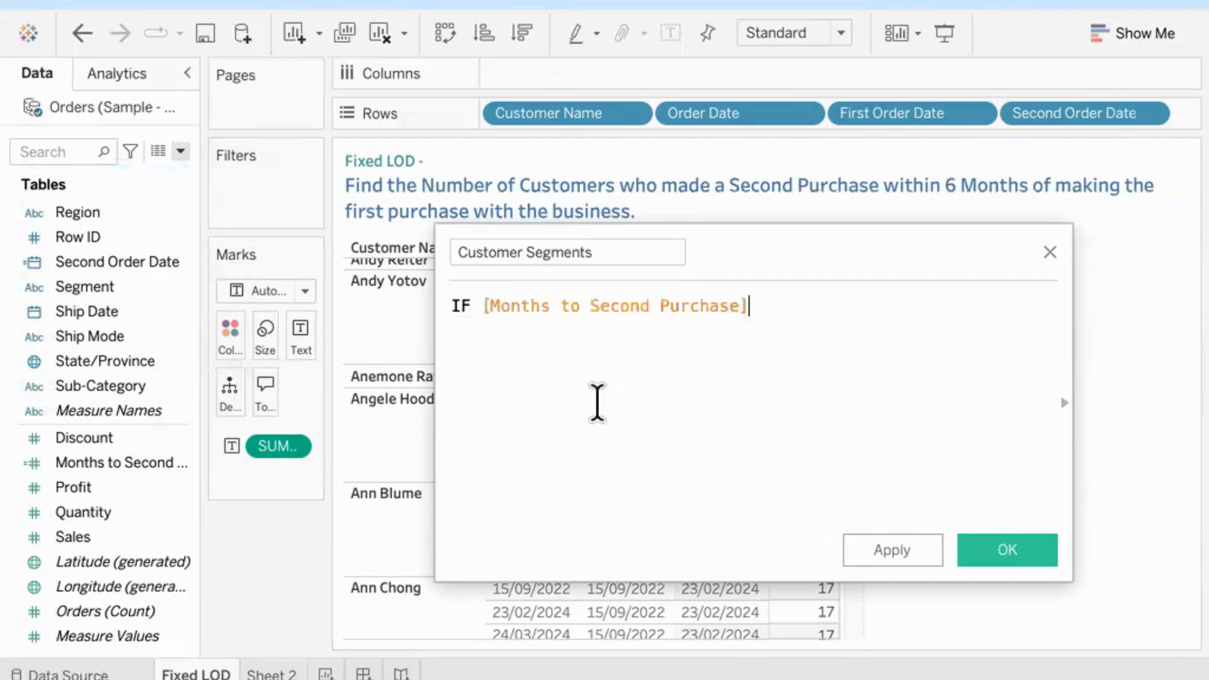
type(">= 6")
Step: Add an indented THEN "More than 6 months" on a new line as the result of the first condition
key("Return")
key("Tab")
type("the")
key("Return")
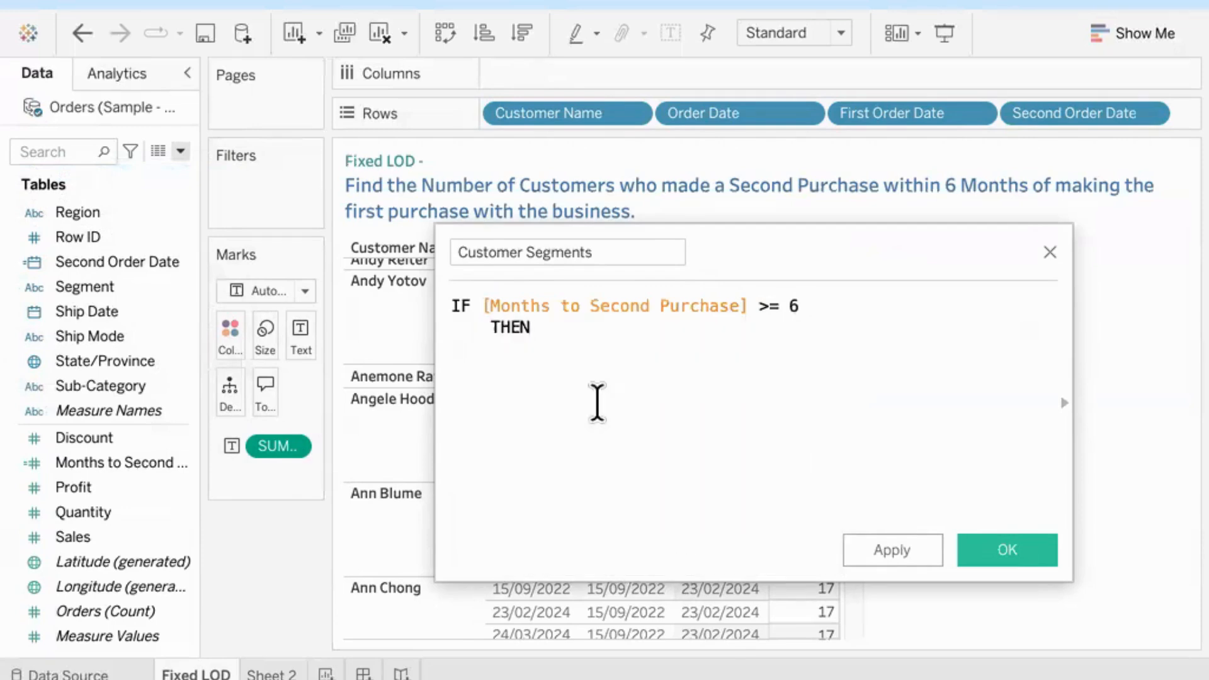
type("\"More th")
type("an 6 mo")
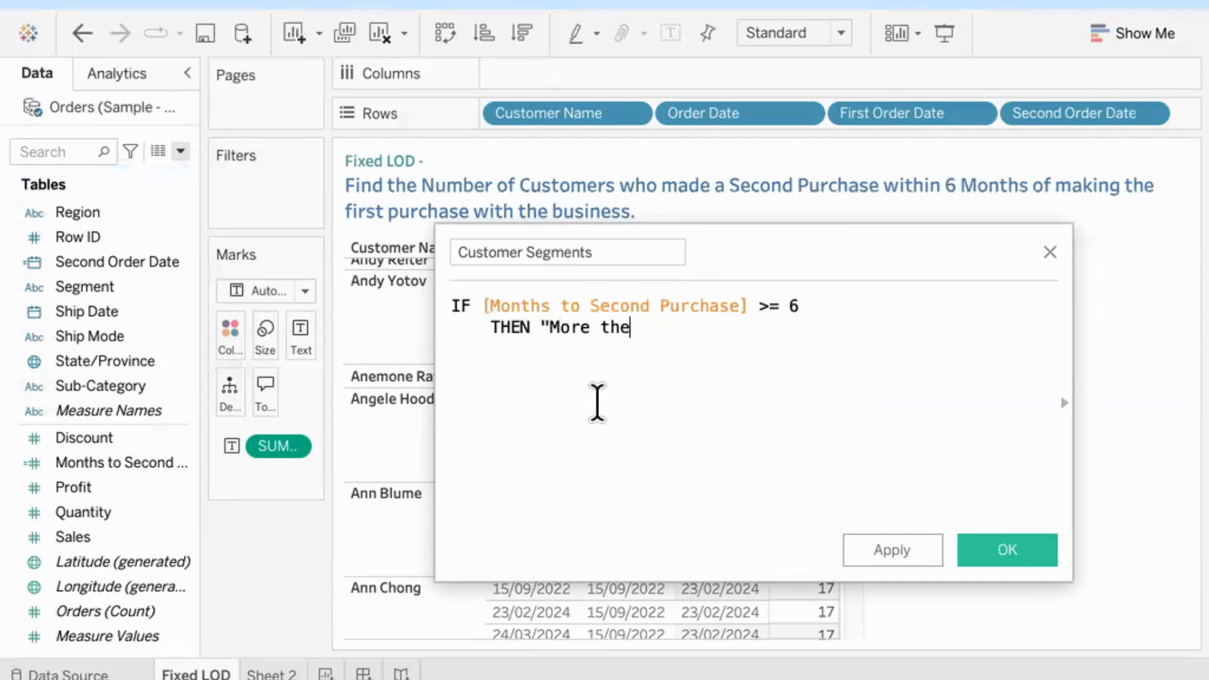
type("nths\"")
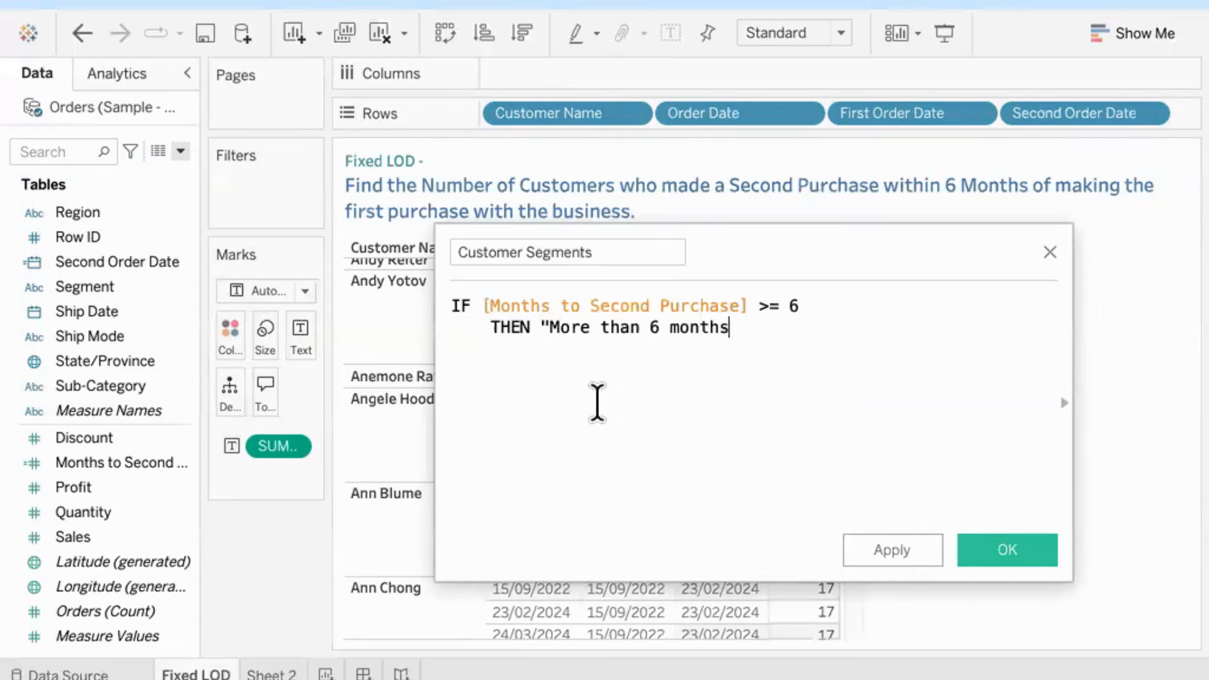
Step: Add the second condition ELSEIF [Months to Second Purchase] < 6 on a new unindented line
key("Return")
key("Tab")
key("BackSpace")
key("BackSpace")
key("BackSpace")
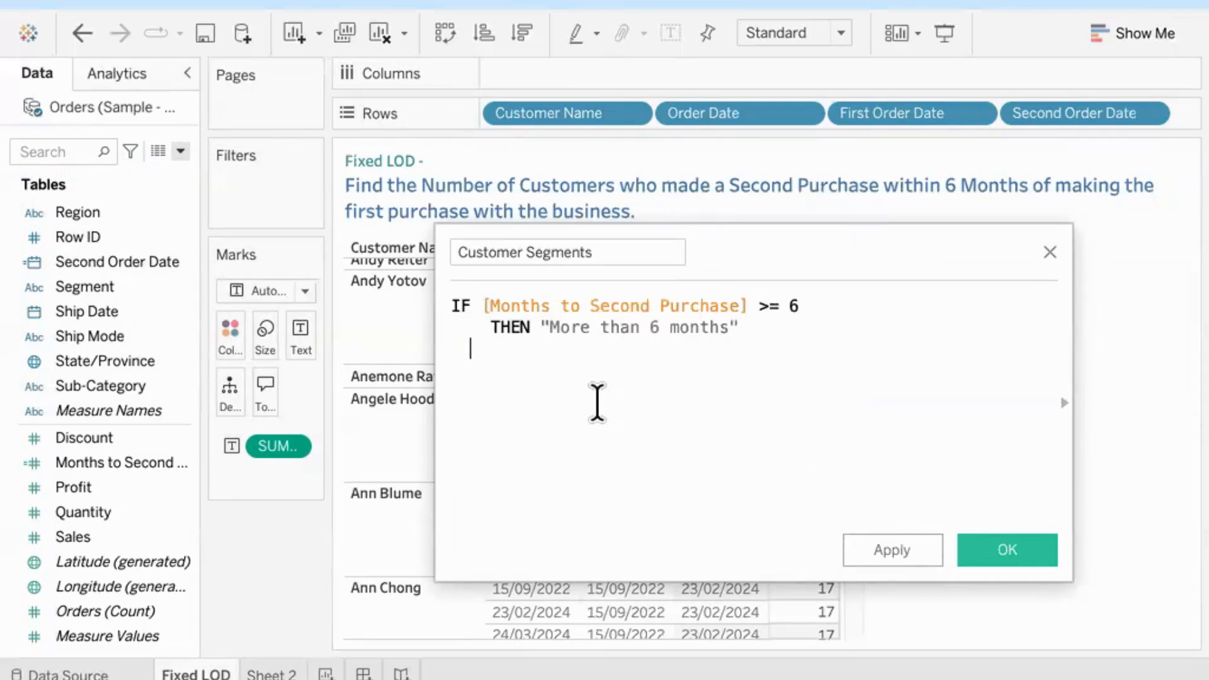
type("els")
left_click(598, 402)
type("month")
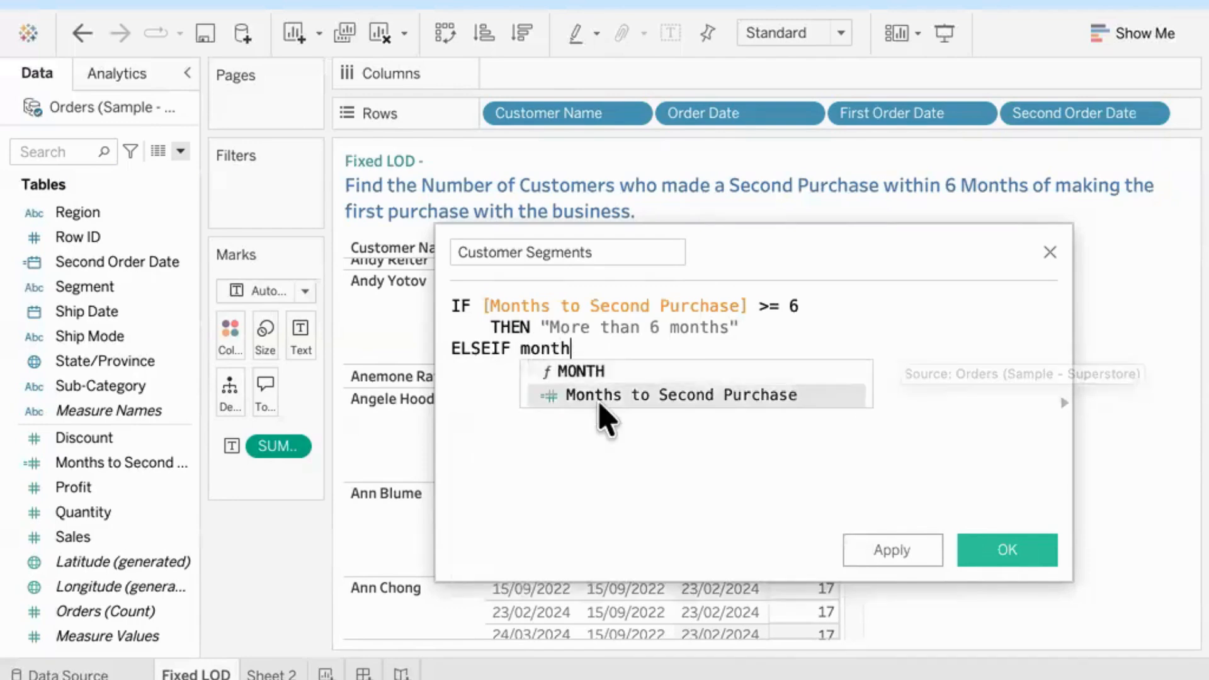
left_click(597, 403)
type("< 6")
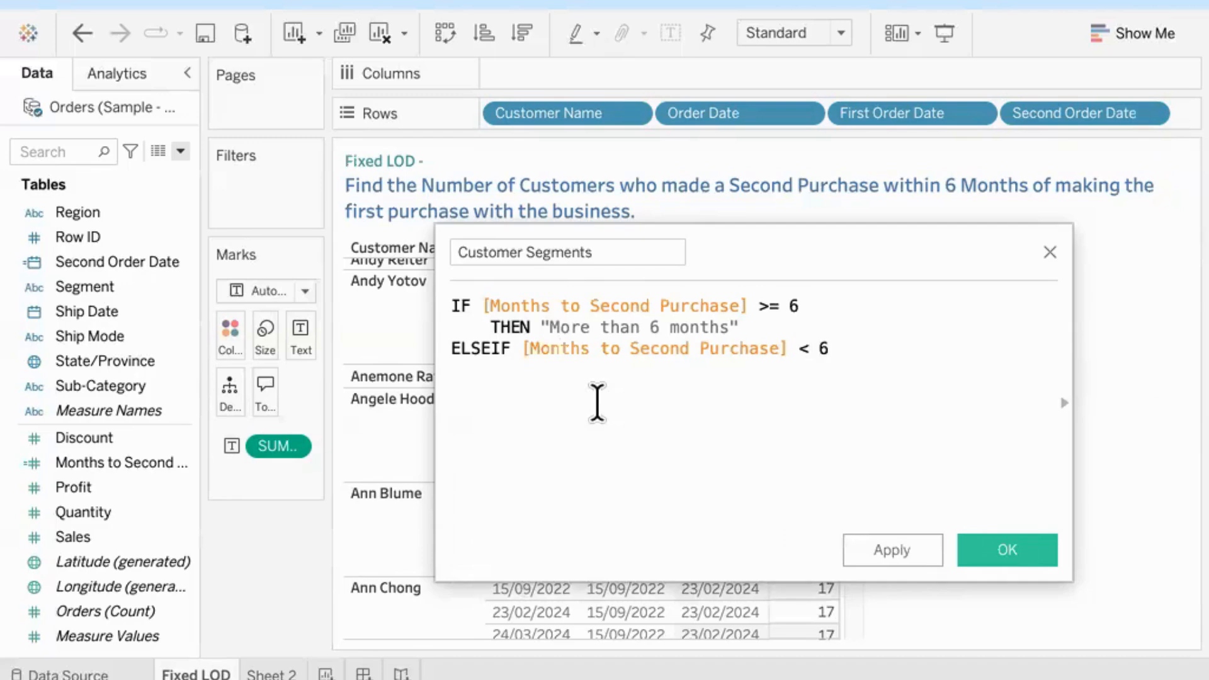
Step: Add THEN "Less than 6 months" on a new line as the result of the ELSEIF condition
key("Return")
type("the")
left_click(598, 403)
type("\"Less than")
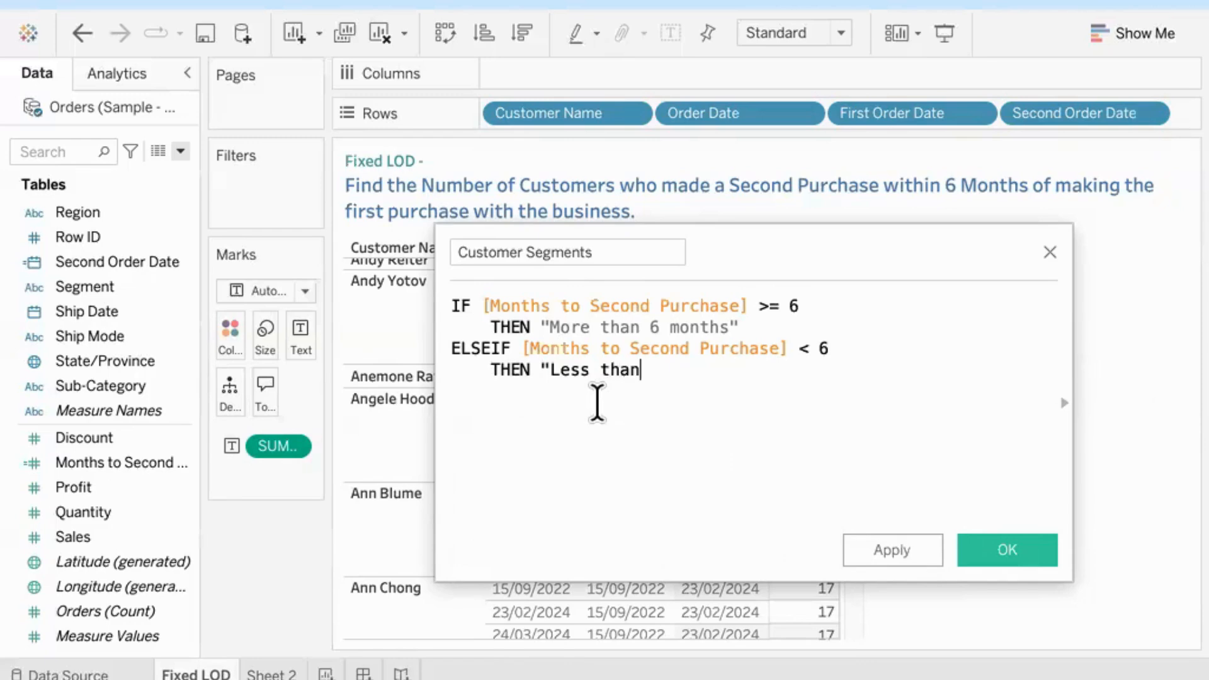
type(" 6 months")
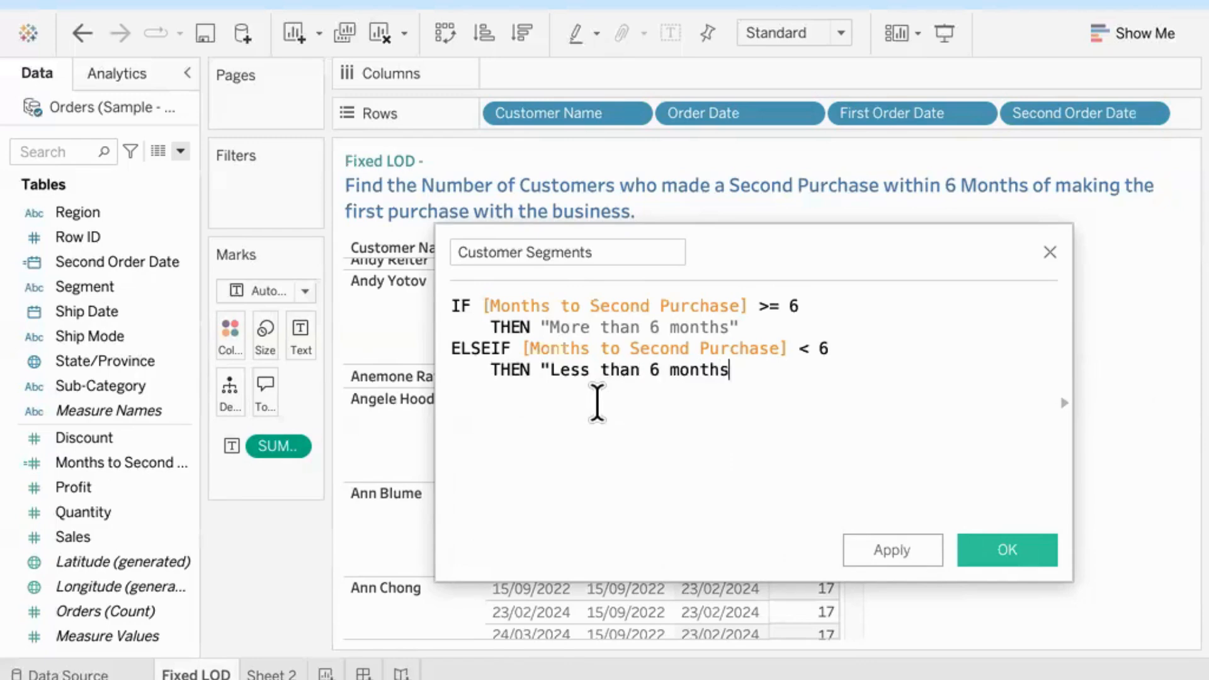
type("\"")
Step: Add the fallback line ELSE "No Second Purchase" to the formula
key("Return")
type("els")
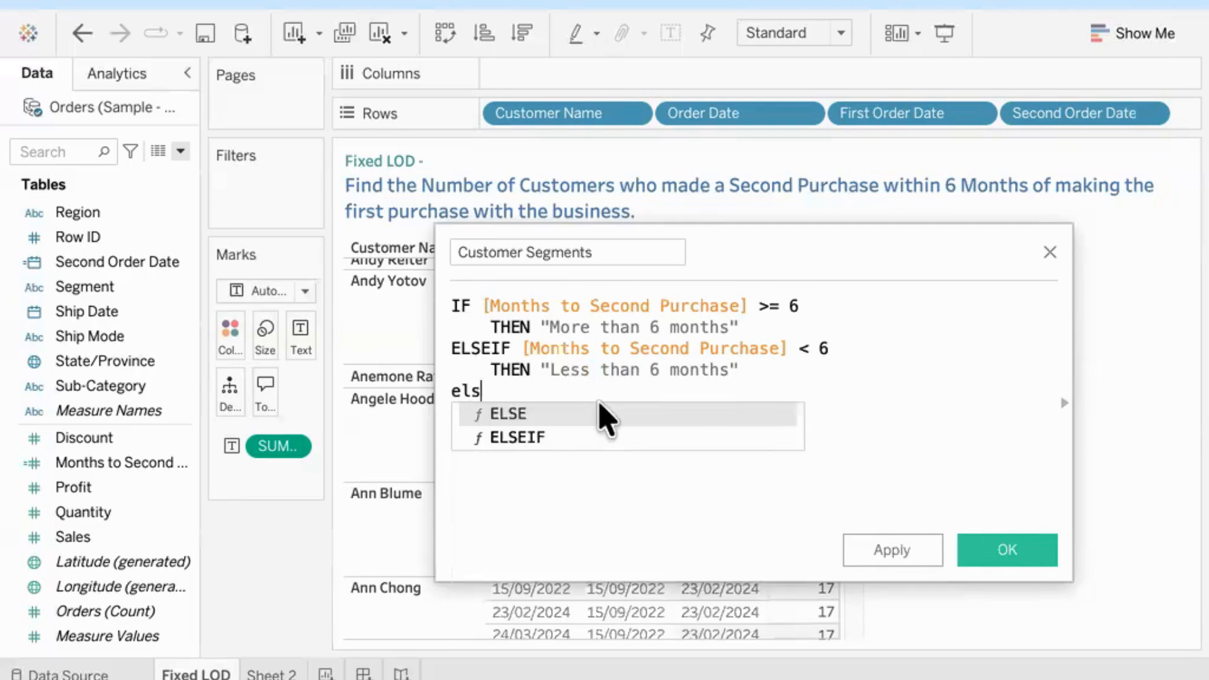
left_click(602, 419)
type("\"")
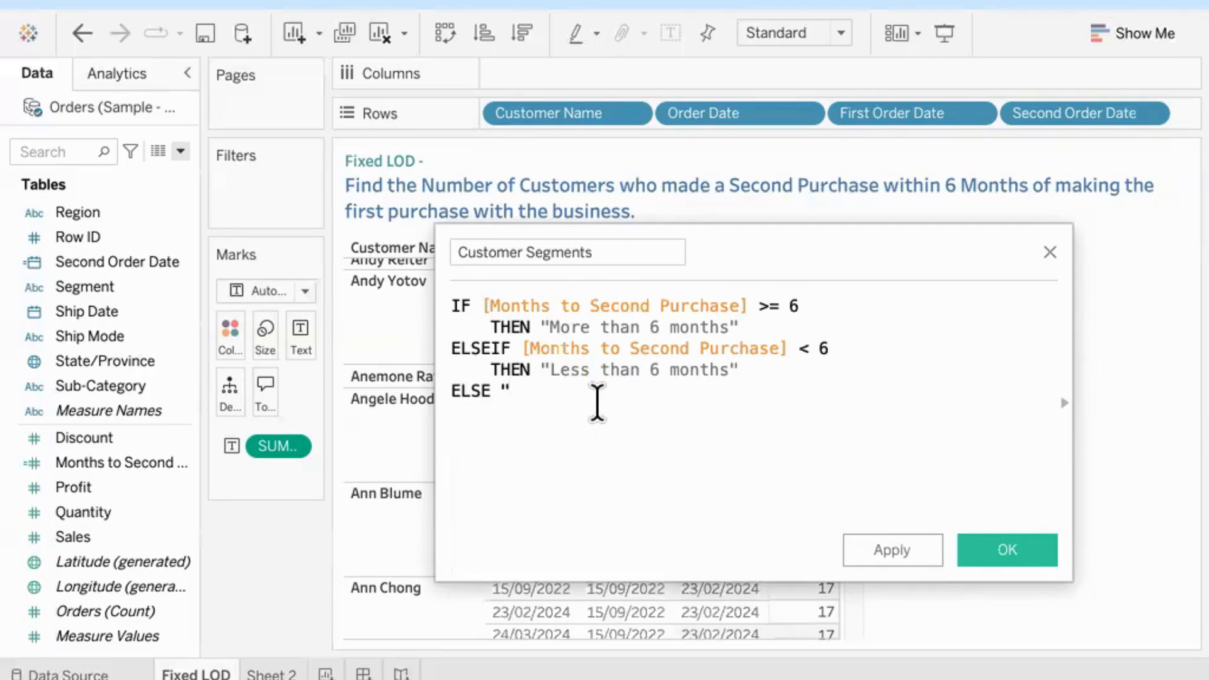
type("No Second Pur")
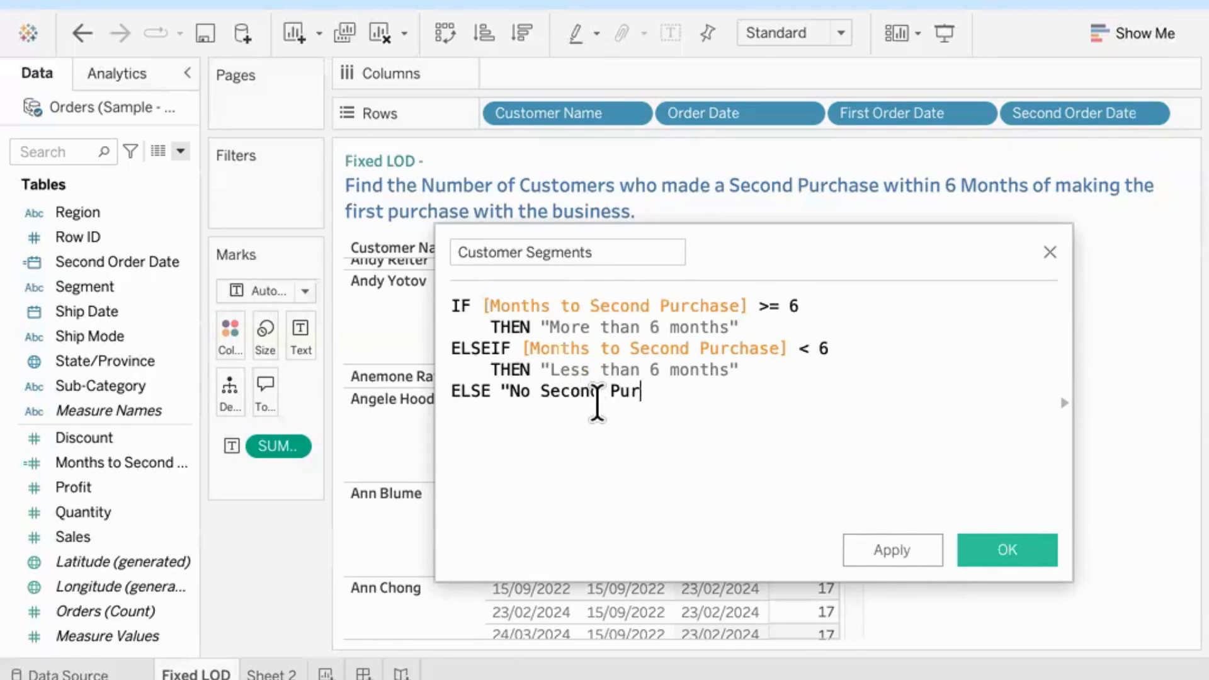
type("chase\"")
Step: Close the formula with END on its own line and save the Customer Segments field
key("Return")
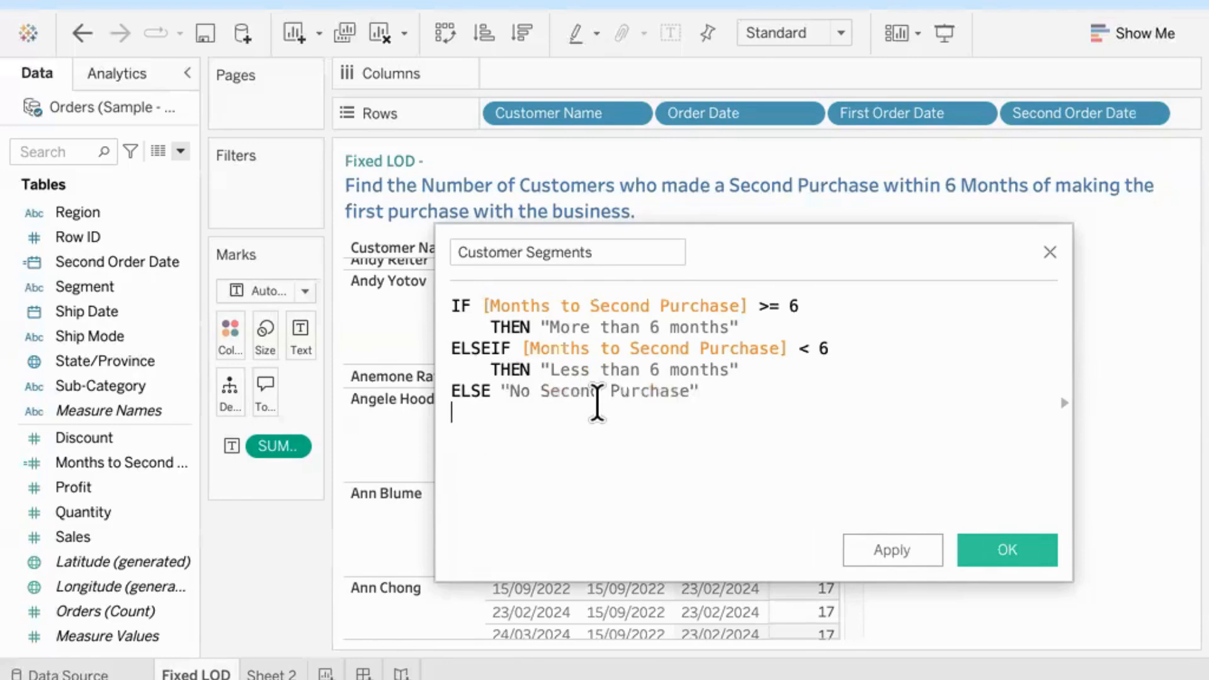
type("en")
key("Return")
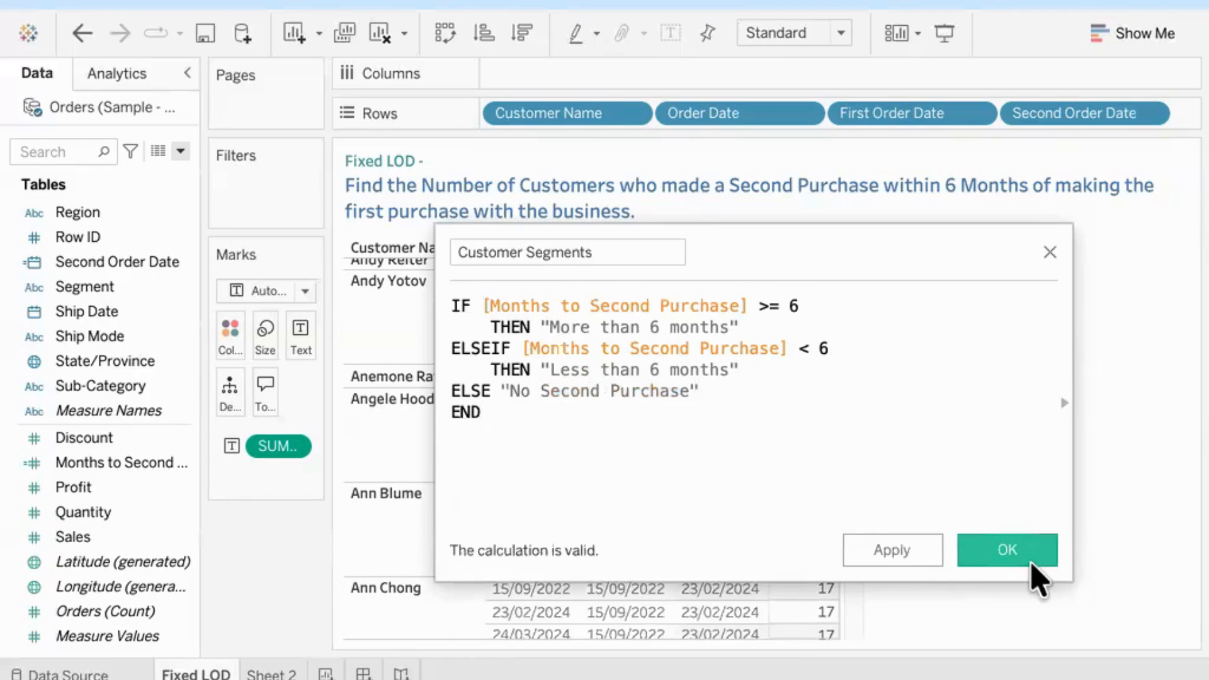
left_click(1017, 552)
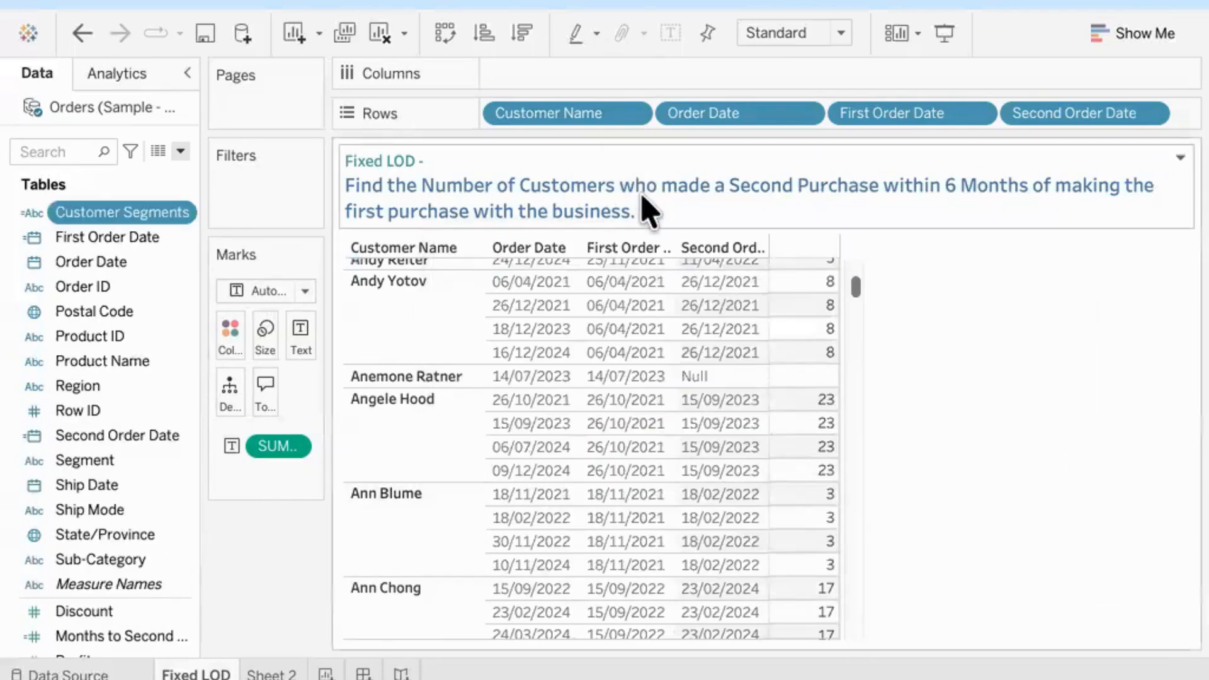
Step: Create a new worksheet with Customer Segments on its rows, and narrow the area holding the marks and filters
left_click(326, 671)
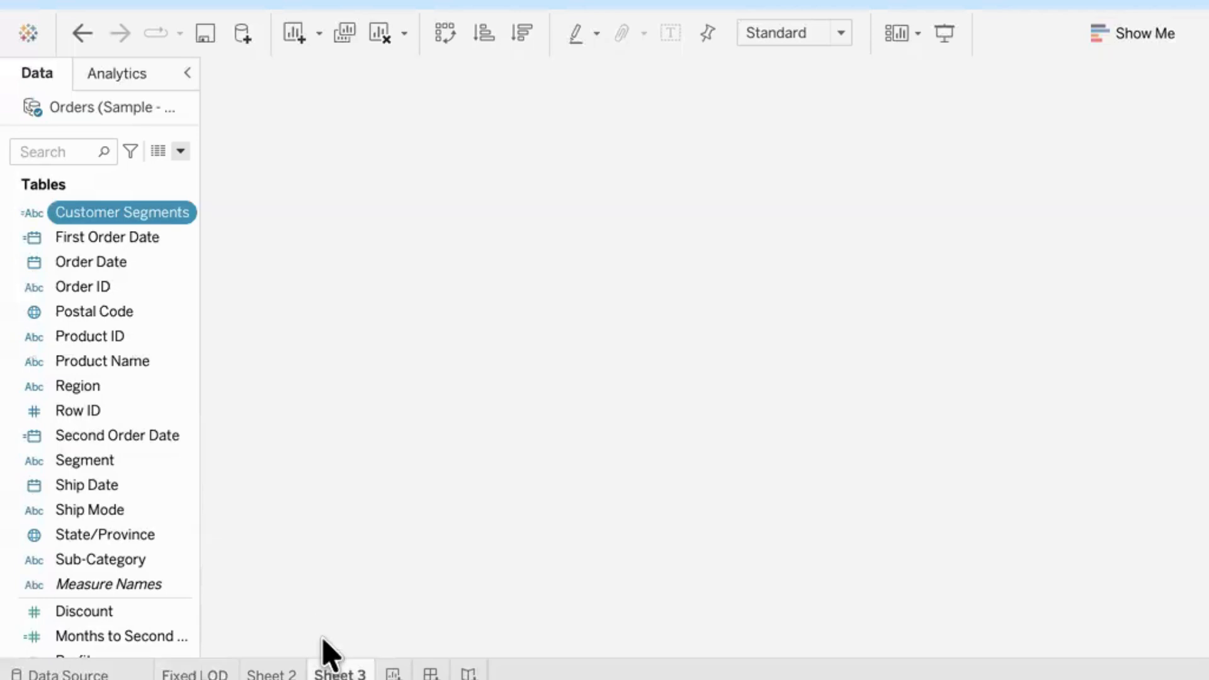
left_click_drag(120, 214, 614, 130)
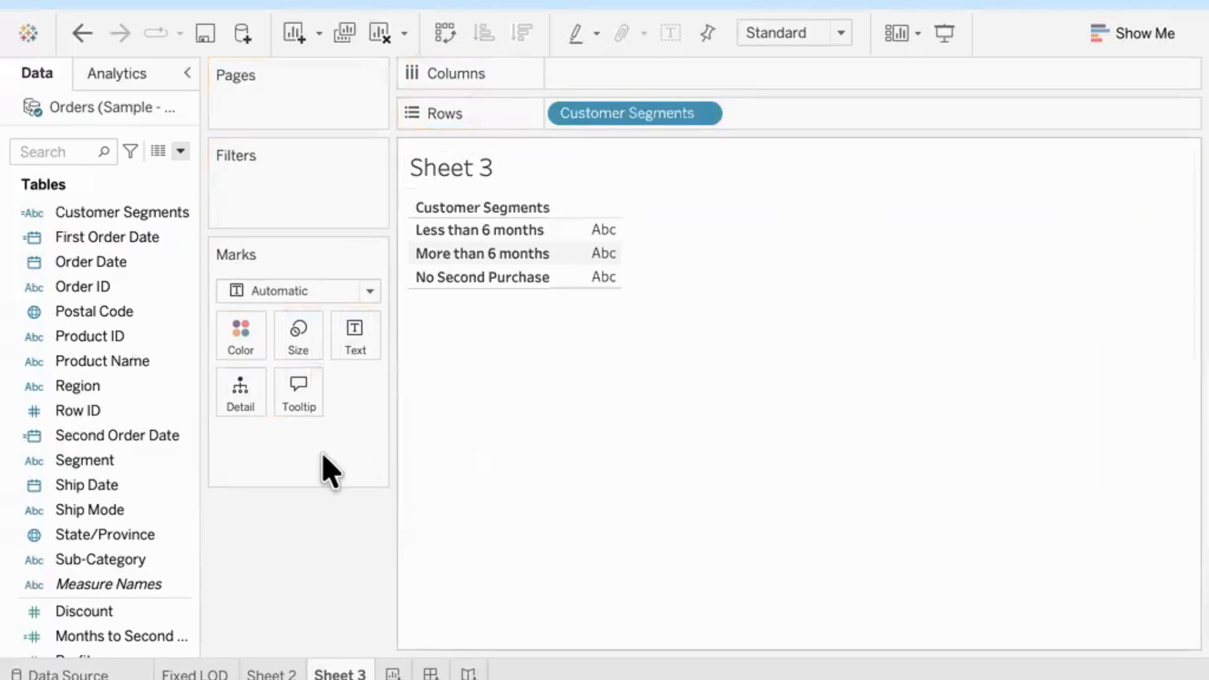
left_click_drag(394, 424, 340, 425)
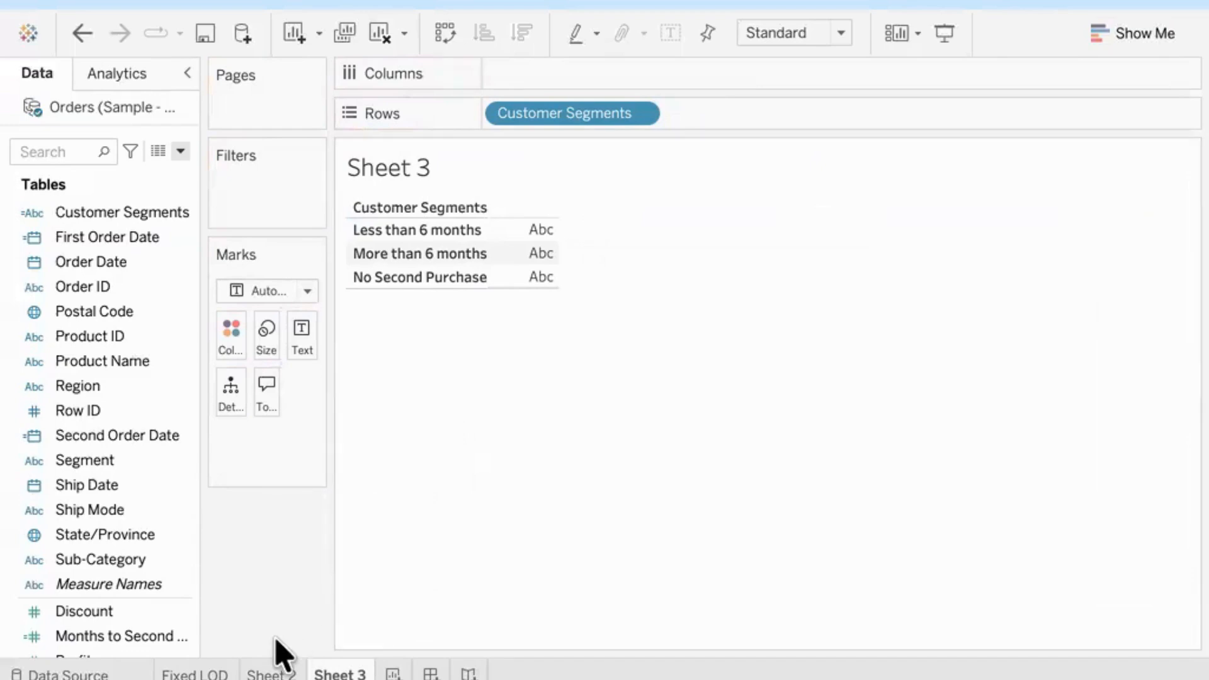
Step: Check the remaining plan on Sheet 2, and add Customer Name after Customer Segments in the rows of Sheet 3
left_click(272, 670)
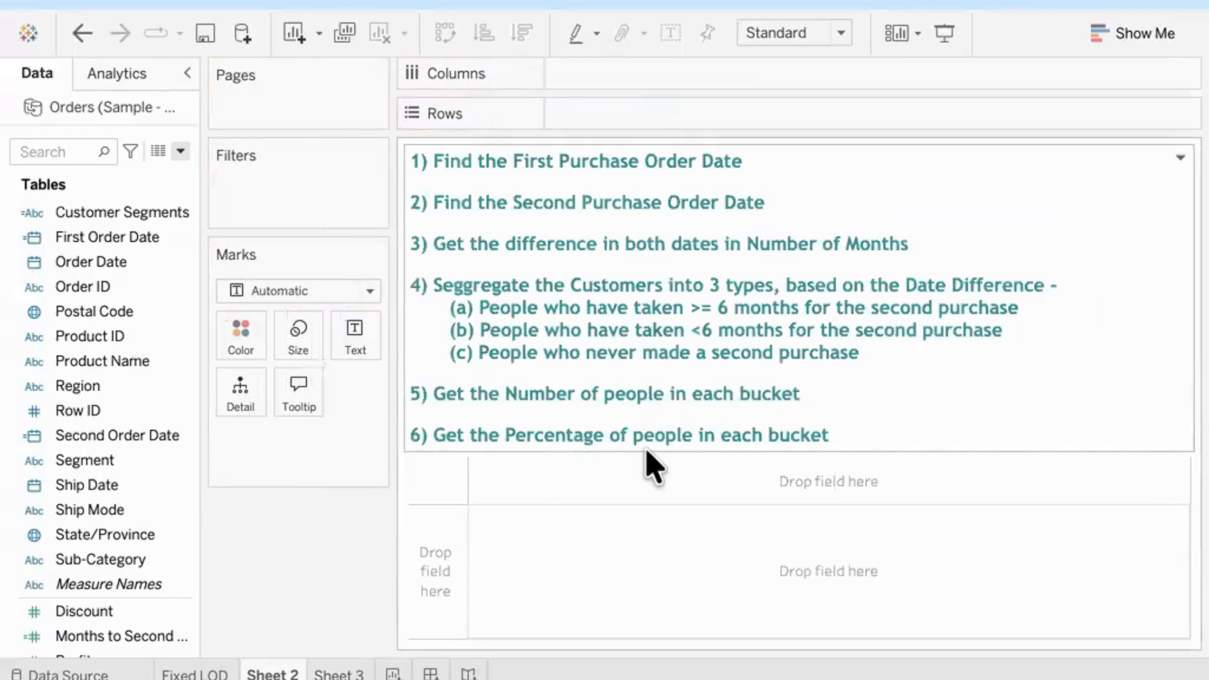
left_click(340, 671)
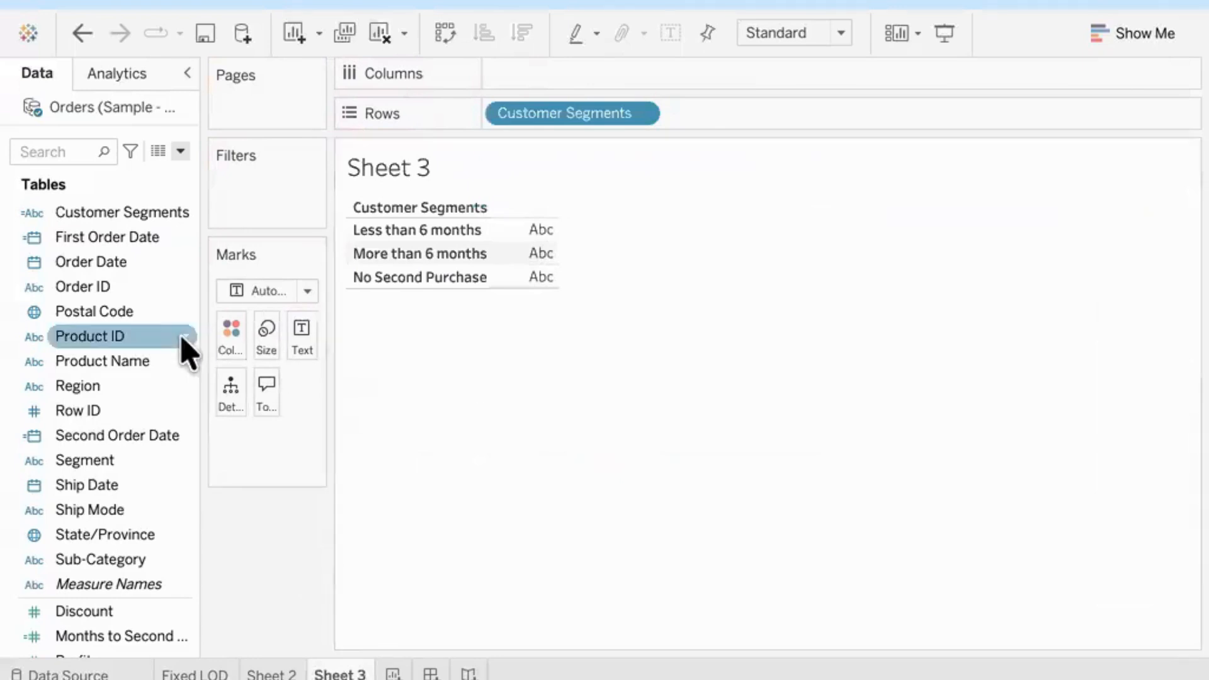
scroll(122, 337, "up", 3)
left_click_drag(101, 315, 761, 128)
left_click(664, 325)
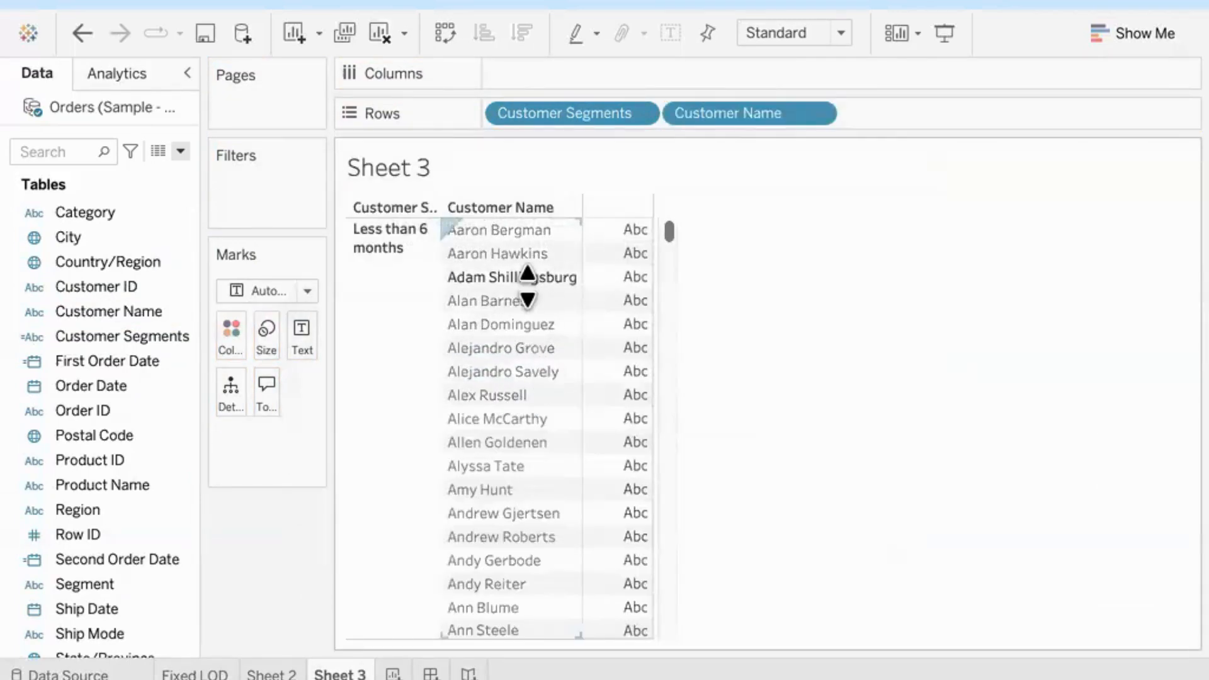
scroll(669, 249, "down", 2)
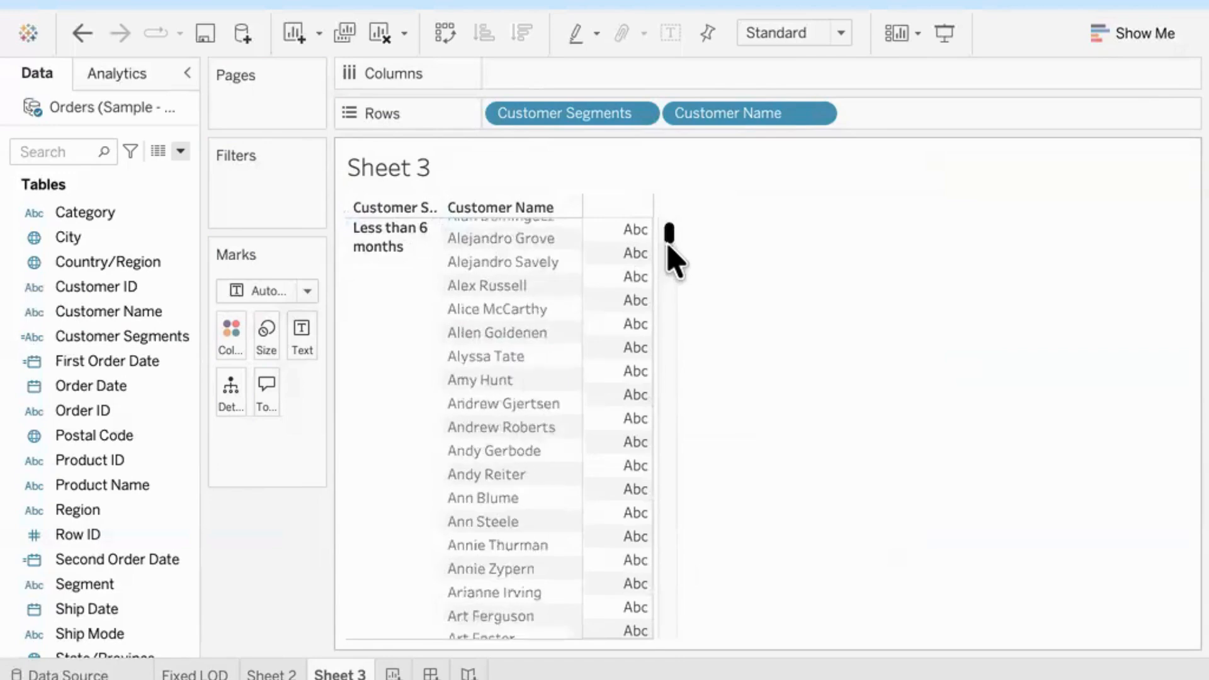
left_click_drag(668, 247, 675, 655)
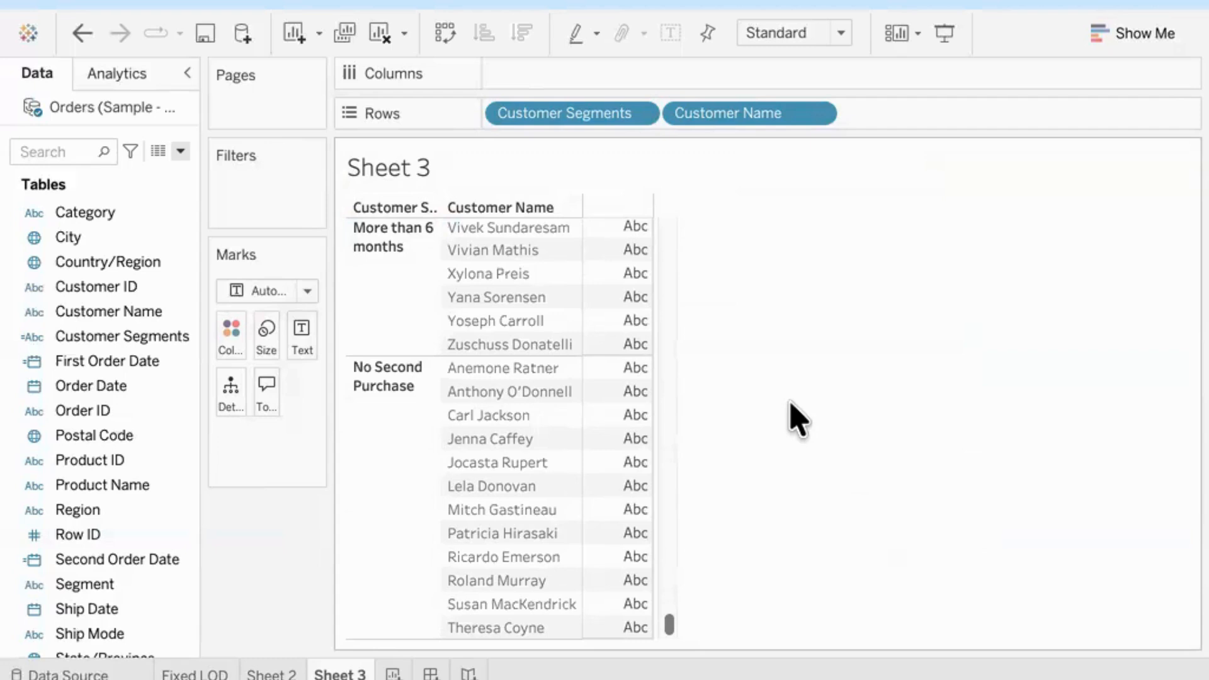
Step: Convert Customer Name on the rows to a Count (Distinct) measure
left_click(816, 114)
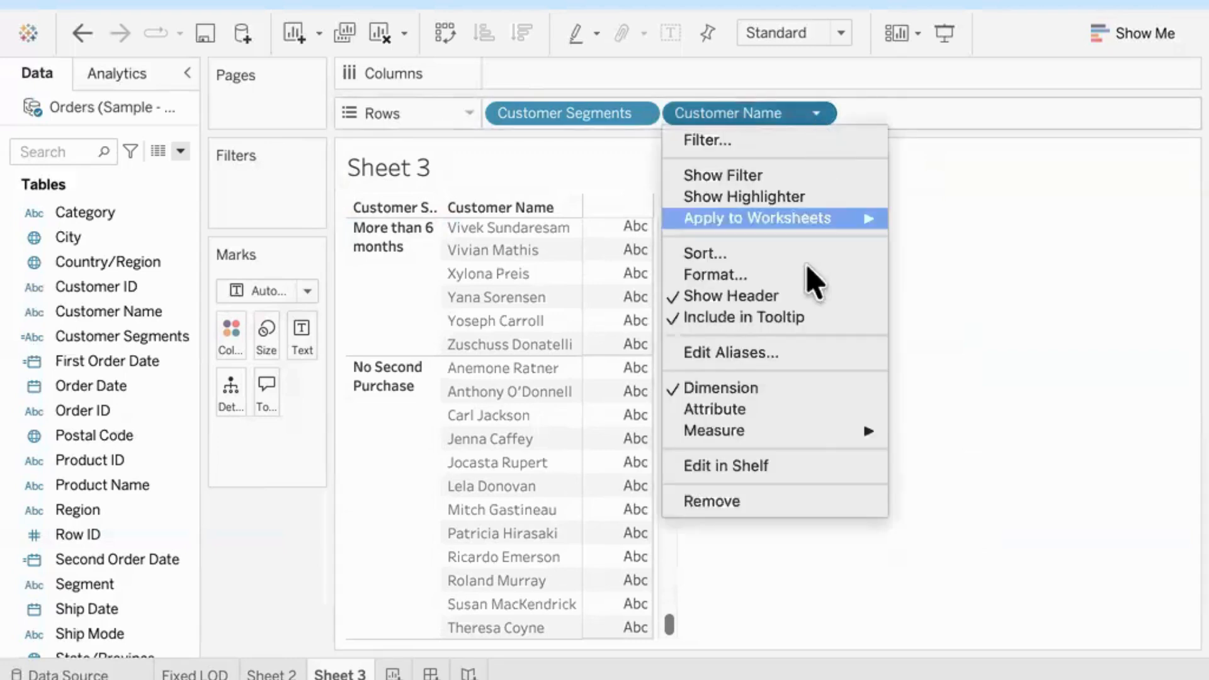
mouse_move(806, 430)
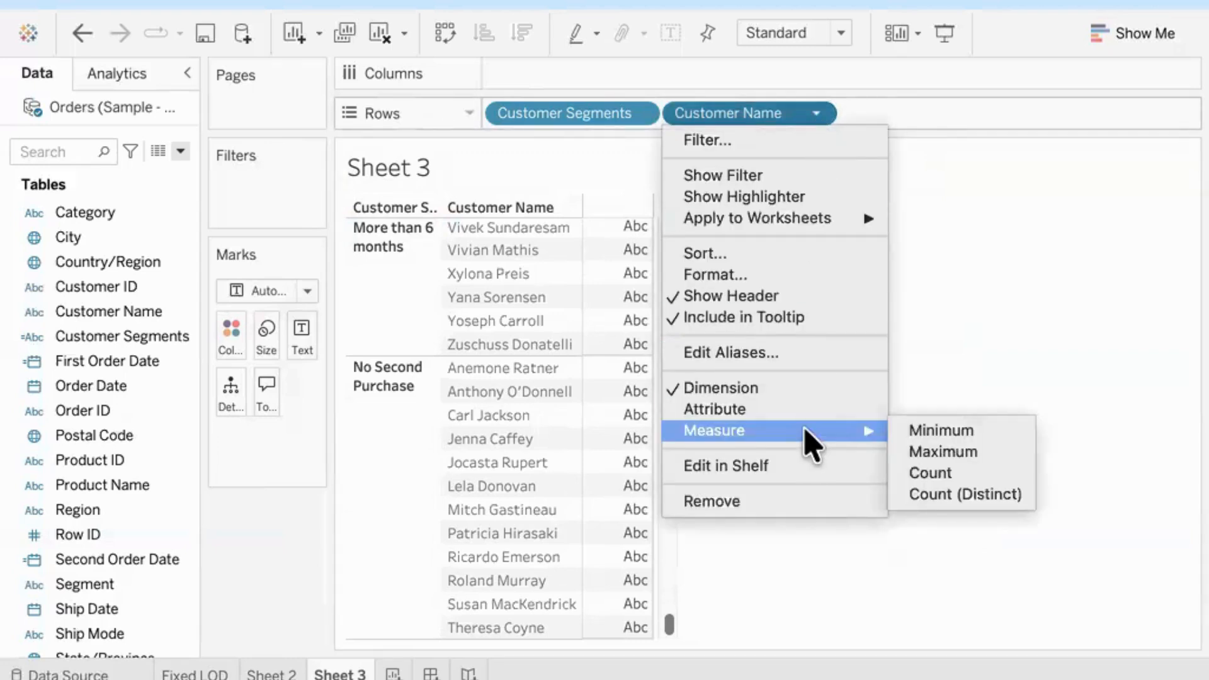
left_click(980, 495)
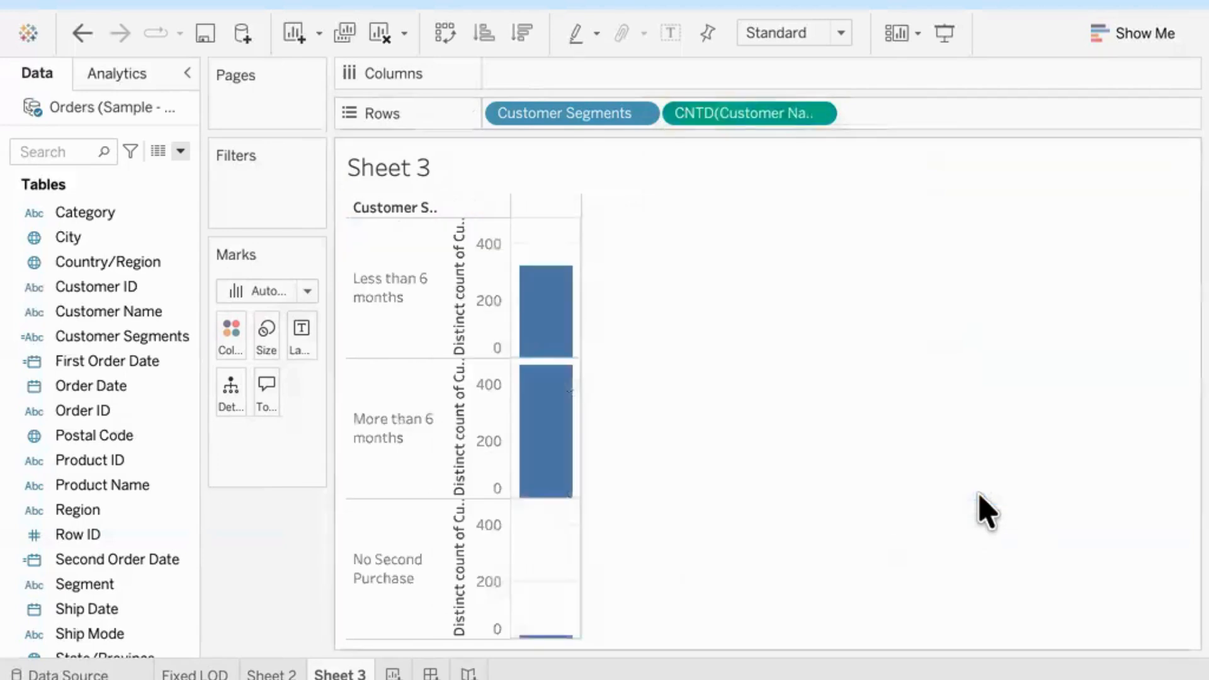
Step: Move the distinct count of Customer Name to the columns and show mark labels on the bars
left_click_drag(734, 116, 599, 89)
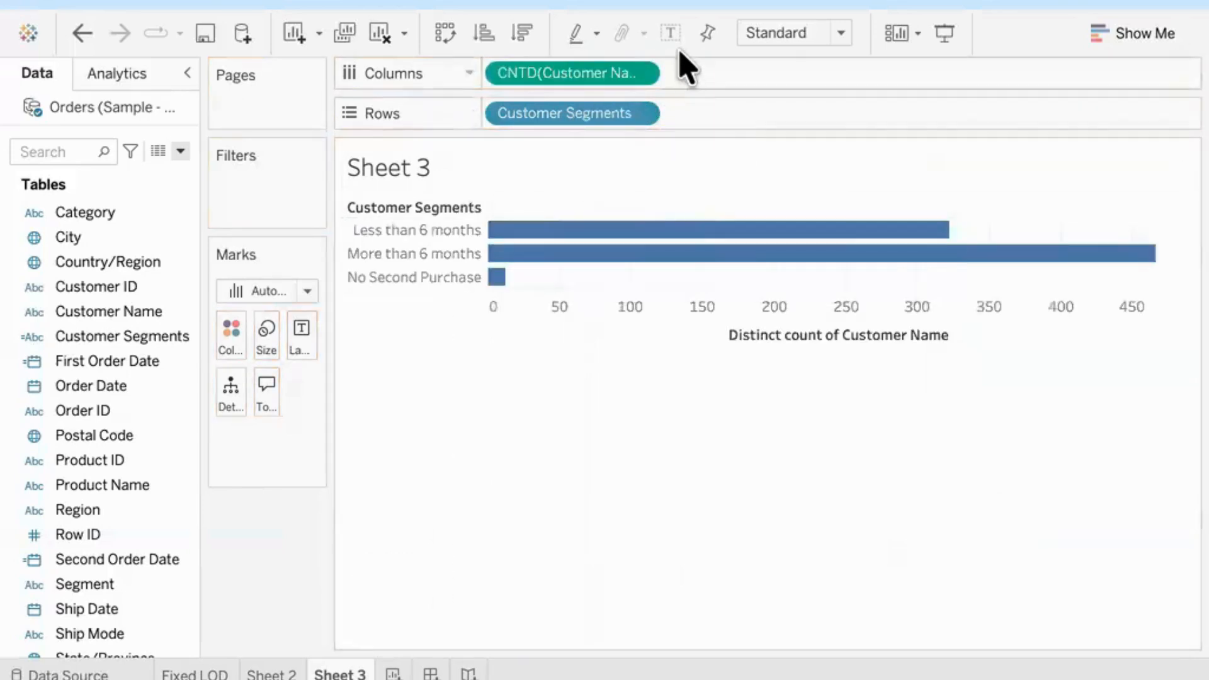
left_click(670, 34)
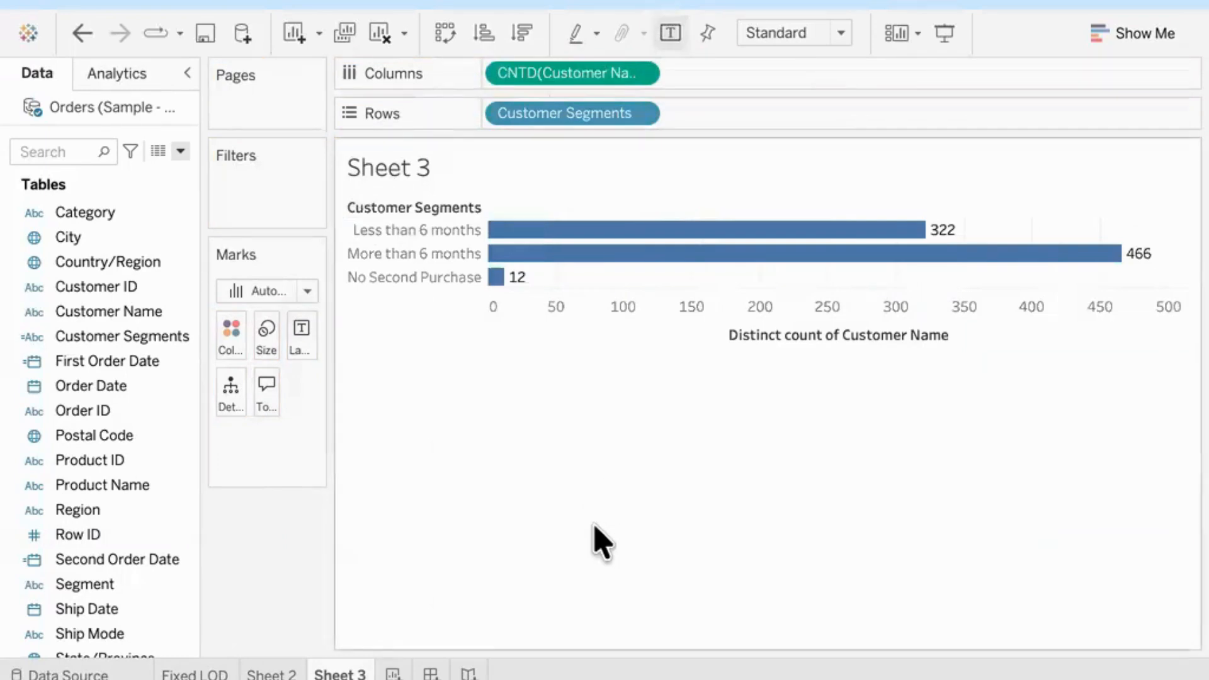
Step: Check the bars' customer counts, and apply a Percent of Total quick table calculation to the distinct count of Customer Name on the columns
mouse_move(852, 234)
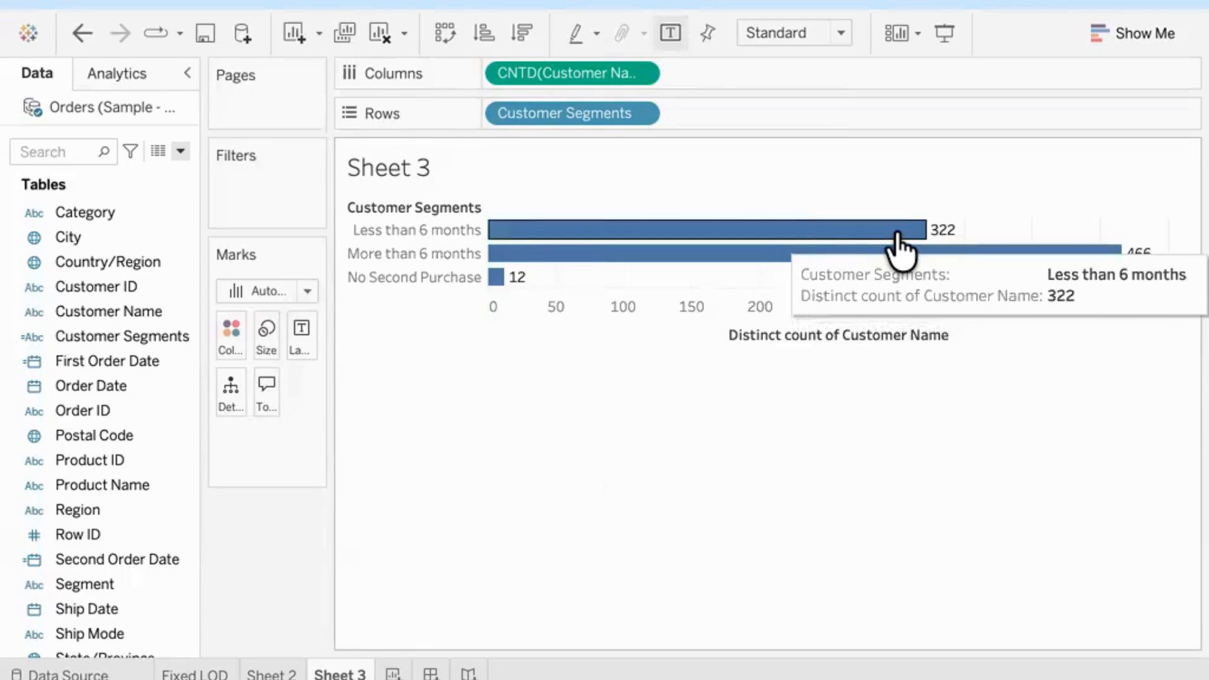
mouse_move(1057, 261)
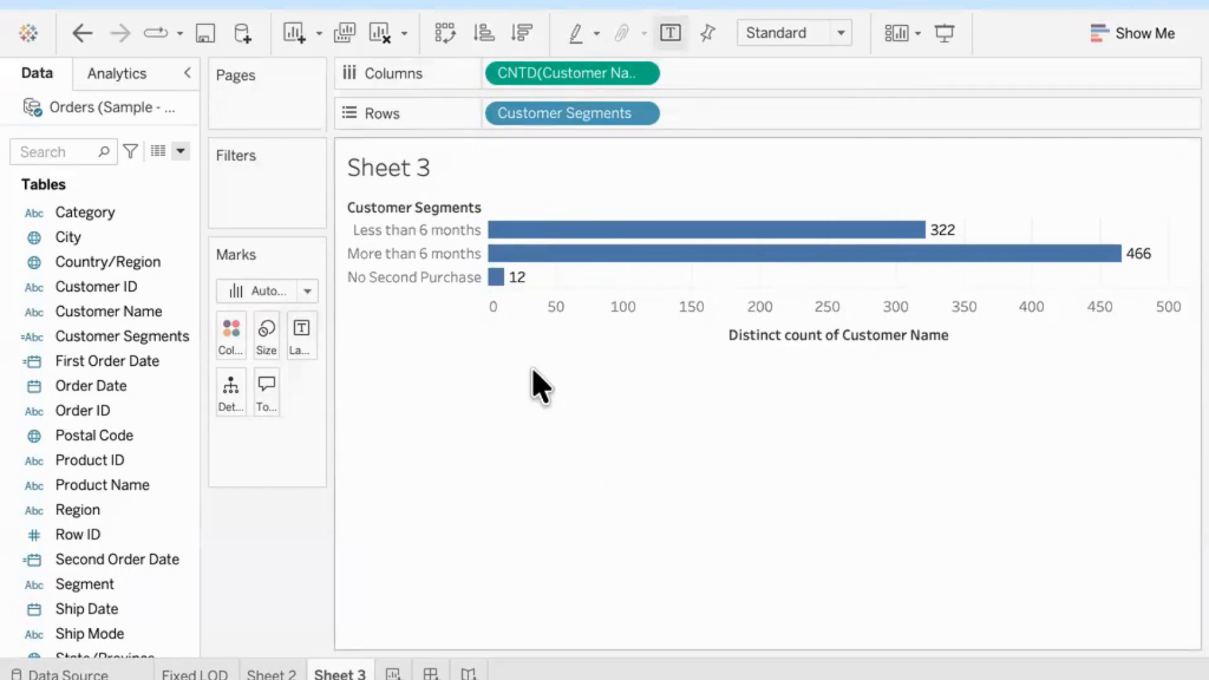
mouse_move(502, 285)
left_click(639, 74)
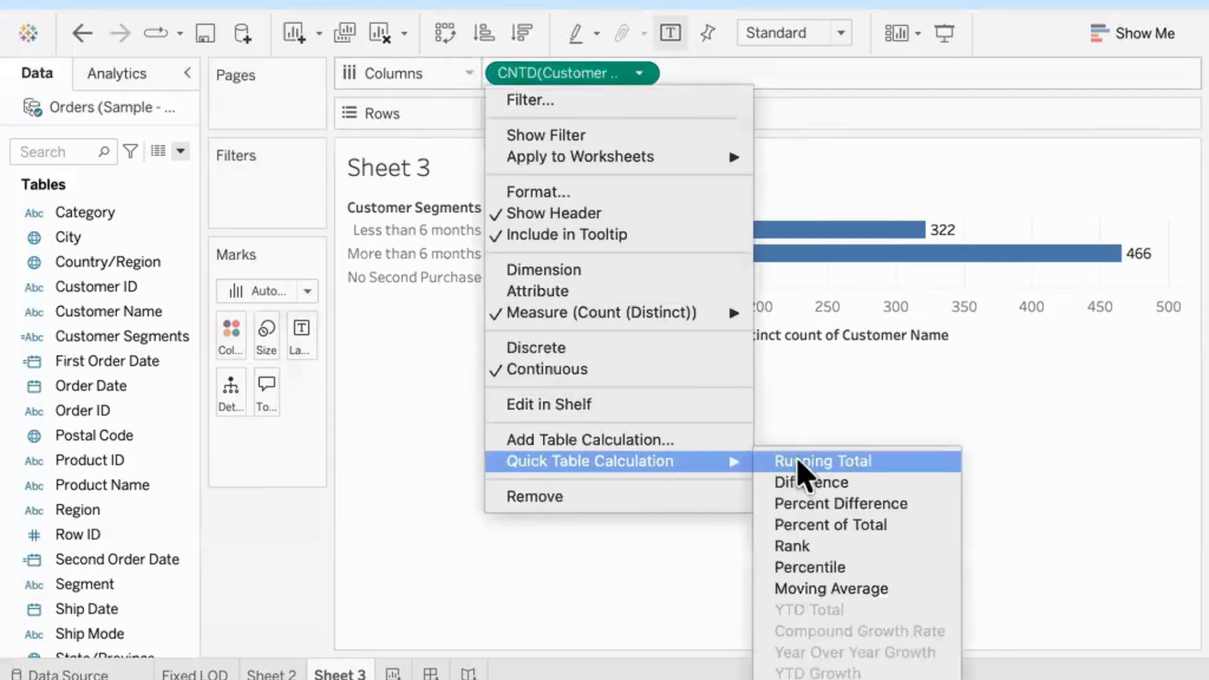
left_click(866, 525)
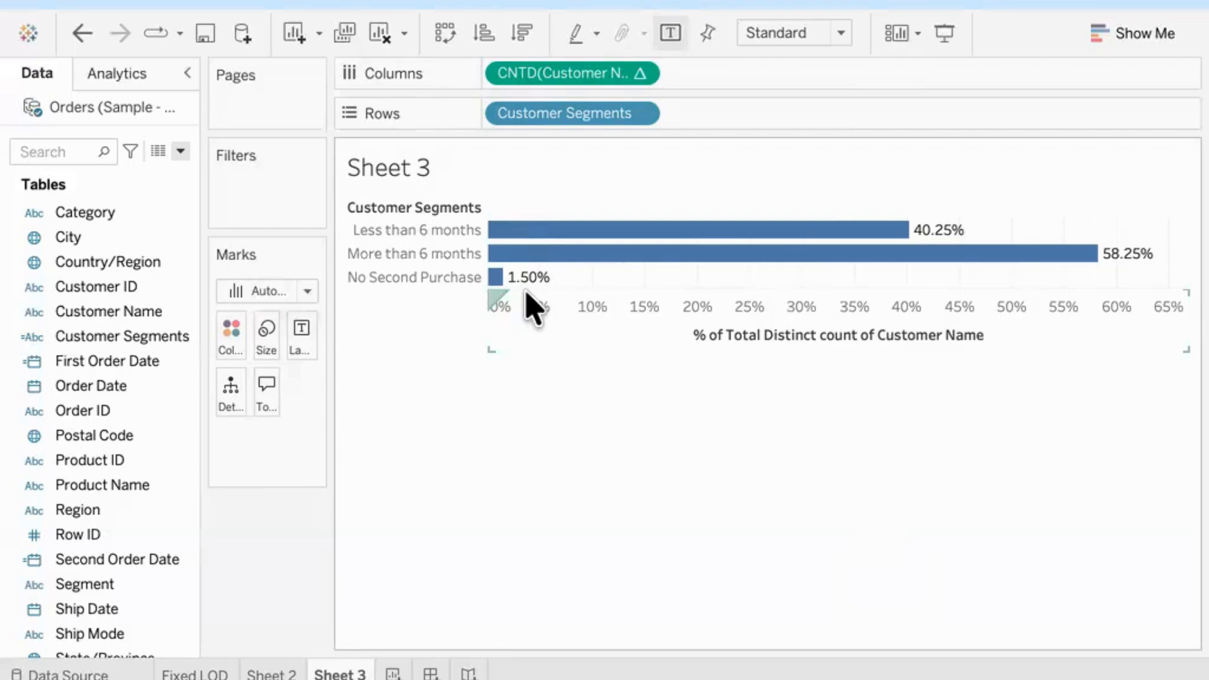
mouse_move(888, 276)
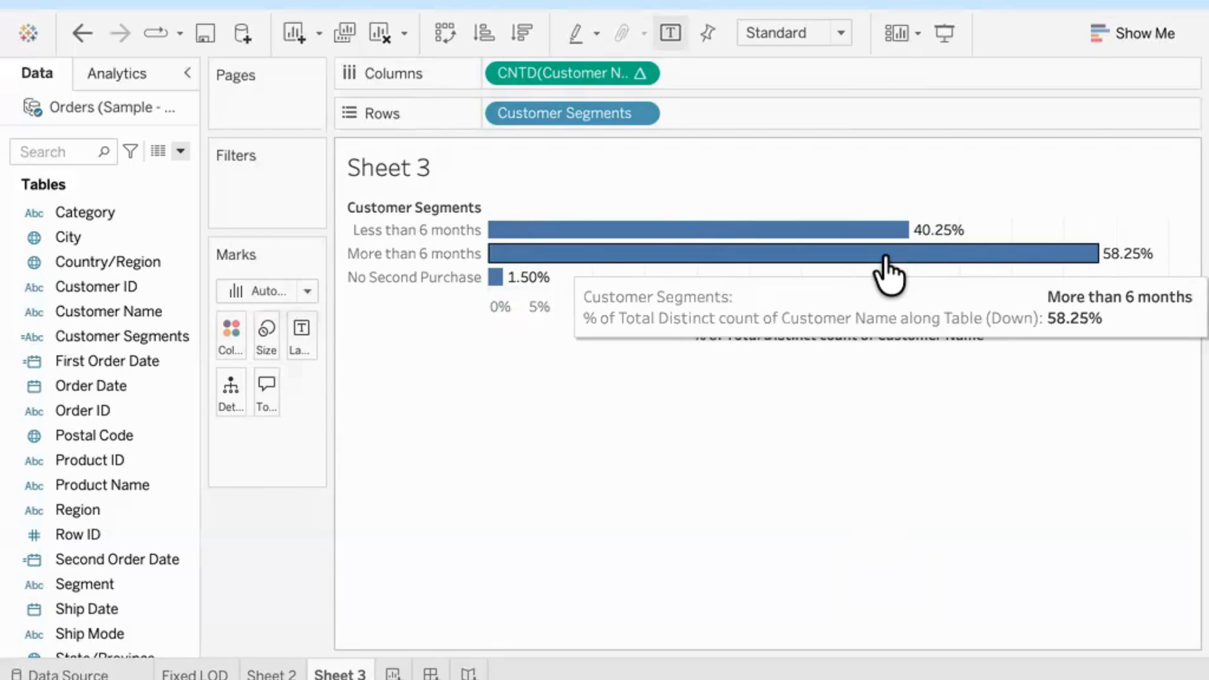
mouse_move(867, 238)
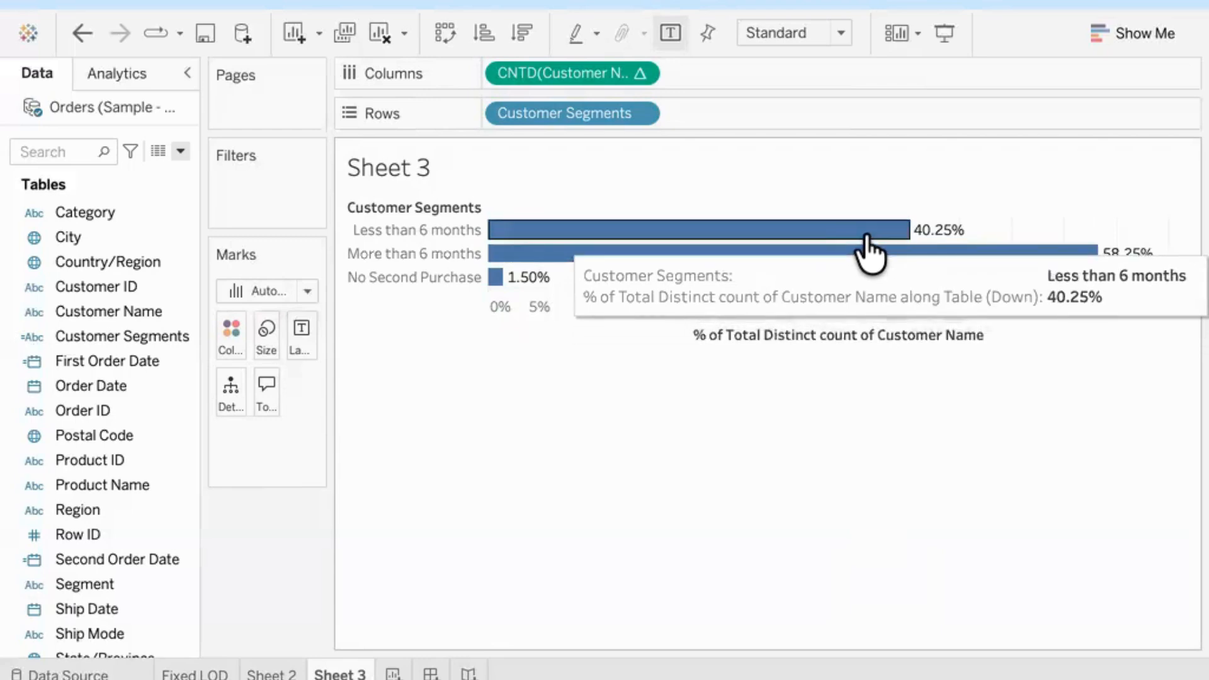